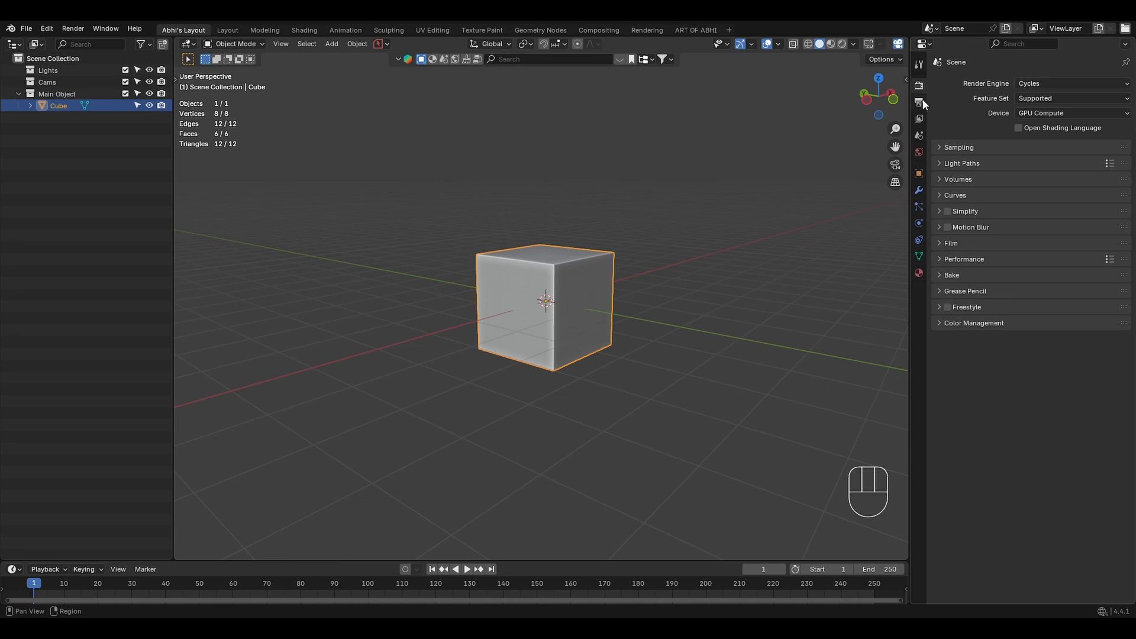
- Expand the Sampling panel in Render Properties to show viewport and render samples
{"action": "left_click", "coordinate": [993, 147]}
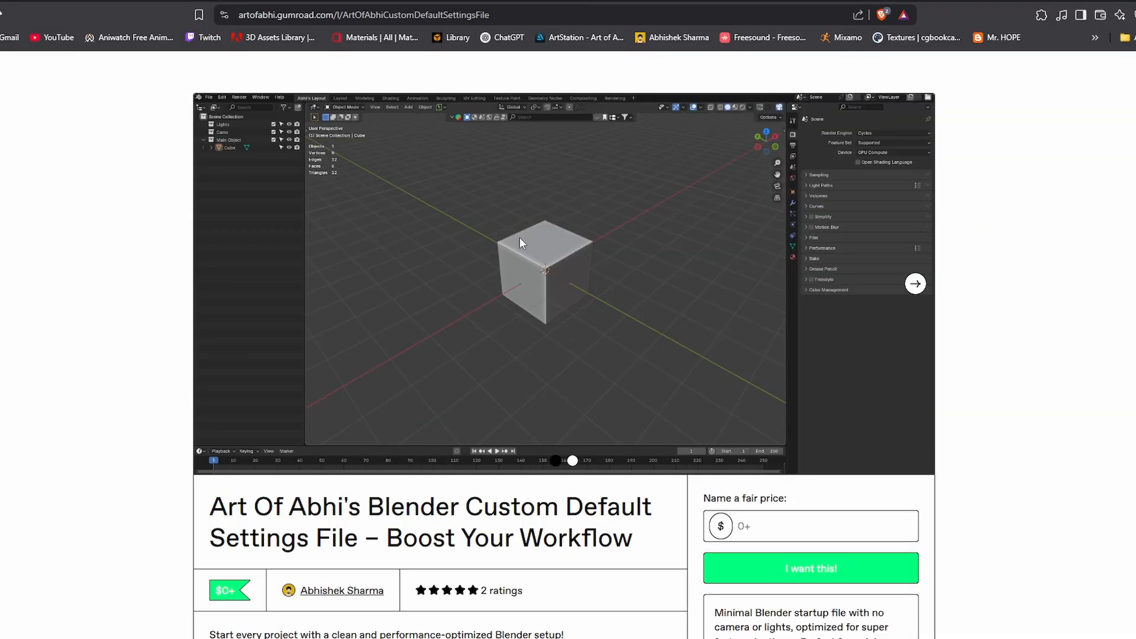
{"action": "scroll", "coordinate": [519, 238], "scroll_direction": "down", "scroll_amount": 2}
{"action": "scroll", "coordinate": [353, 414], "scroll_direction": "down", "scroll_amount": 2}
{"action": "scroll", "coordinate": [533, 400], "scroll_direction": "down", "scroll_amount": 1}
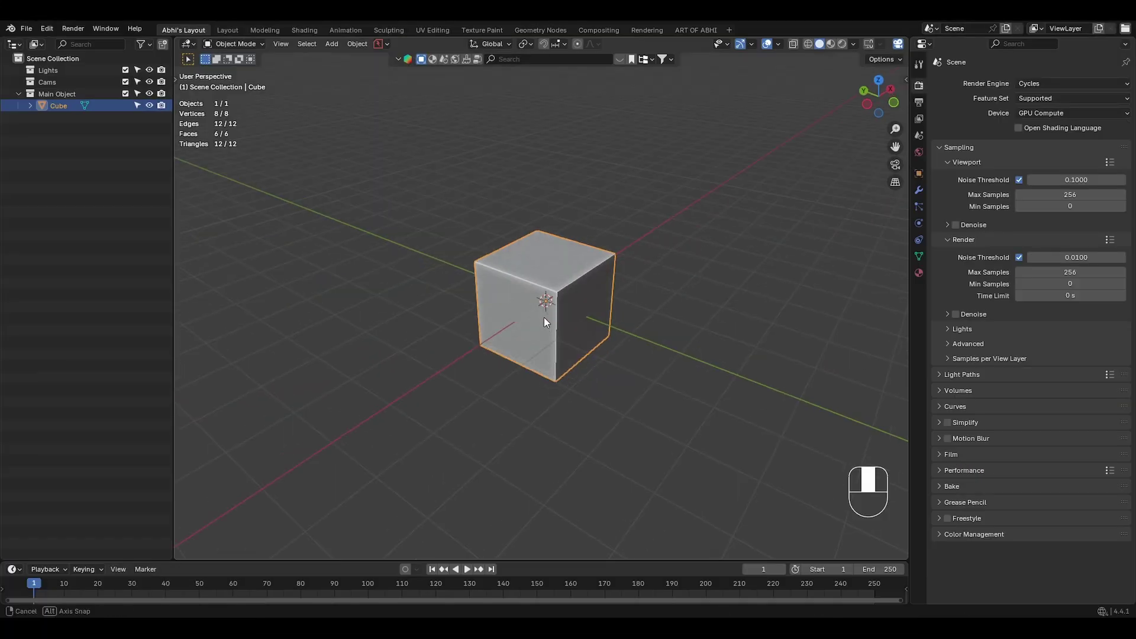
- Switch the viewport to Rendered shading and orbit to a front view of the Buddha statue
{"action": "middle_click_drag", "start_coordinate": [545, 318], "coordinate": [538, 305]}
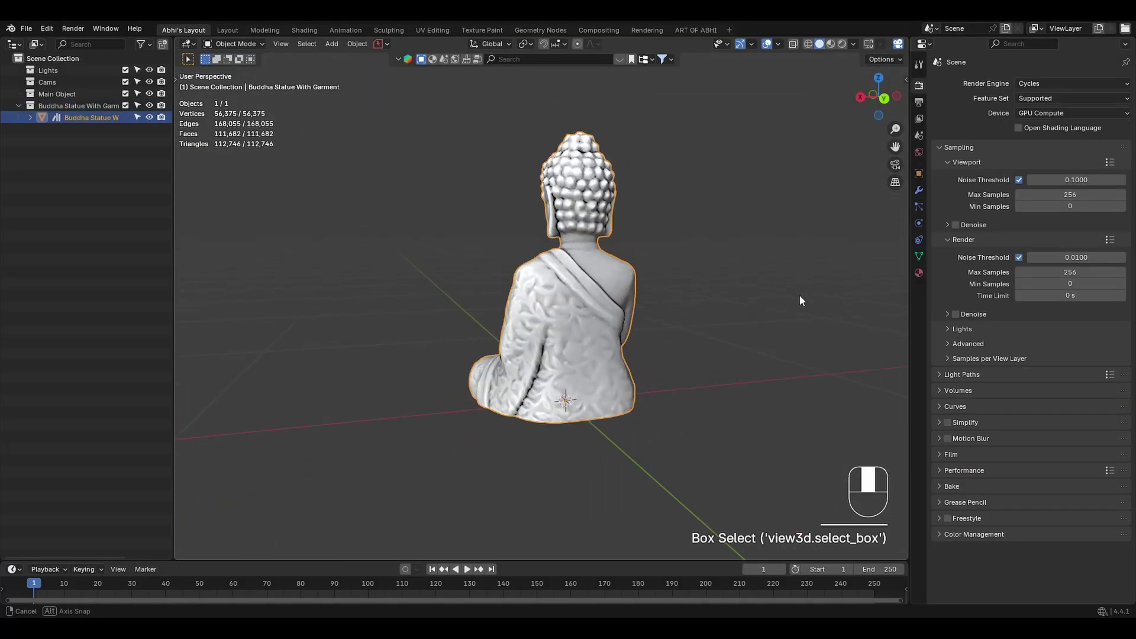
{"action": "middle_click_drag", "start_coordinate": [800, 295], "coordinate": [367, 299]}
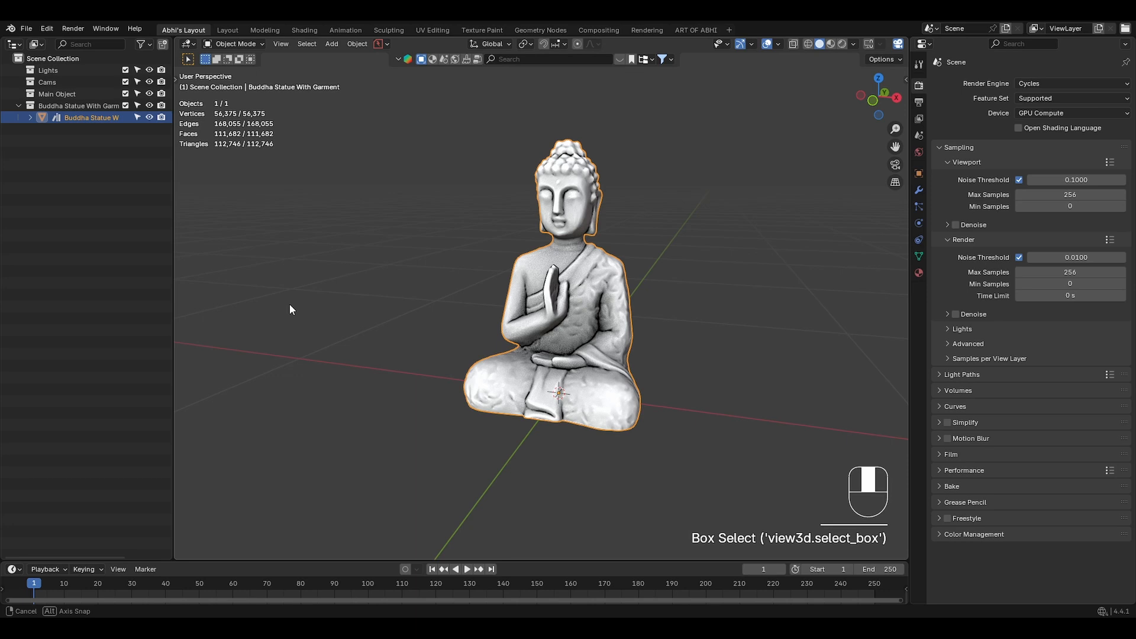
{"action": "key", "text": "z"}
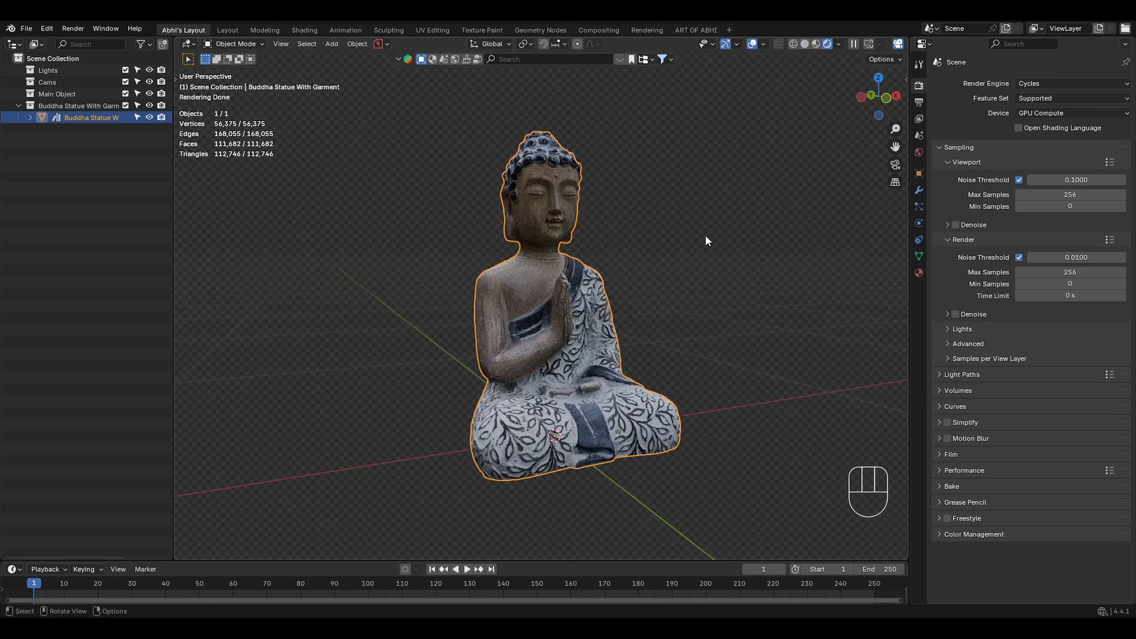
{"action": "middle_click_drag", "start_coordinate": [705, 241], "coordinate": [622, 293]}
- Set the World light Strength to 0 for a black background and expand the Film settings
{"action": "left_click", "coordinate": [920, 151]}
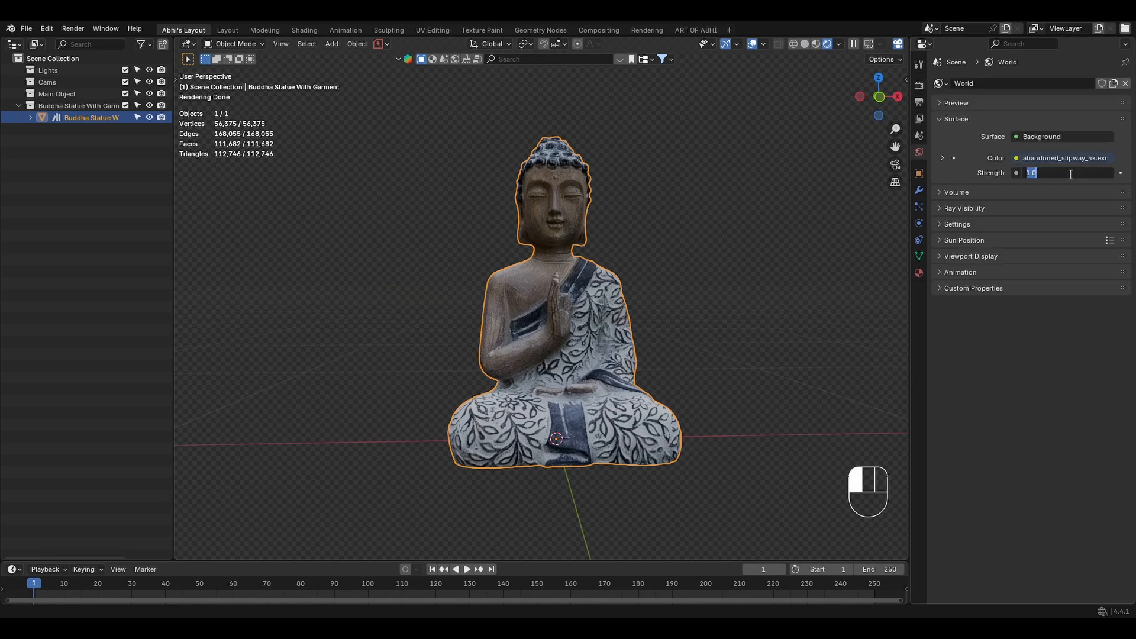
{"action": "type", "text": "0"}
{"action": "key", "text": "Return"}
{"action": "left_click", "coordinate": [918, 92]}
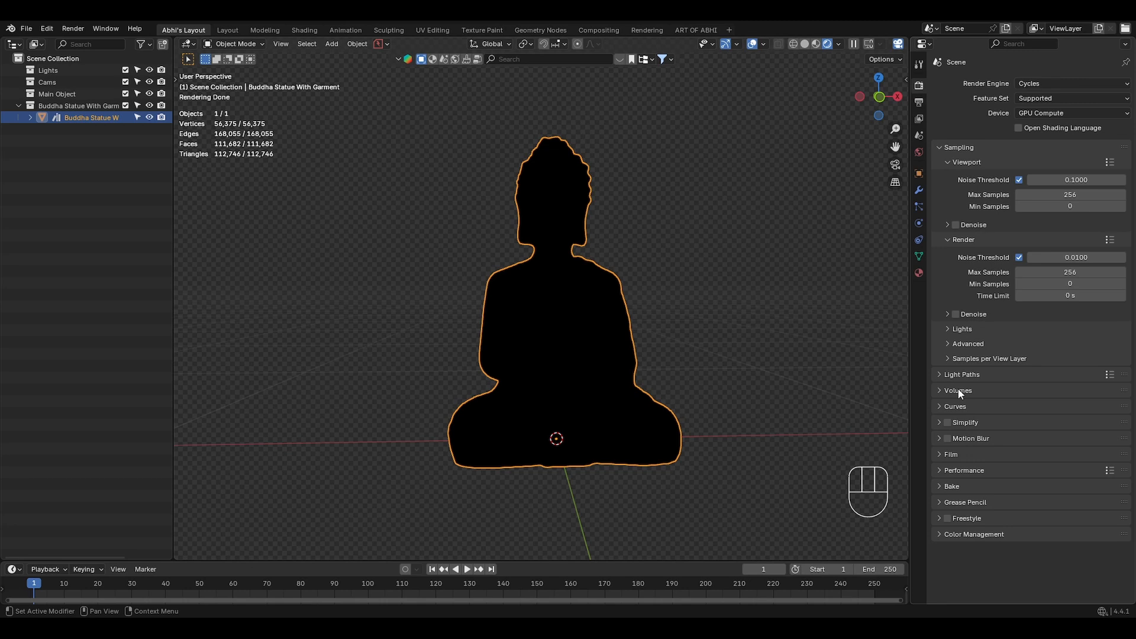
{"action": "left_click", "coordinate": [972, 454]}
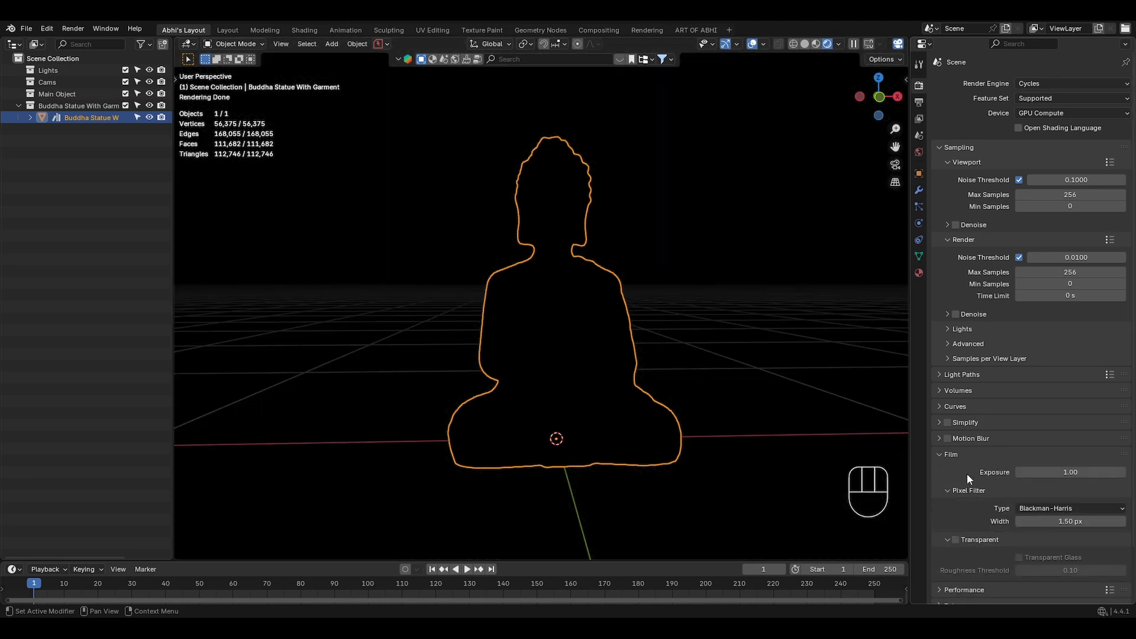
{"action": "scroll", "coordinate": [967, 473], "scroll_direction": "down", "scroll_amount": 2}
{"action": "key", "text": "ctrl+Page_Down"}
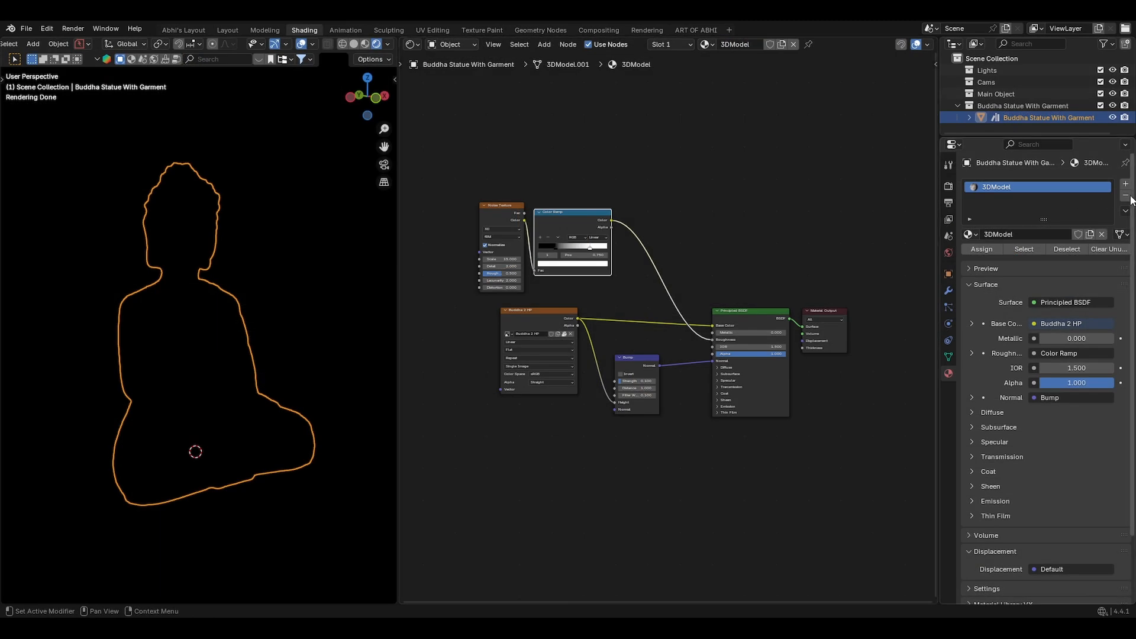
- Replace the 3DModel material with a new '3D Animated Hologram' material and delete its Principled BSDF
{"action": "left_click", "coordinate": [1127, 198]}
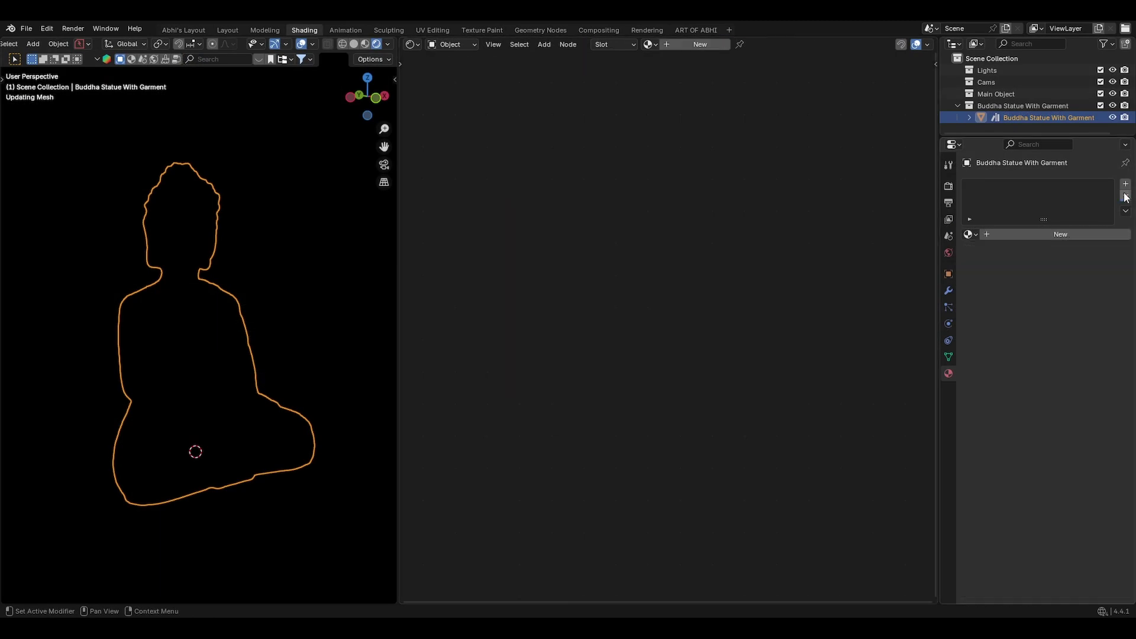
{"action": "left_click", "coordinate": [1046, 233]}
{"action": "type", "text": "3D Animated Ho"}
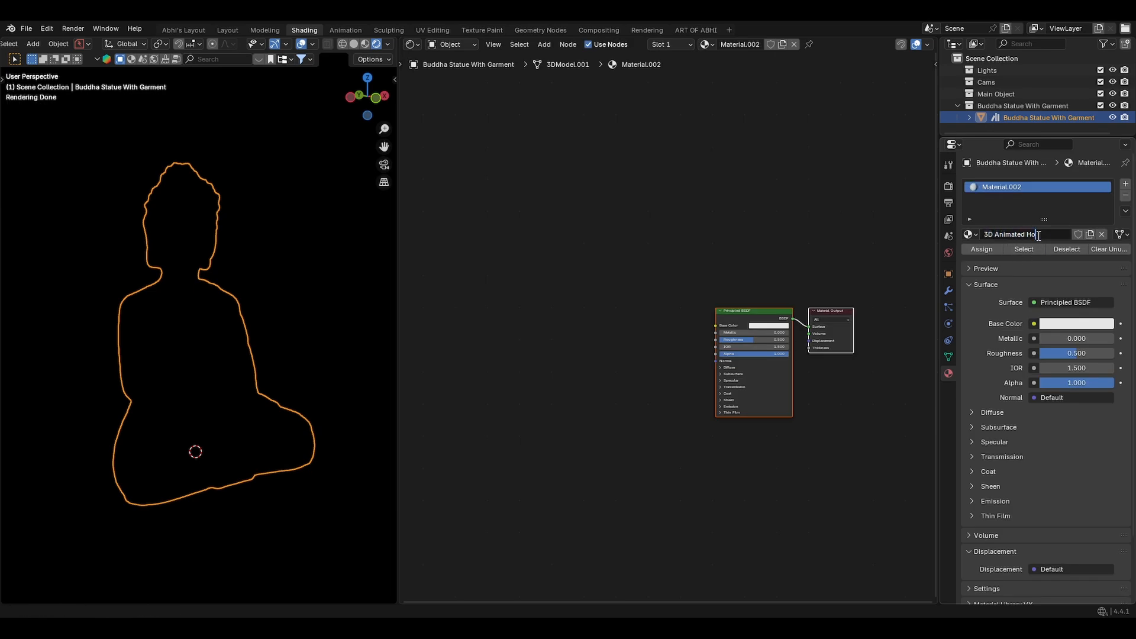
{"action": "type", "text": "logram"}
{"action": "key", "text": "Return"}
{"action": "scroll", "coordinate": [569, 318], "scroll_direction": "up", "scroll_amount": 3}
{"action": "left_click", "coordinate": [696, 259]}
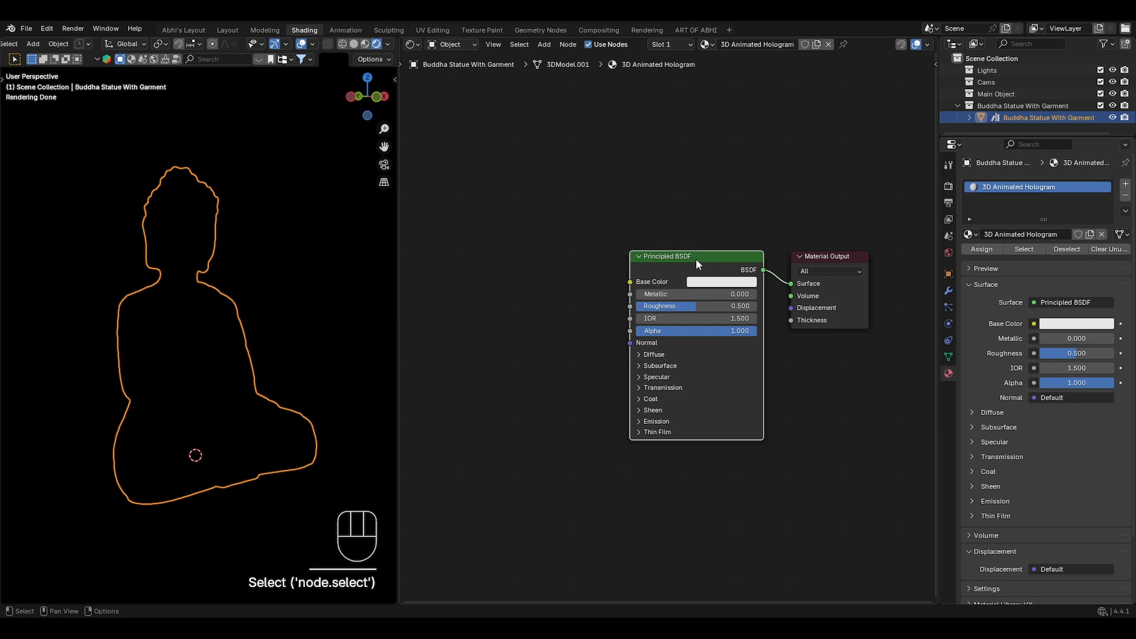
{"action": "key", "text": "Delete"}
{"action": "scroll", "coordinate": [775, 332], "scroll_direction": "up", "scroll_amount": 2}
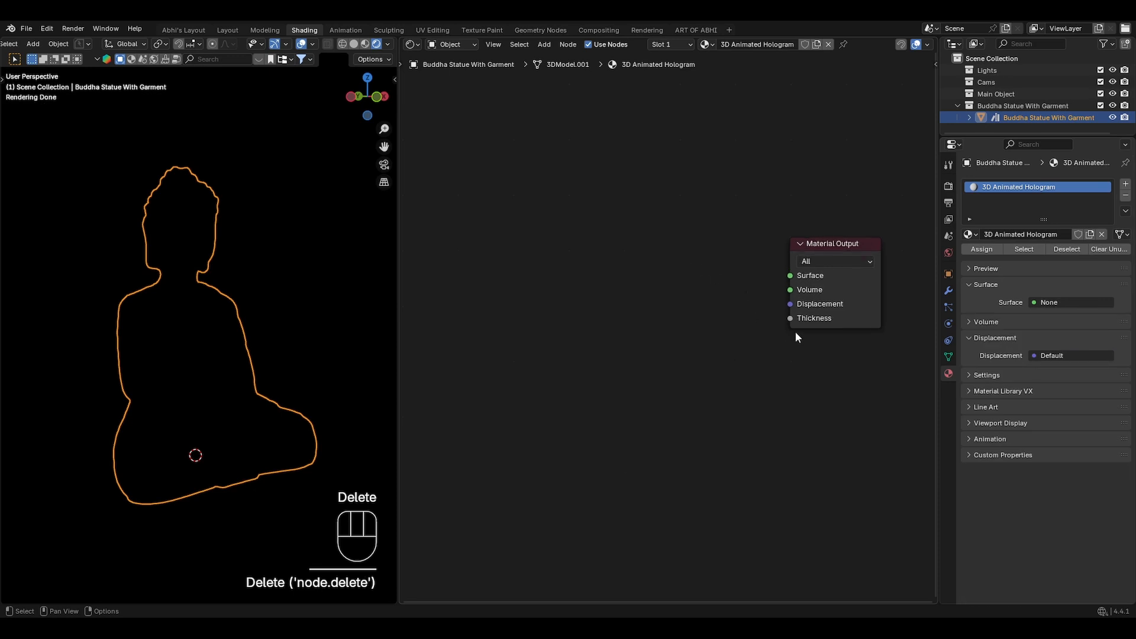
{"action": "scroll", "coordinate": [794, 331], "scroll_direction": "up", "scroll_amount": 2}
{"action": "scroll", "coordinate": [776, 335], "scroll_direction": "up", "scroll_amount": 1}
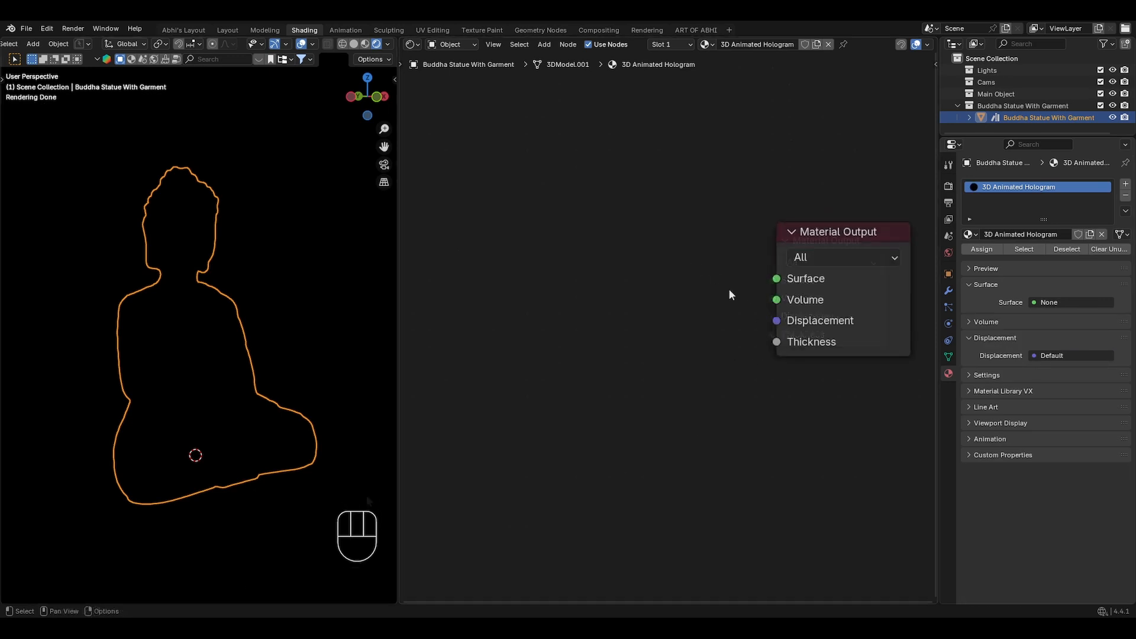
{"action": "scroll", "coordinate": [729, 289], "scroll_direction": "up", "scroll_amount": 1}
- Add a Mix Shader feeding the output with an Emission node in its second input
{"action": "key", "text": "shift+a"}
{"action": "left_click", "coordinate": [670, 218]}
{"action": "type", "text": "mix"}
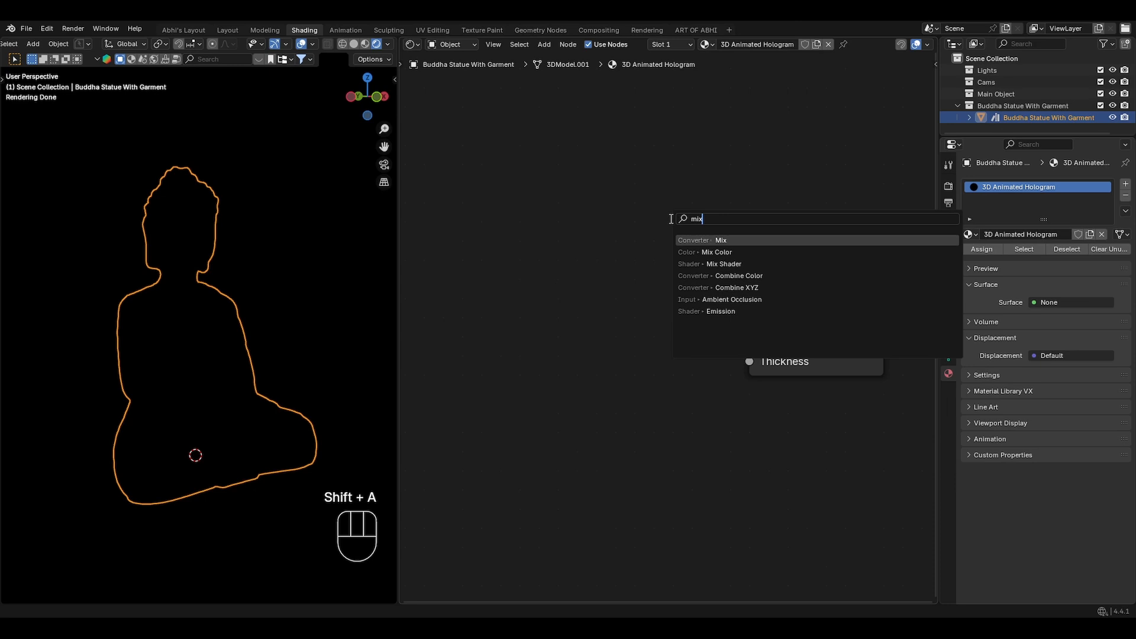
{"action": "key", "text": "Down"}
{"action": "key", "text": "Return"}
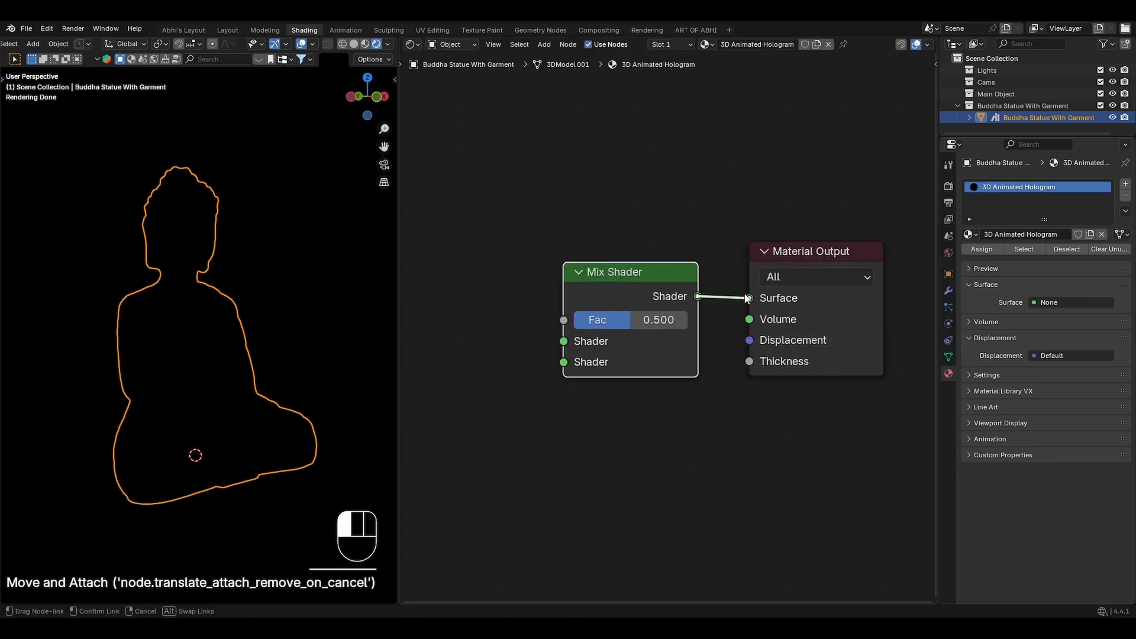
{"action": "left_click", "coordinate": [747, 300]}
{"action": "key", "text": "shift+a"}
{"action": "type", "text": "emi"}
{"action": "key", "text": "Return"}
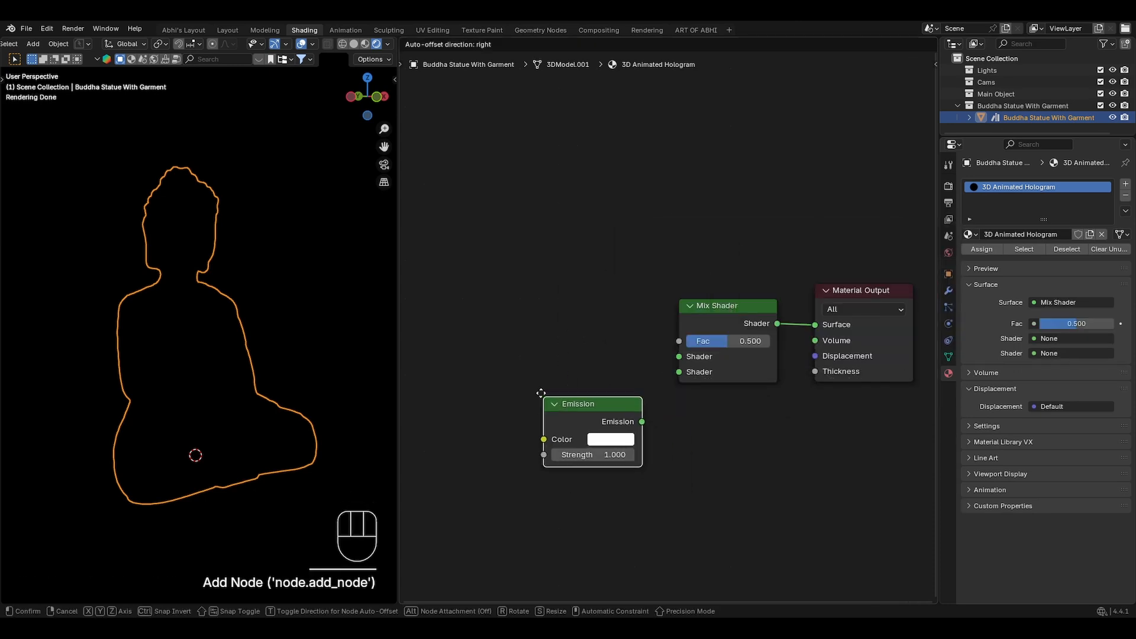
{"action": "left_click", "coordinate": [522, 371]}
{"action": "left_click_drag", "start_coordinate": [621, 399], "coordinate": [676, 372]}
- Add a Transparent BSDF into the first shader input and set Emission Strength to 5
{"action": "key", "text": "shift+a"}
{"action": "type", "text": "trans"}
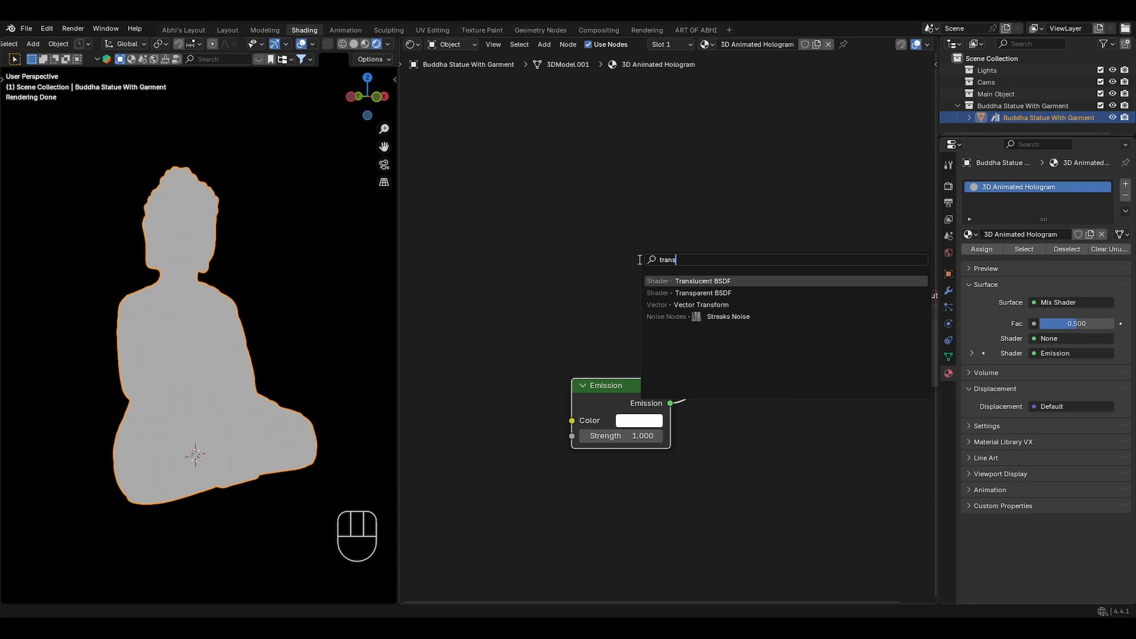
{"action": "key", "text": "Return"}
{"action": "left_click", "coordinate": [570, 303]}
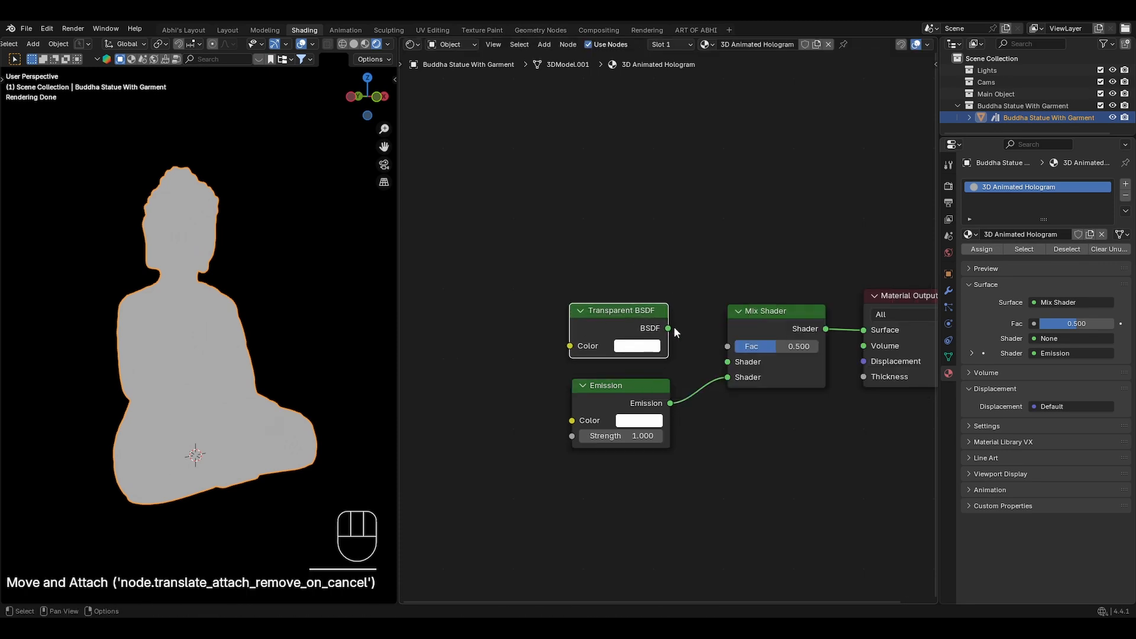
{"action": "left_click_drag", "start_coordinate": [668, 328], "coordinate": [727, 361]}
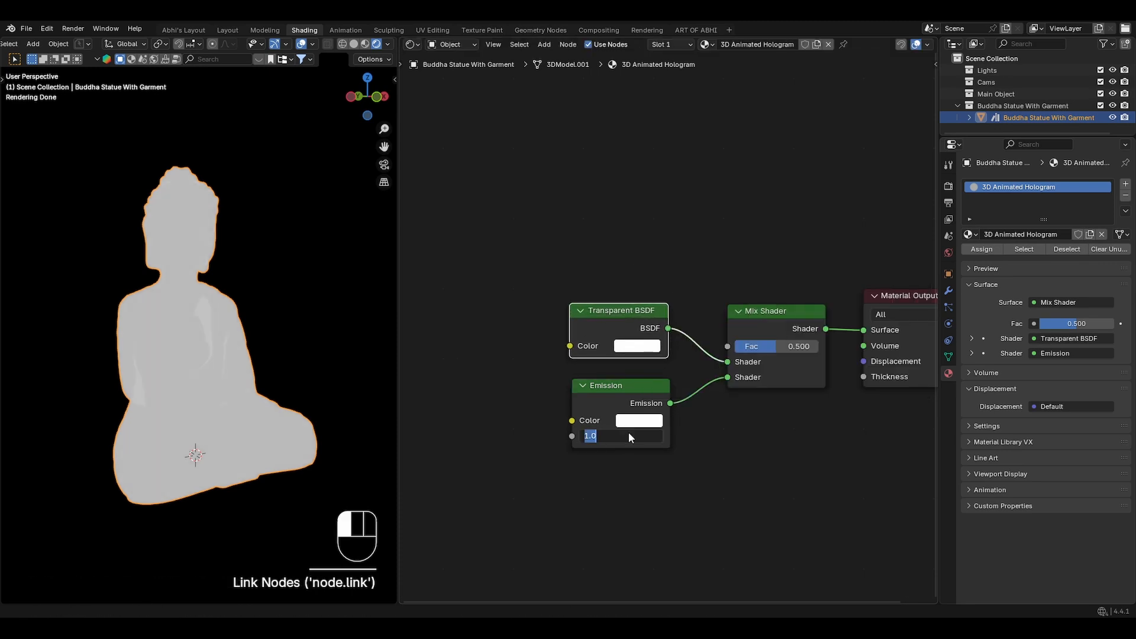
{"action": "type", "text": "5"}
{"action": "key", "text": "Return"}
{"action": "left_click", "coordinate": [692, 266]}
- Drive a Color Ramp from Layer Weight Fresnel and give the emission a cyan colour
{"action": "key", "text": "shift+a"}
{"action": "type", "text": "color ra"}
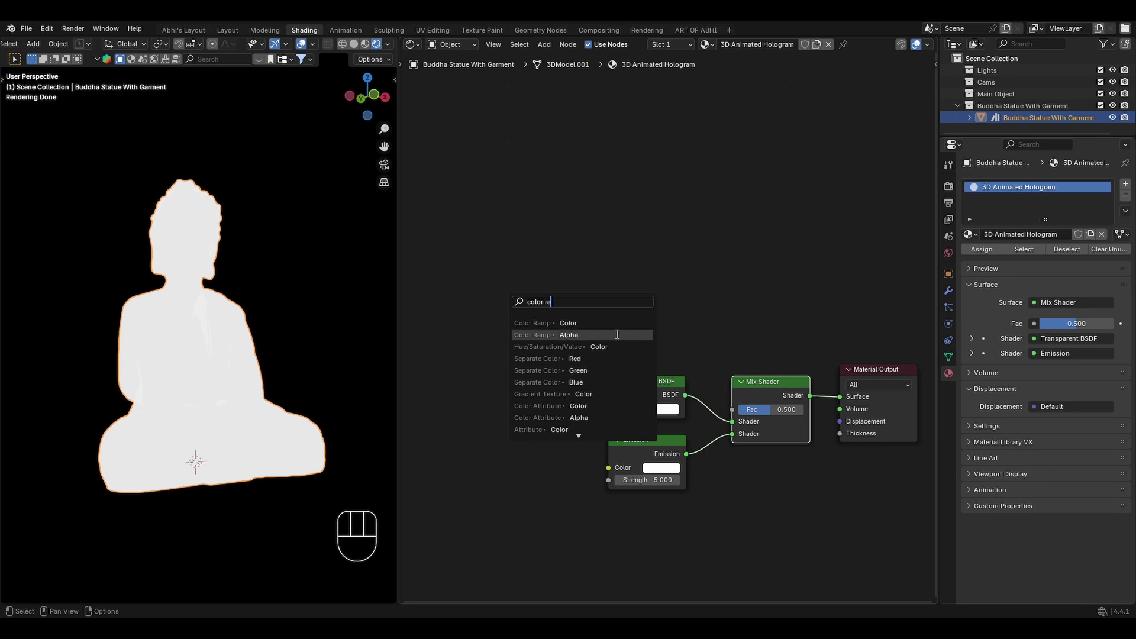
{"action": "key", "text": "Return"}
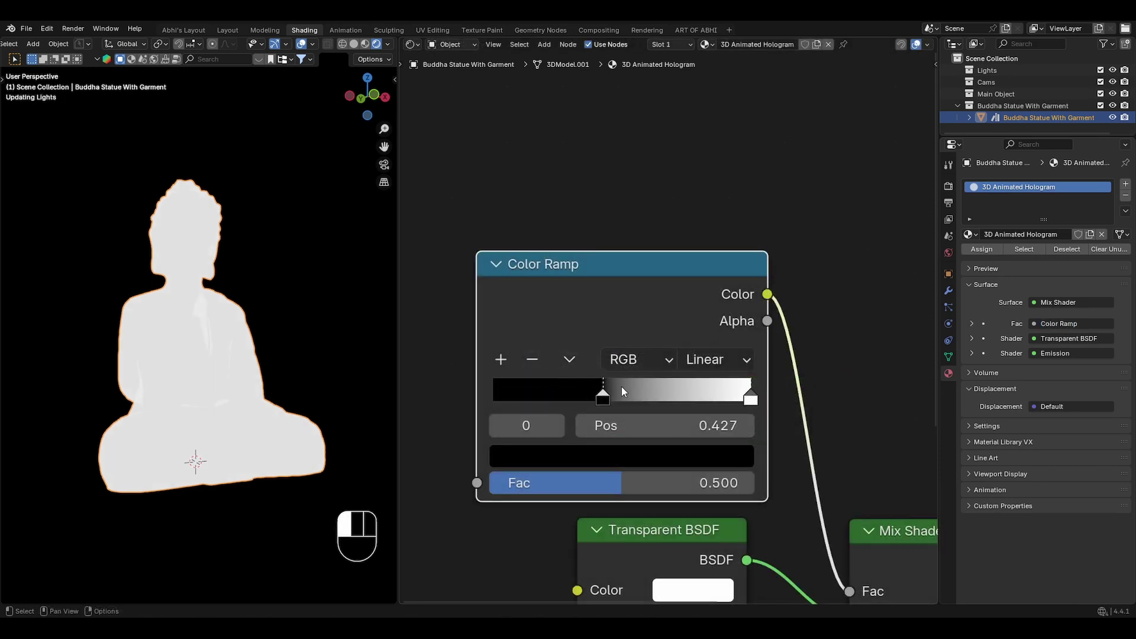
{"action": "left_click_drag", "start_coordinate": [498, 390], "coordinate": [632, 383]}
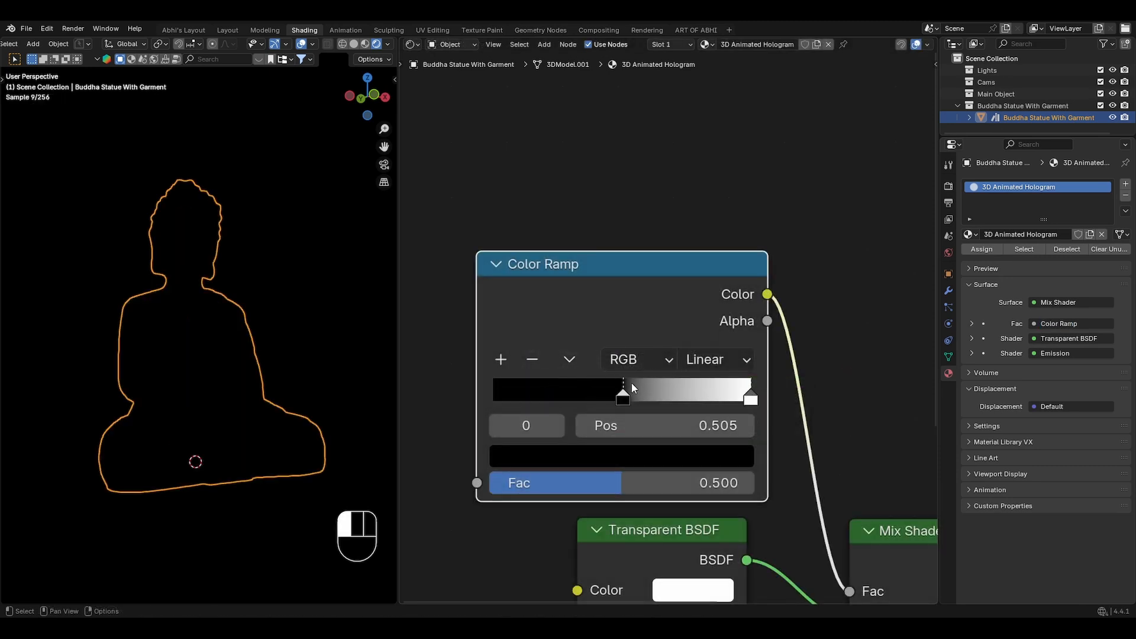
{"action": "scroll", "coordinate": [744, 186], "scroll_direction": "down", "scroll_amount": 3}
{"action": "key", "text": "shift+a"}
{"action": "type", "text": "layer"}
{"action": "key", "text": "Return"}
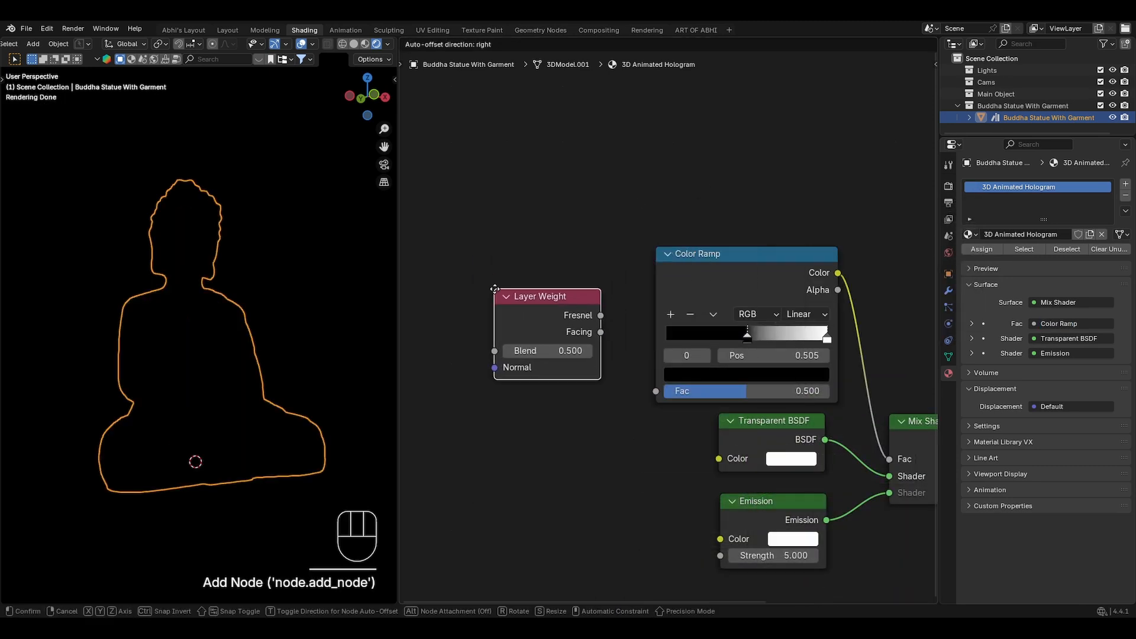
{"action": "left_click", "coordinate": [496, 291]}
{"action": "left_click_drag", "start_coordinate": [642, 384], "coordinate": [656, 391]}
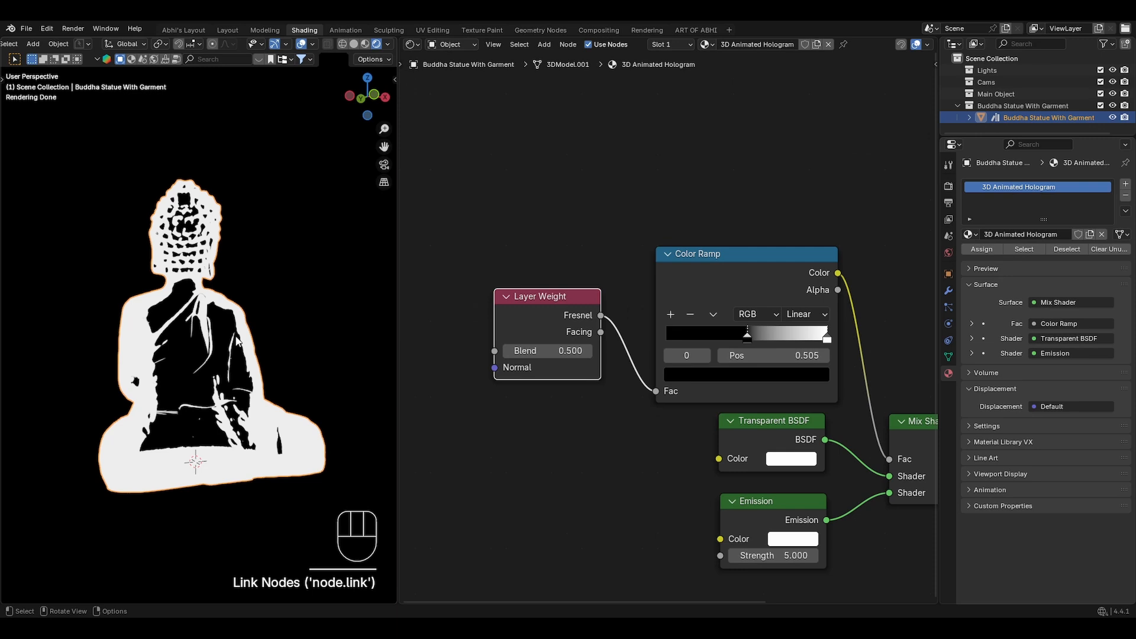
{"action": "scroll", "coordinate": [728, 494], "scroll_direction": "up", "scroll_amount": 3}
{"action": "left_click", "coordinate": [701, 444]}
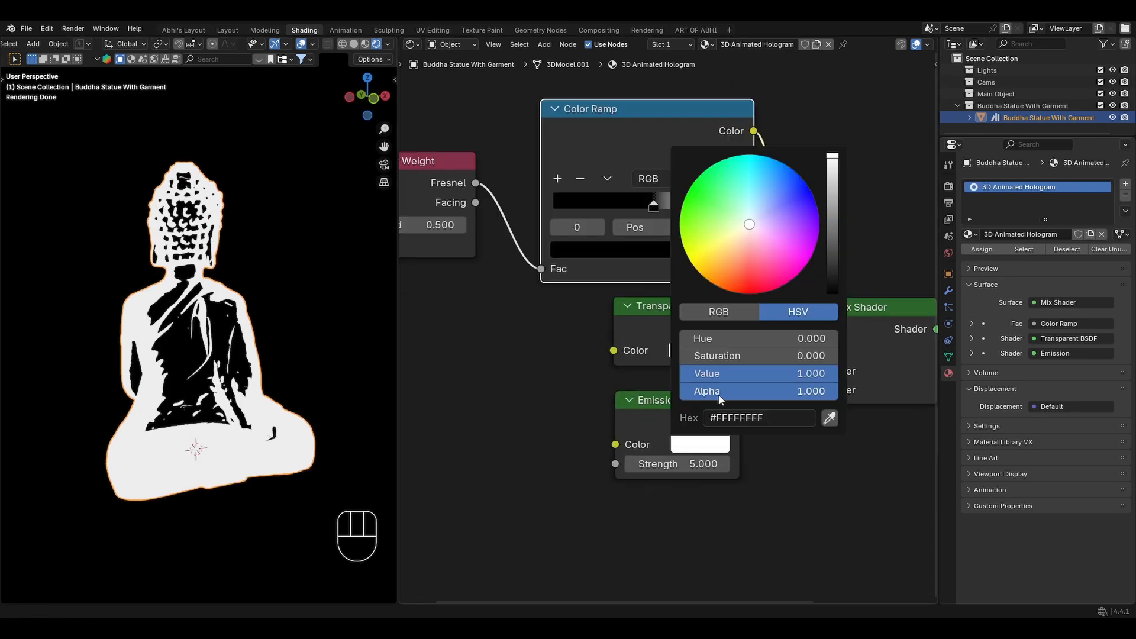
{"action": "left_click", "coordinate": [763, 158]}
- Insert a Math Add node between the Color Ramp and the Mix Shader
{"action": "key", "text": "shift+a"}
{"action": "type", "text": "add"}
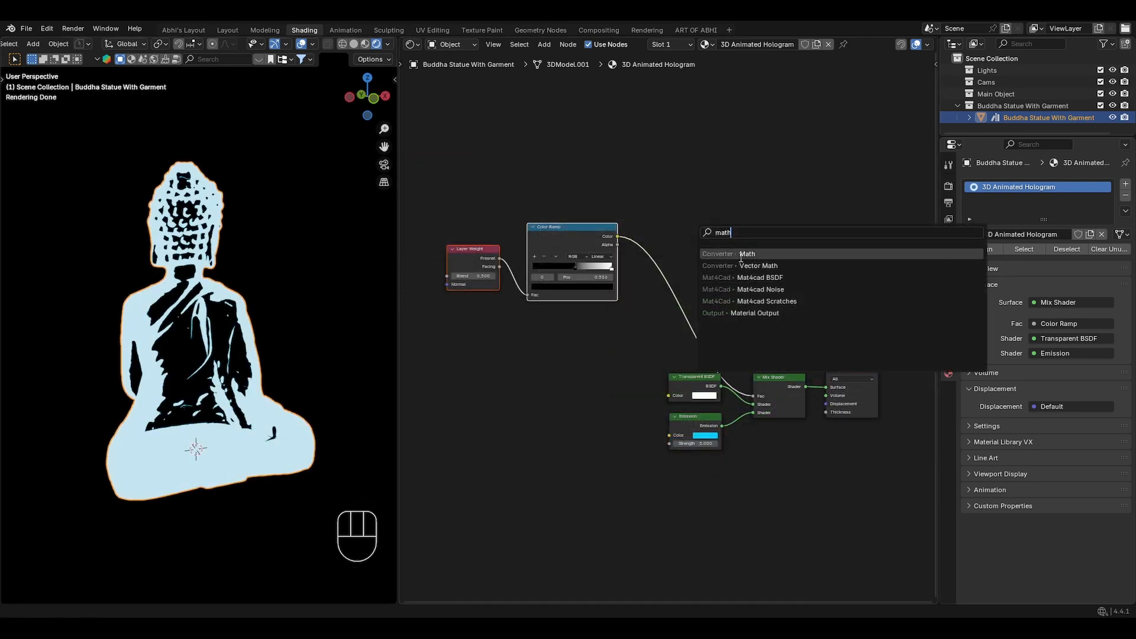
{"action": "key", "text": "Return"}
{"action": "left_click", "coordinate": [682, 306]}
{"action": "left_click_drag", "start_coordinate": [688, 306], "coordinate": [691, 304]}
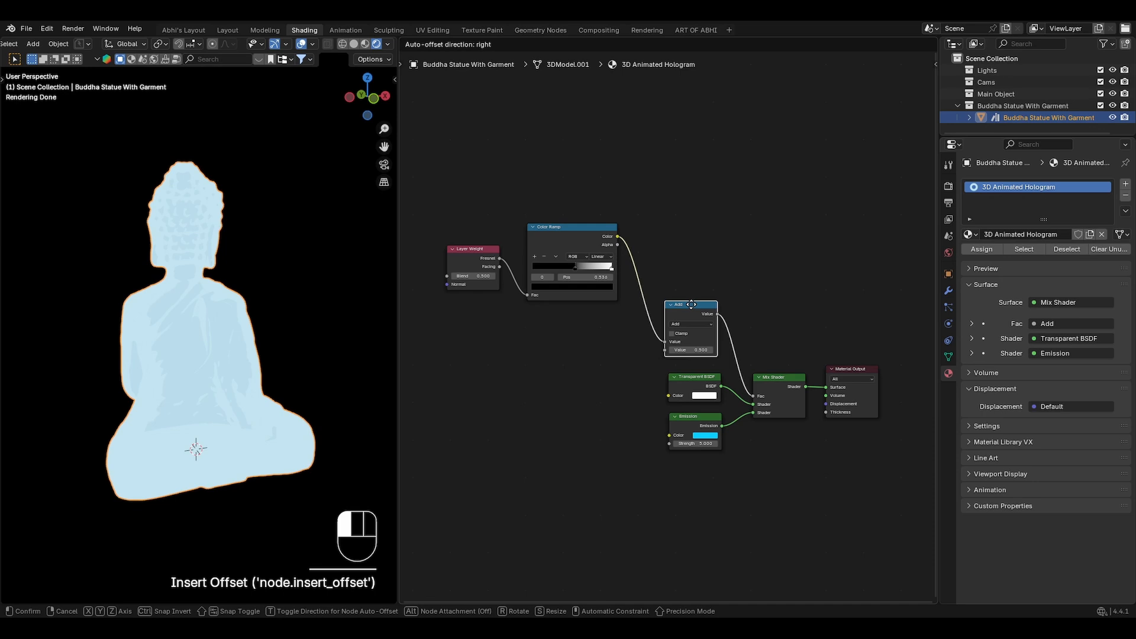
{"action": "scroll", "coordinate": [693, 304], "scroll_direction": "up", "scroll_amount": 3}
- Duplicate the Color Ramp below, set it to B-Spline and turn its white stop black
{"action": "left_click", "coordinate": [662, 174]}
{"action": "key", "text": "shift+d"}
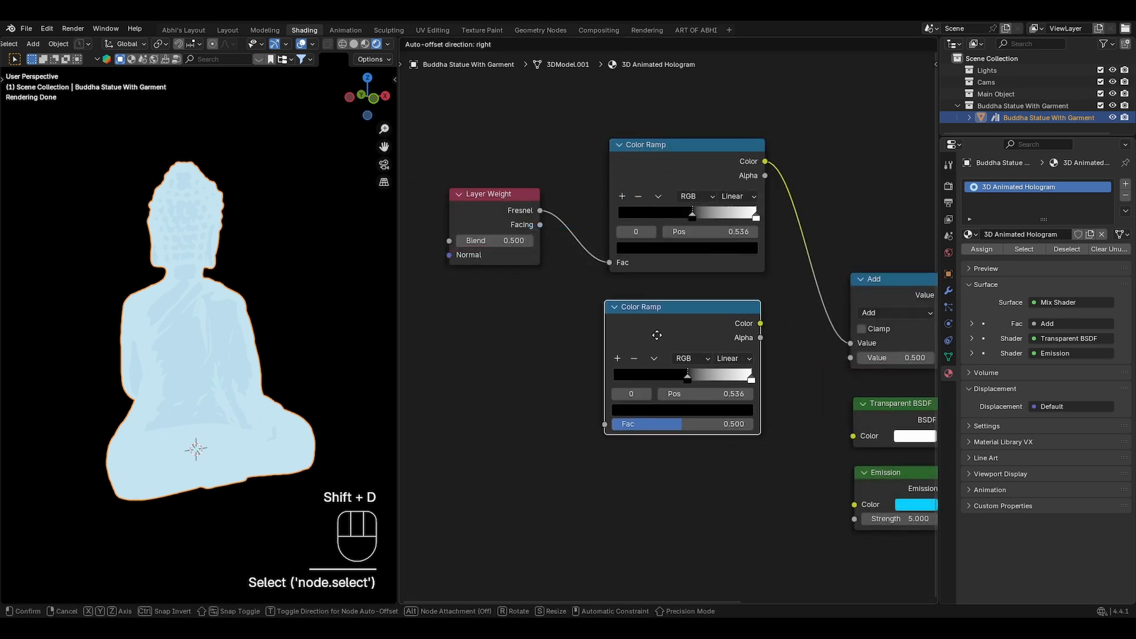
{"action": "left_click", "coordinate": [662, 326]}
{"action": "left_click", "coordinate": [736, 347]}
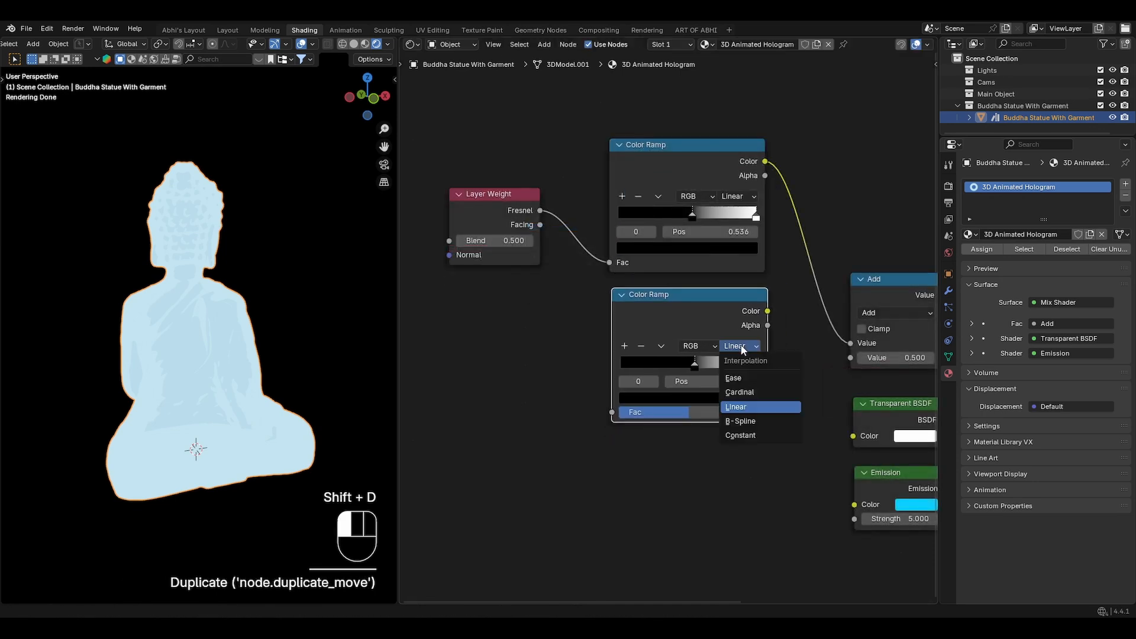
{"action": "left_click", "coordinate": [743, 423]}
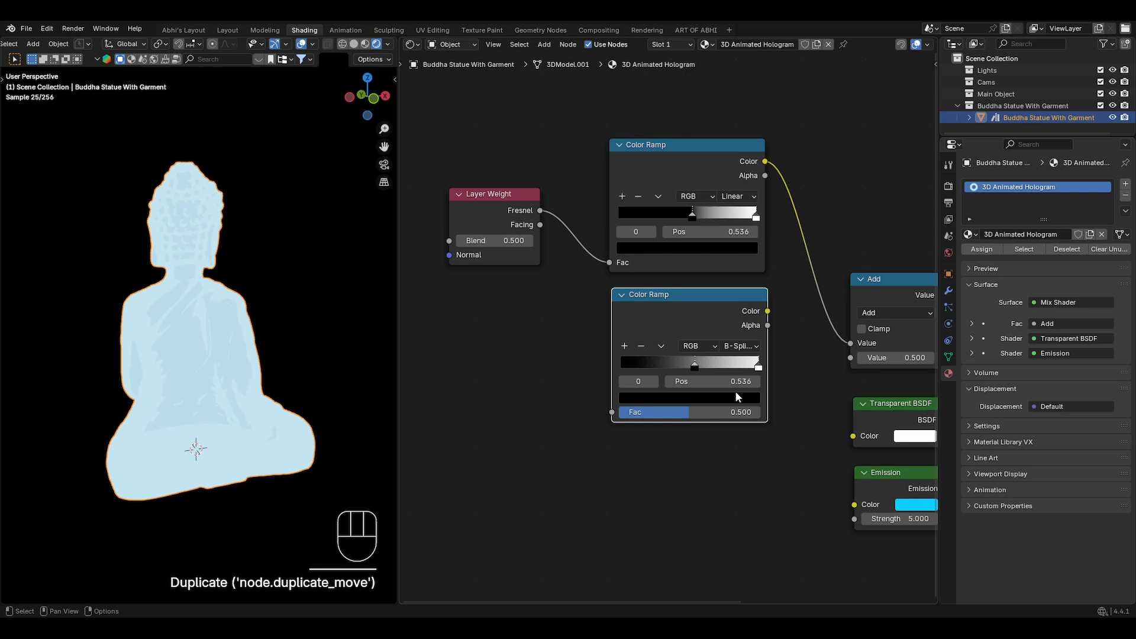
{"action": "left_click", "coordinate": [748, 364]}
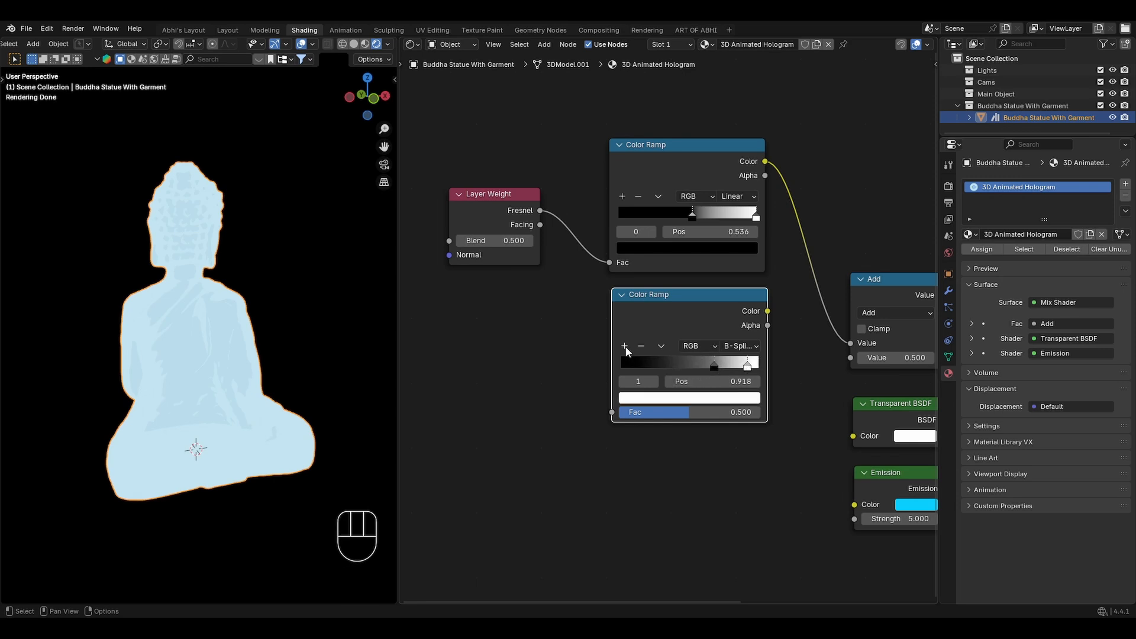
{"action": "left_click", "coordinate": [720, 400]}
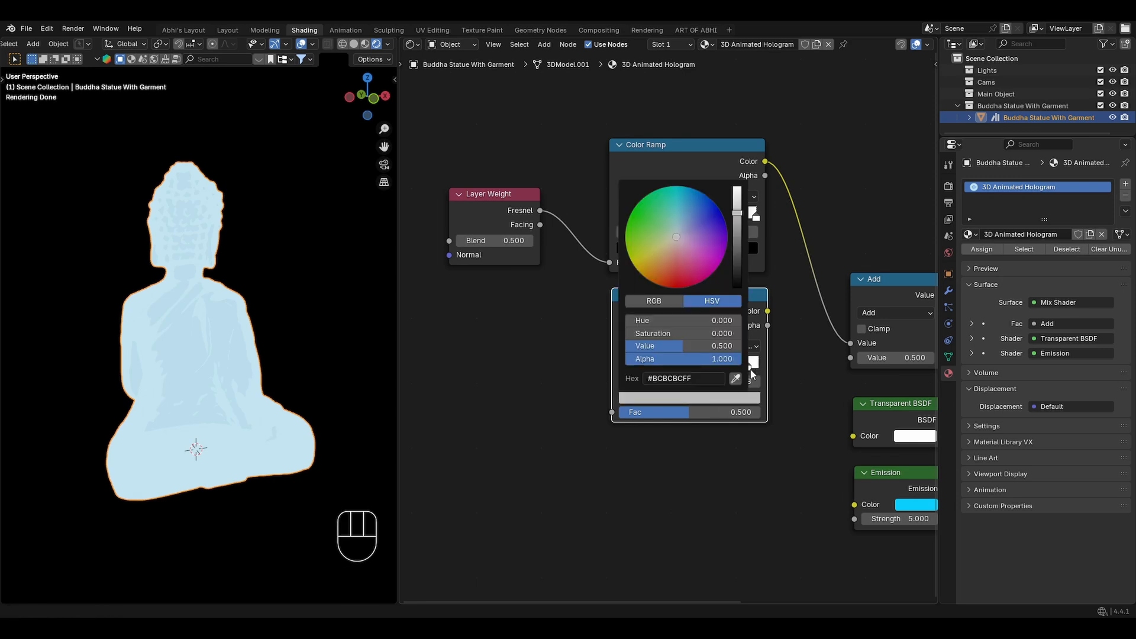
{"action": "left_click", "coordinate": [737, 284]}
{"action": "left_click", "coordinate": [705, 382]}
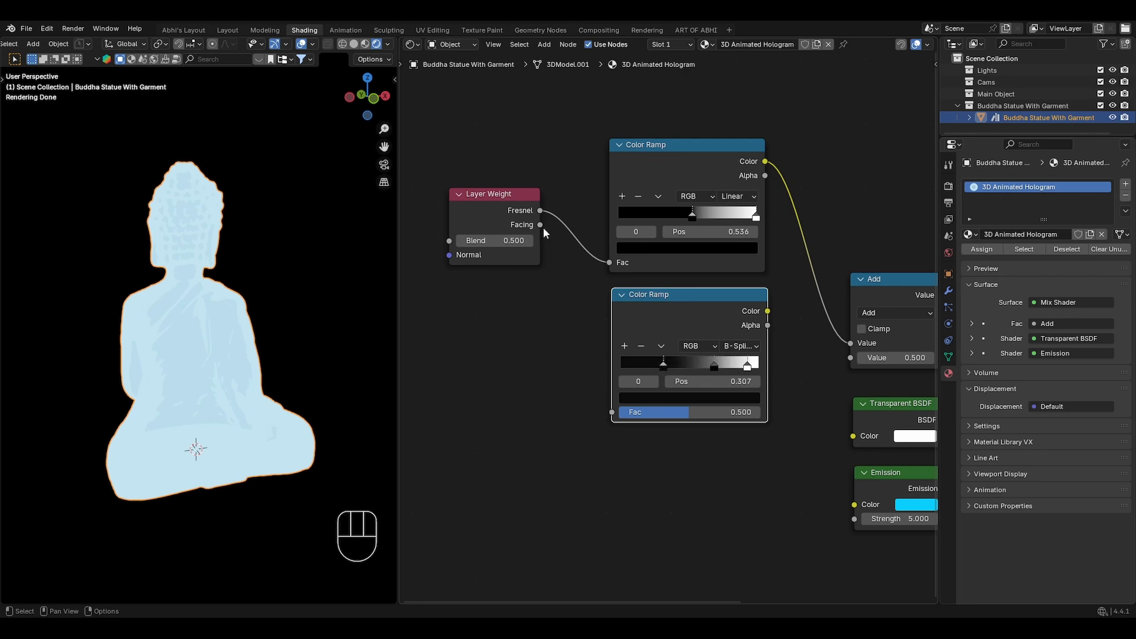
- Feed Layer Weight Facing into the lower Color Ramp and set Blend to 0.240
{"action": "left_click_drag", "start_coordinate": [618, 406], "coordinate": [612, 410]}
{"action": "left_click_drag", "start_coordinate": [504, 213], "coordinate": [500, 241]}
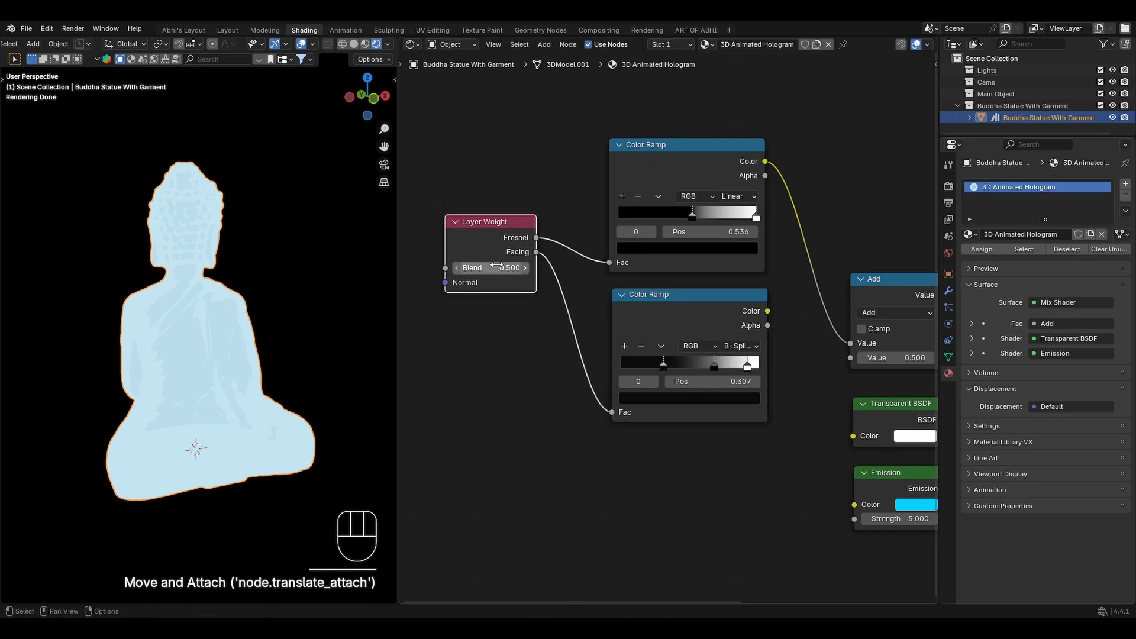
{"action": "double_click", "coordinate": [495, 267]}
{"action": "type", "text": ".24"}
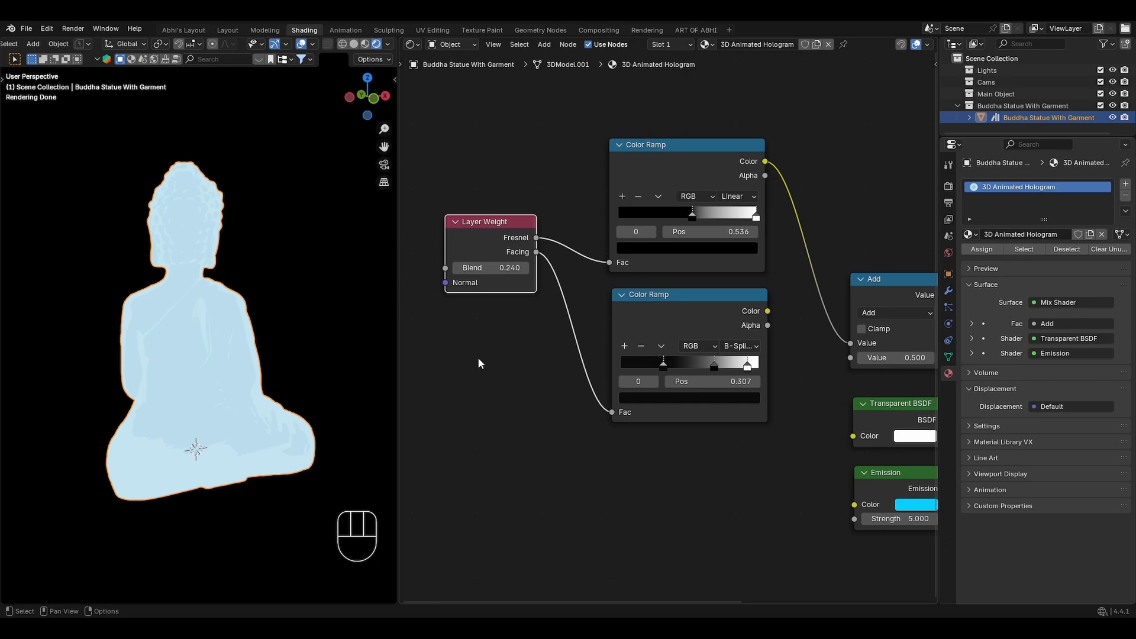
- Link the lower ramp into Add, then mix a duplicated Transparent BSDF through a second Mix Shader before the output
{"action": "middle_click_drag", "start_coordinate": [821, 339], "coordinate": [657, 280]}
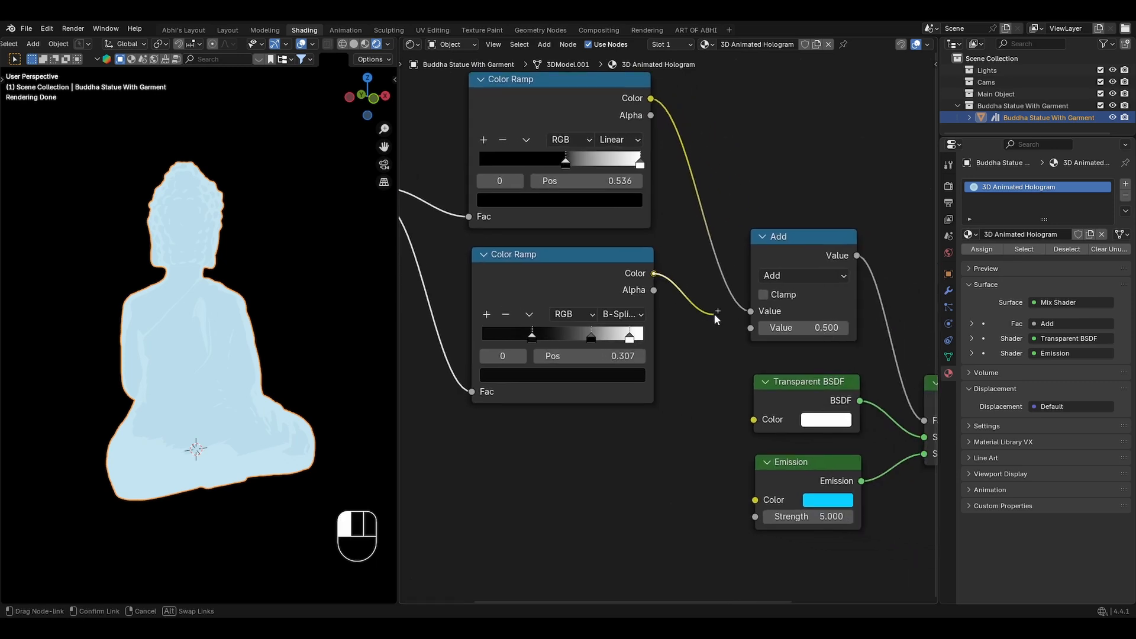
{"action": "left_click_drag", "start_coordinate": [717, 317], "coordinate": [751, 327]}
{"action": "mouse_move", "coordinate": [799, 400]}
{"action": "middle_mouse_down"}
{"action": "mouse_move", "coordinate": [577, 356]}
{"action": "mouse_move", "coordinate": [683, 341]}
{"action": "middle_mouse_up"}
{"action": "left_click", "coordinate": [590, 355], "text": "shift"}
{"action": "key", "text": "shift+d"}
{"action": "left_click", "coordinate": [717, 356]}
{"action": "left_click", "coordinate": [503, 302]}
{"action": "key", "text": "shift+d"}
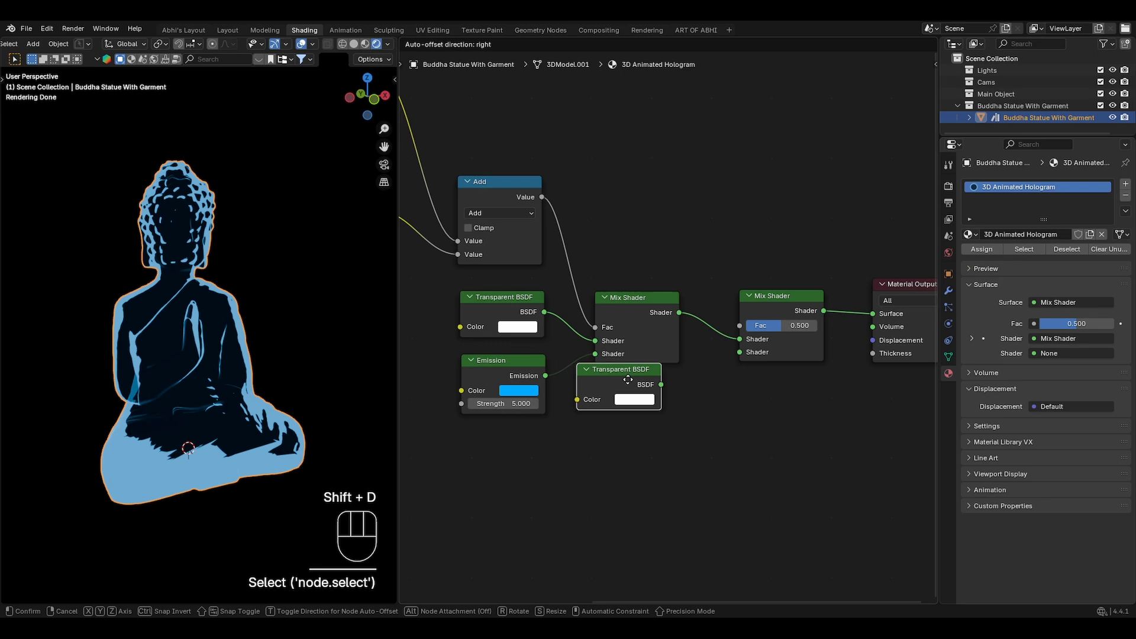
{"action": "left_click", "coordinate": [648, 394]}
{"action": "left_click_drag", "start_coordinate": [730, 367], "coordinate": [740, 353]}
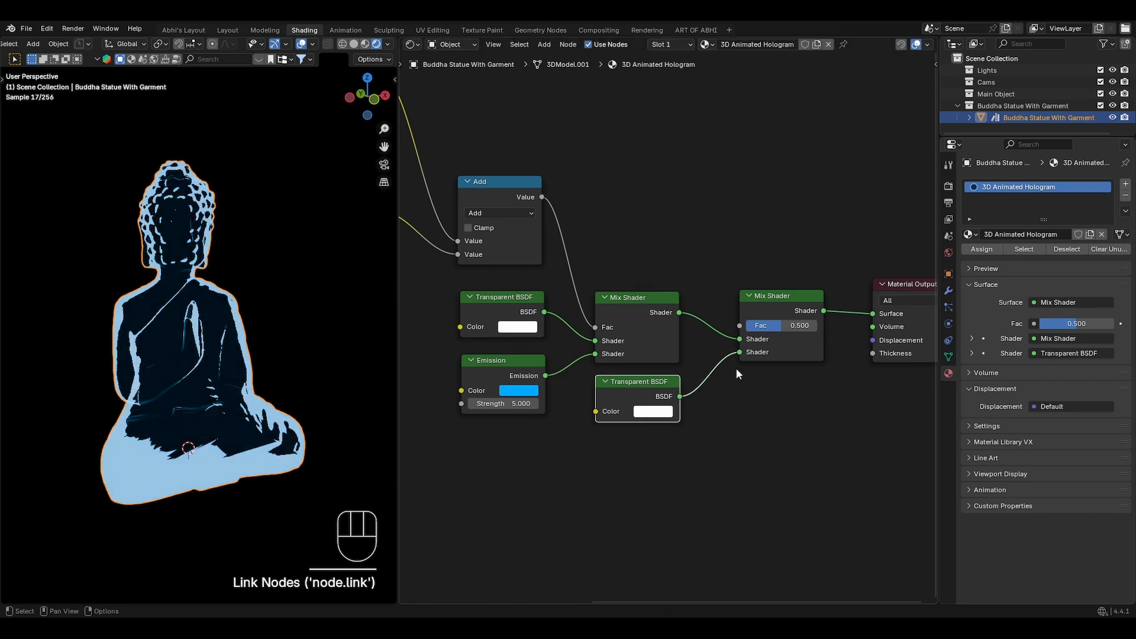
{"action": "scroll", "coordinate": [758, 377], "scroll_direction": "up", "scroll_amount": 1}
- Add Geometry, Texture Coordinate and a camera-mapped Voronoi texture set to Smooth F1
{"action": "key", "text": "shift+a"}
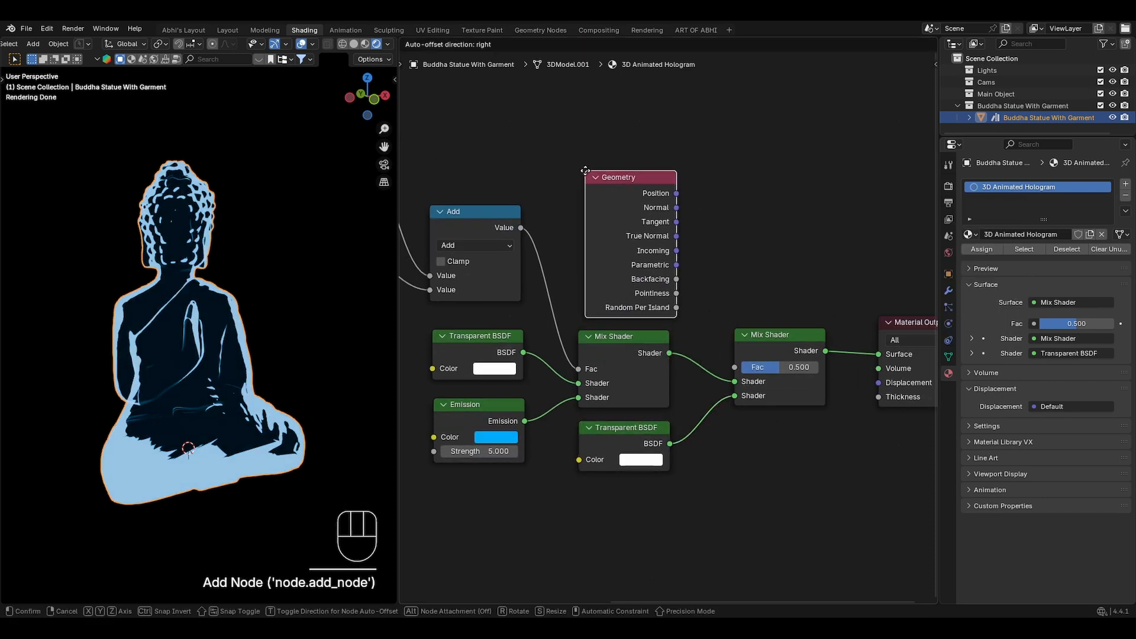
{"action": "left_click", "coordinate": [587, 179]}
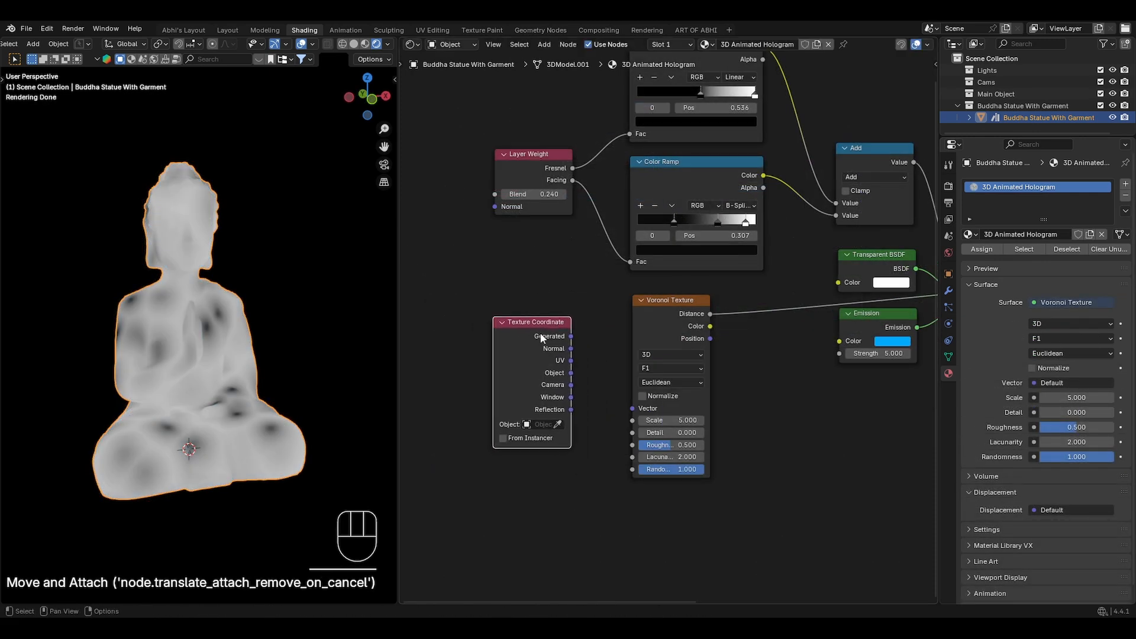
{"action": "left_click_drag", "start_coordinate": [625, 409], "coordinate": [632, 408]}
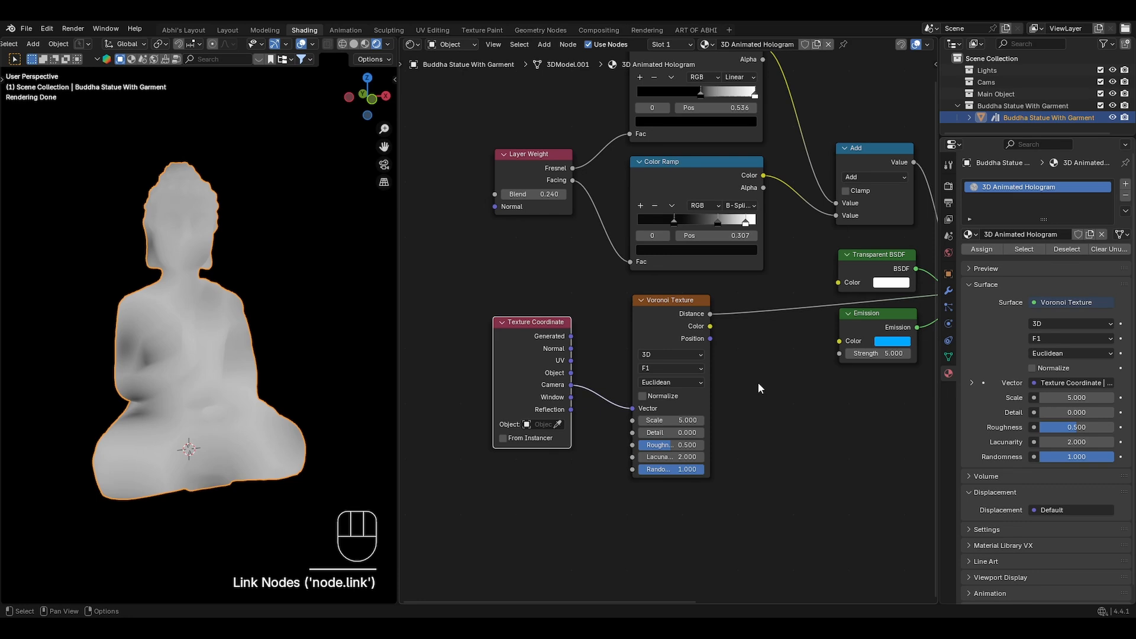
{"action": "left_click", "coordinate": [657, 365]}
{"action": "left_click", "coordinate": [643, 428]}
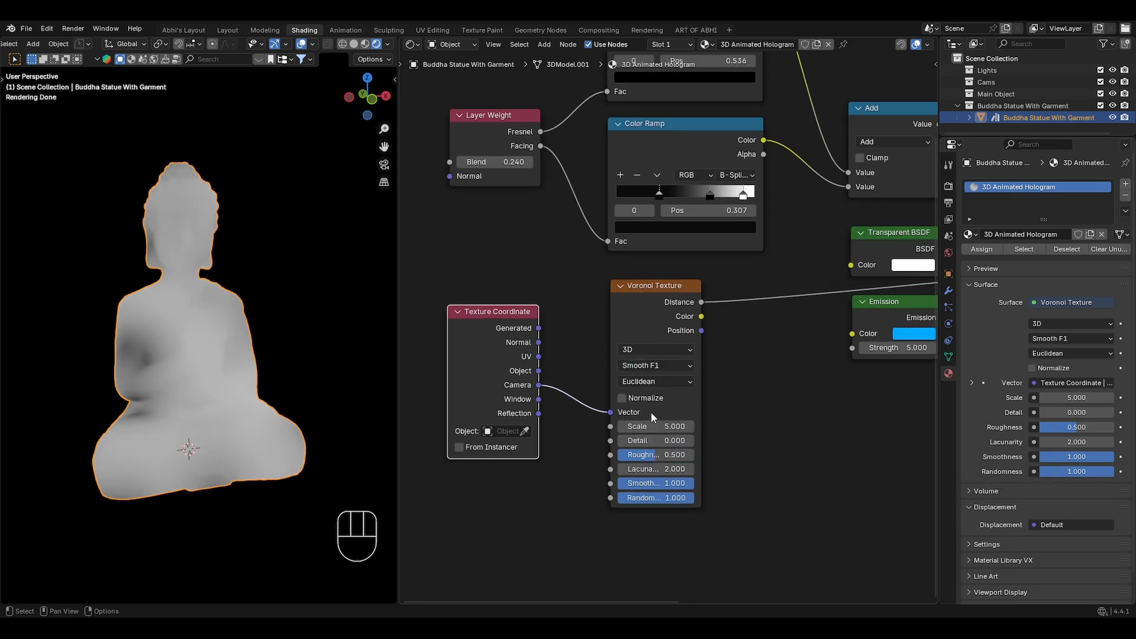
- Set the Voronoi distance to Manhattan and raise its Scale to 61.300
{"action": "left_click", "coordinate": [657, 381]}
{"action": "left_click", "coordinate": [652, 427]}
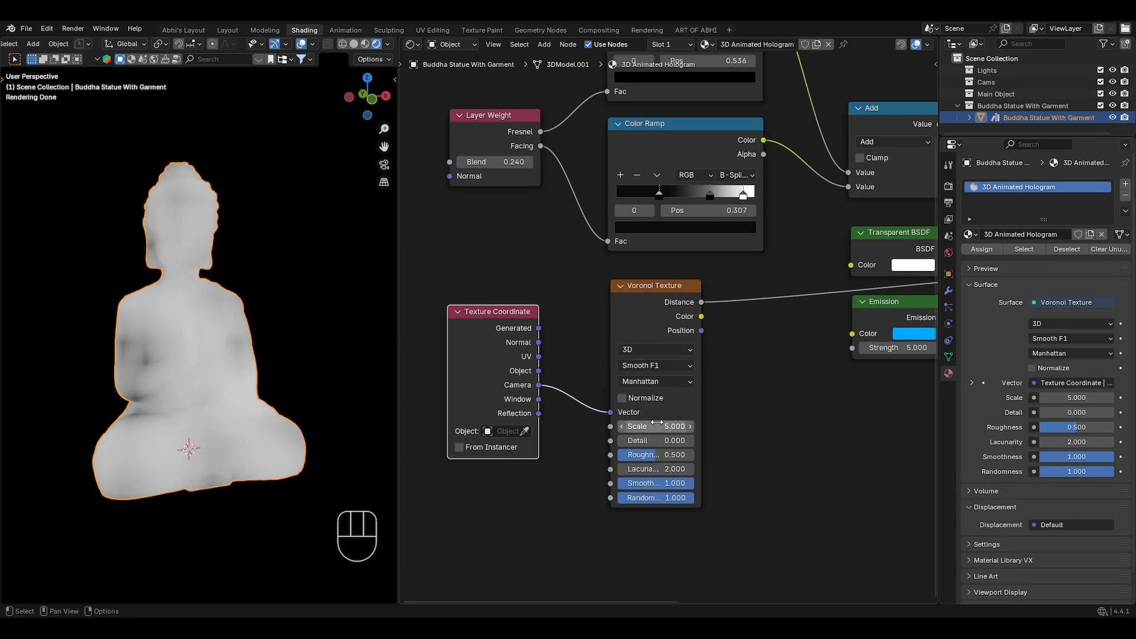
{"action": "left_click_drag", "start_coordinate": [657, 425], "coordinate": [710, 426]}
{"action": "scroll", "coordinate": [675, 355], "scroll_direction": "down", "scroll_amount": 3}
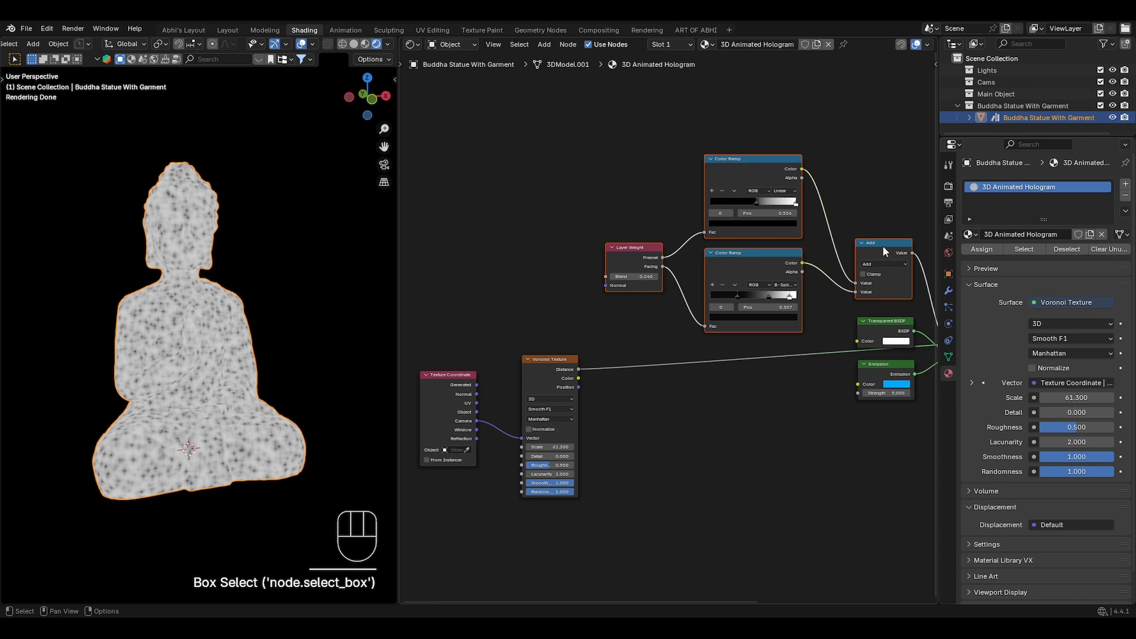
- Duplicate the Add node to the right and place a Color Ramp copy after the Voronoi texture
{"action": "left_click_drag", "start_coordinate": [883, 252], "coordinate": [682, 248]}
{"action": "left_click", "coordinate": [682, 244]}
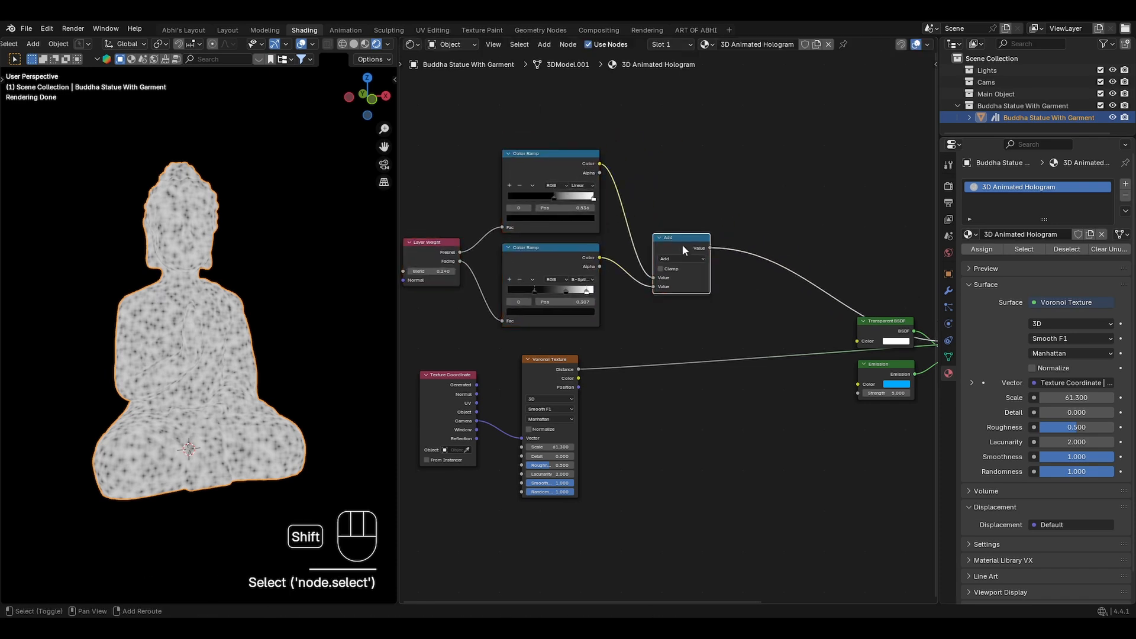
{"action": "key", "text": "shift+d"}
{"action": "left_click", "coordinate": [799, 275]}
{"action": "scroll", "coordinate": [666, 380], "scroll_direction": "up", "scroll_amount": 3}
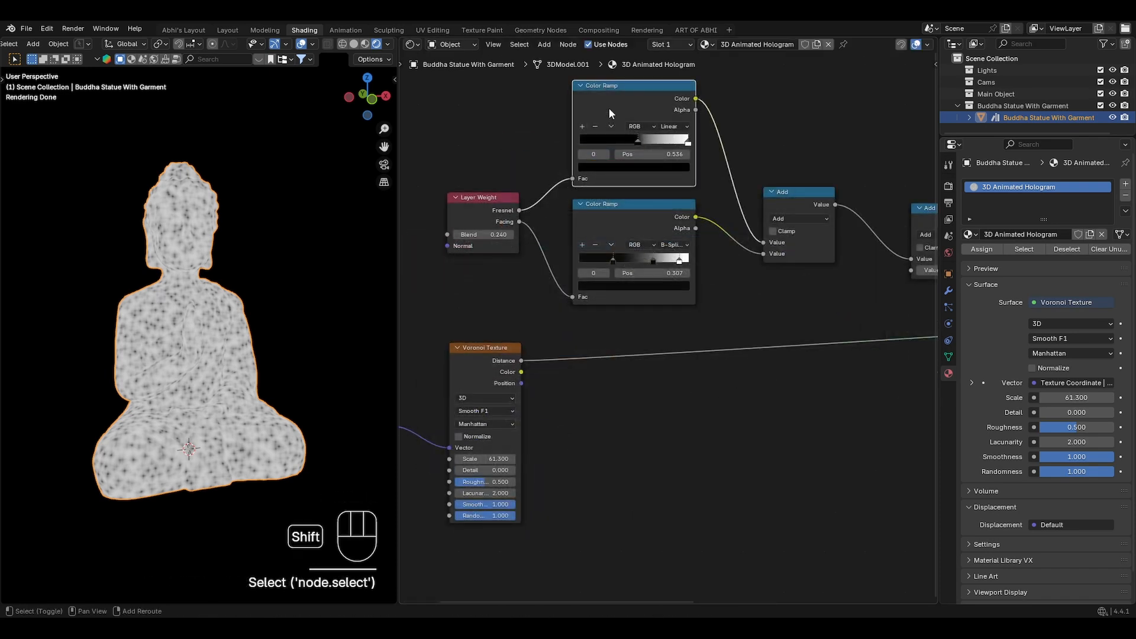
{"action": "left_click", "coordinate": [608, 108]}
{"action": "key", "text": "shift+d"}
{"action": "left_click", "coordinate": [652, 456]}
{"action": "scroll", "coordinate": [651, 456], "scroll_direction": "up", "scroll_amount": 3}
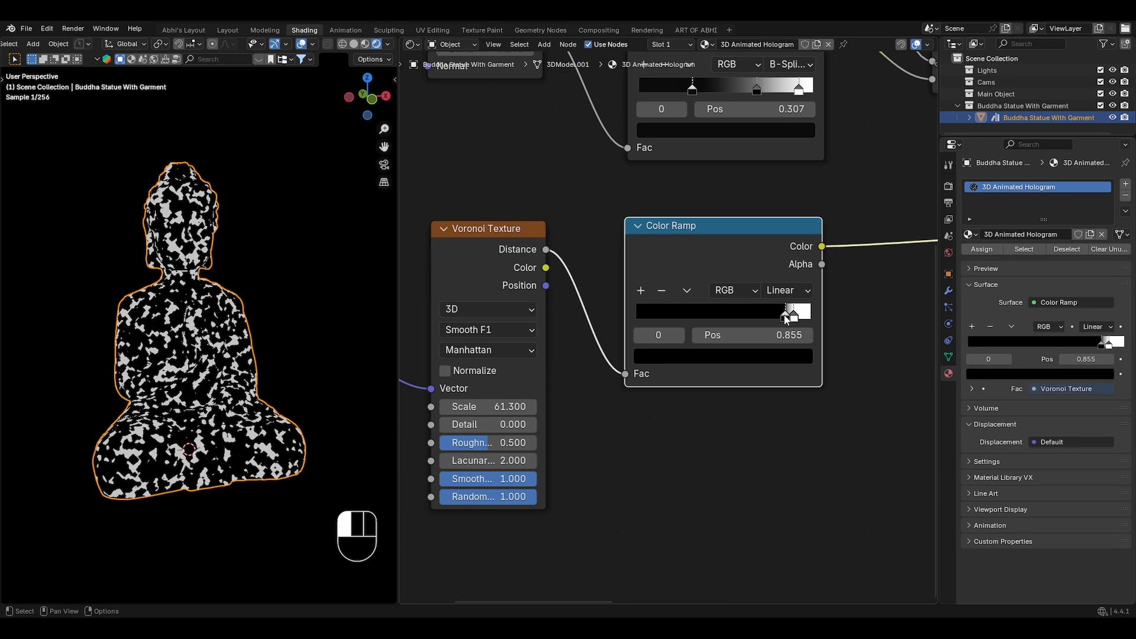
- Add a 4D Noise Texture from camera coordinates feeding its own duplicated Color Ramp
{"action": "key", "text": "shift+a"}
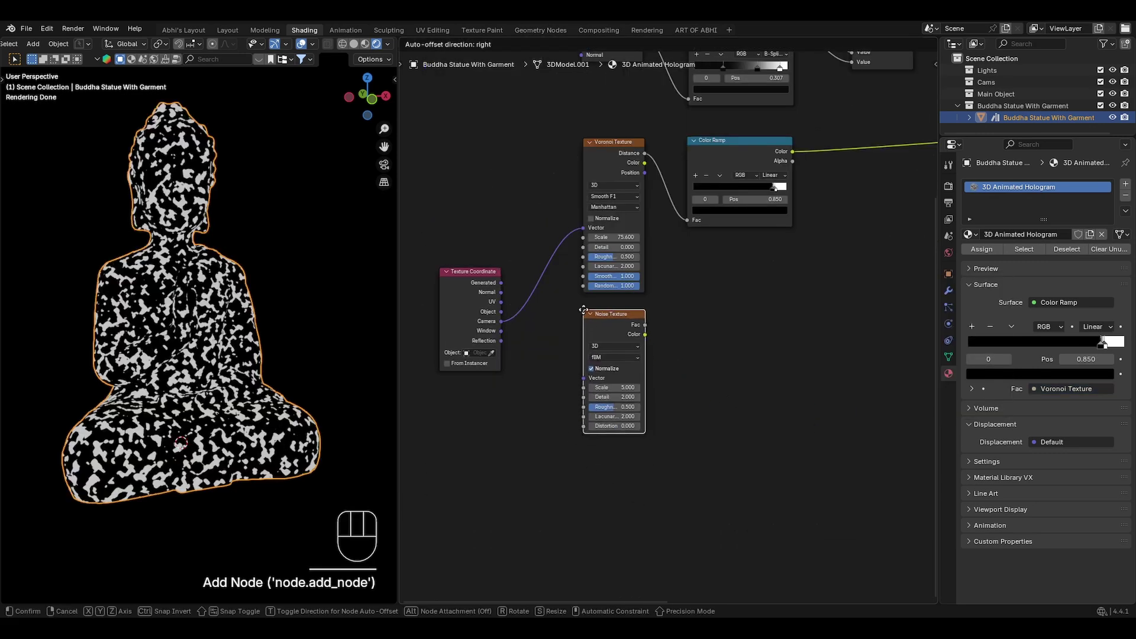
{"action": "left_click", "coordinate": [668, 356]}
{"action": "left_click", "coordinate": [597, 342]}
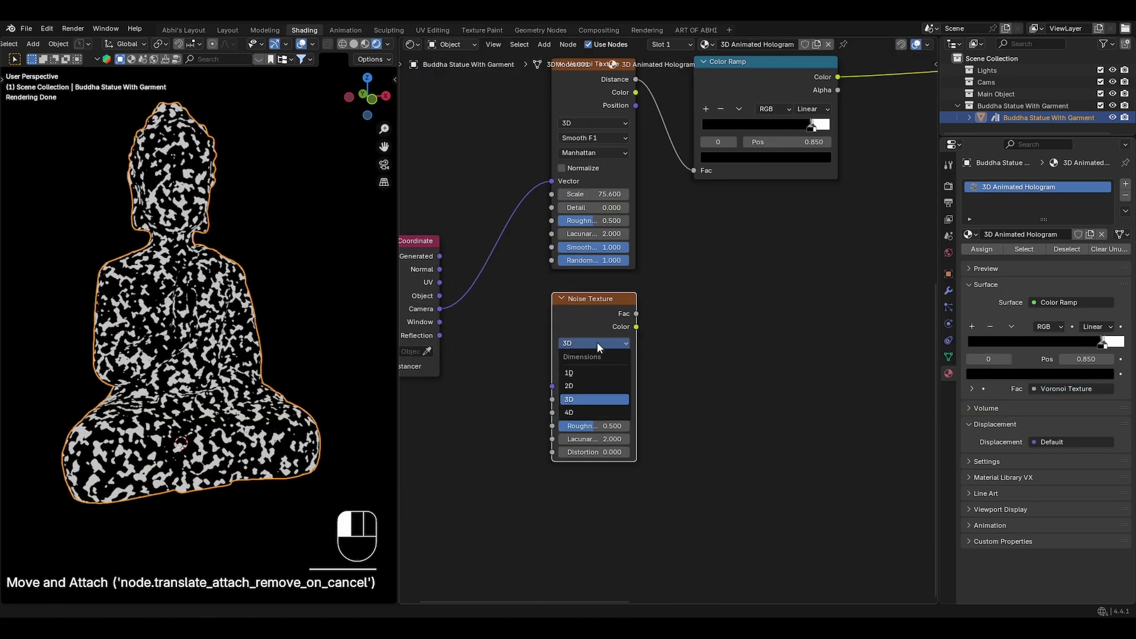
{"action": "left_click", "coordinate": [580, 412]}
{"action": "left_click_drag", "start_coordinate": [441, 309], "coordinate": [553, 388]}
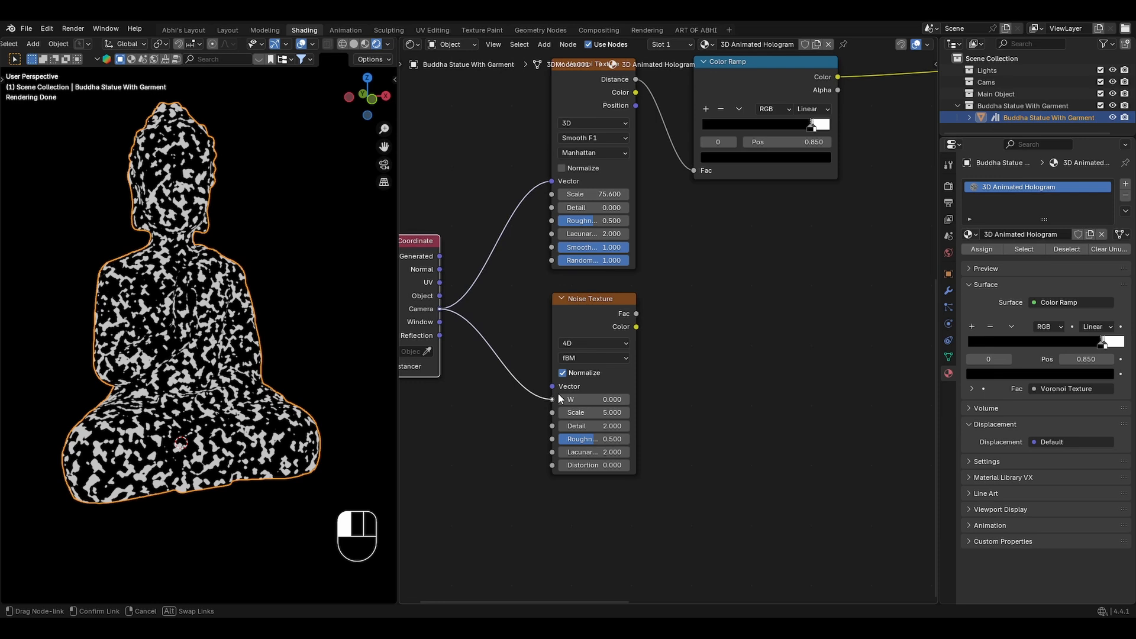
{"action": "scroll", "coordinate": [639, 375], "scroll_direction": "down", "scroll_amount": 2}
{"action": "middle_click_drag", "start_coordinate": [646, 375], "coordinate": [665, 127]}
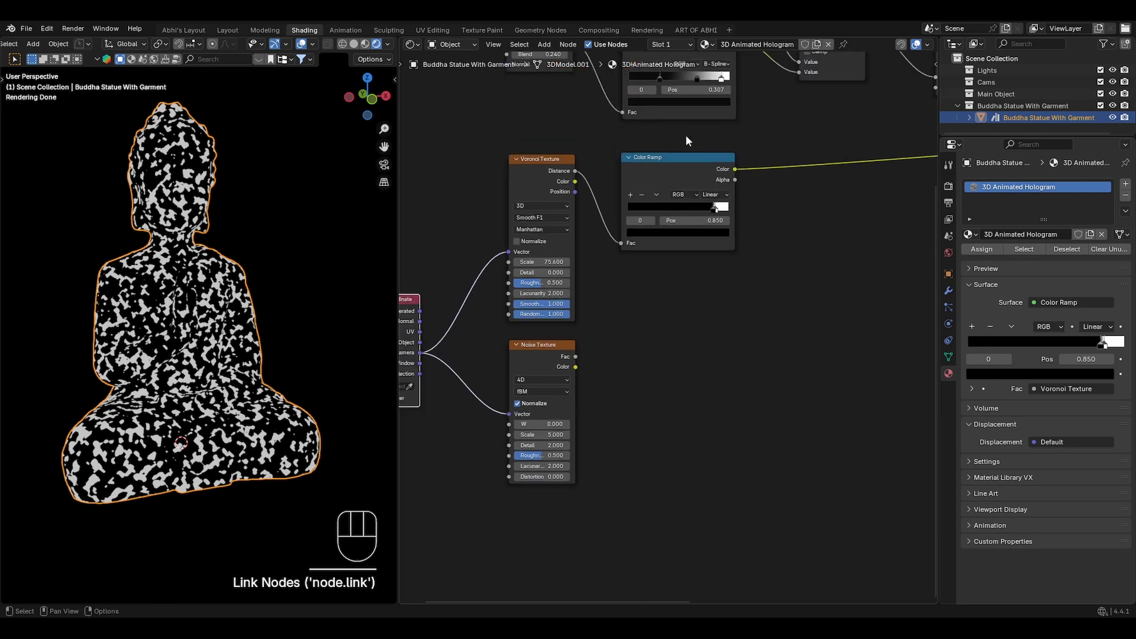
{"action": "scroll", "coordinate": [686, 135], "scroll_direction": "down", "scroll_amount": 2}
{"action": "left_click", "coordinate": [675, 78]}
{"action": "key", "text": "shift+d"}
{"action": "left_click", "coordinate": [674, 342]}
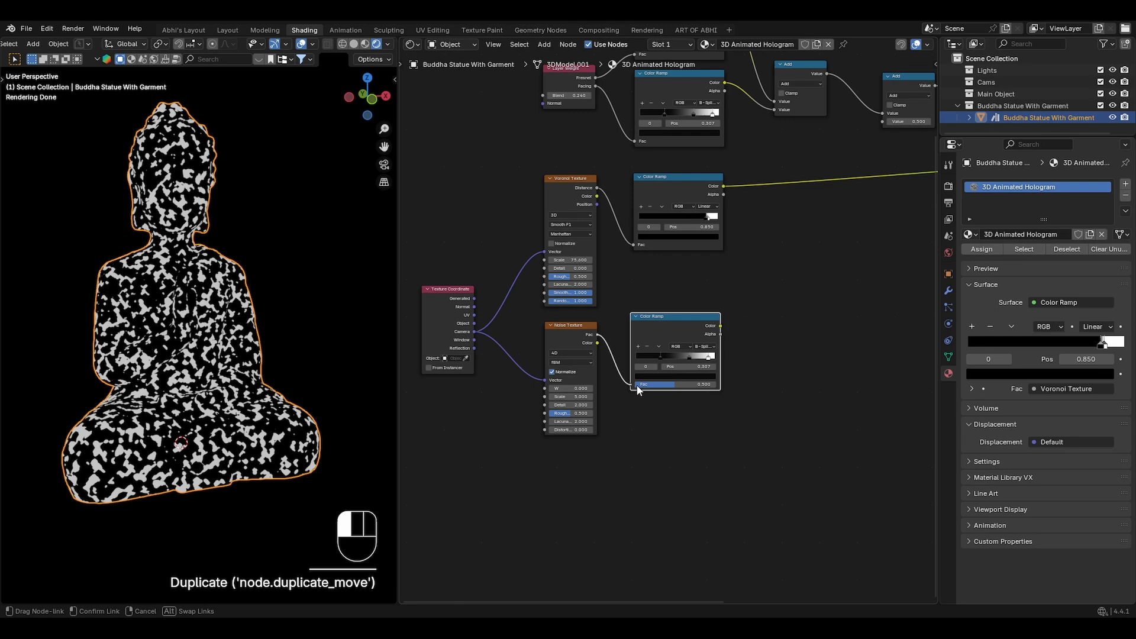
{"action": "left_click_drag", "start_coordinate": [599, 343], "coordinate": [639, 389]}
{"action": "scroll", "coordinate": [764, 347], "scroll_direction": "up", "scroll_amount": 3}
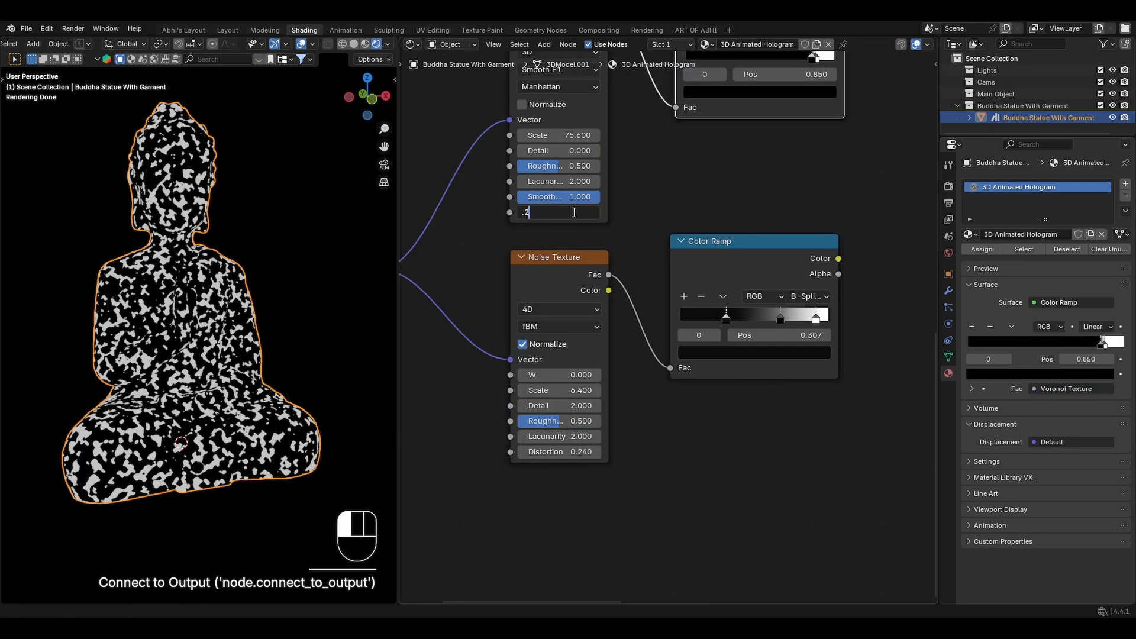
{"action": "type", "text": "40"}
- Set Voronoi Randomness to 0.240 and reshape the Voronoi and noise ramp stops into dots
{"action": "key", "text": "Return"}
{"action": "scroll", "coordinate": [570, 237], "scroll_direction": "up", "scroll_amount": 3}
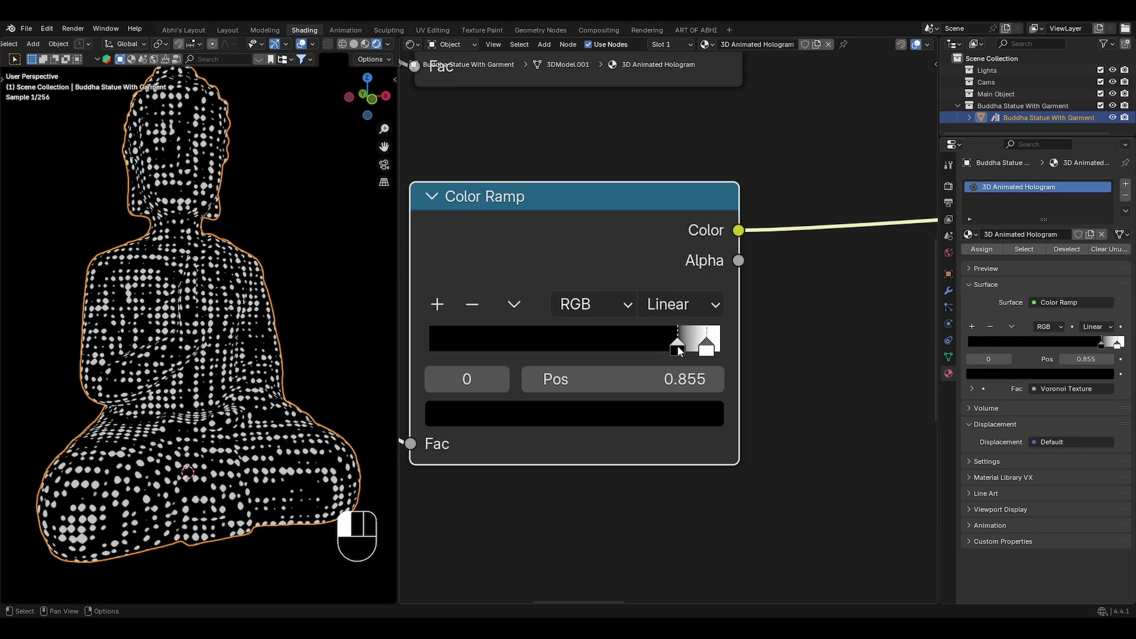
{"action": "left_click_drag", "start_coordinate": [675, 349], "coordinate": [678, 351]}
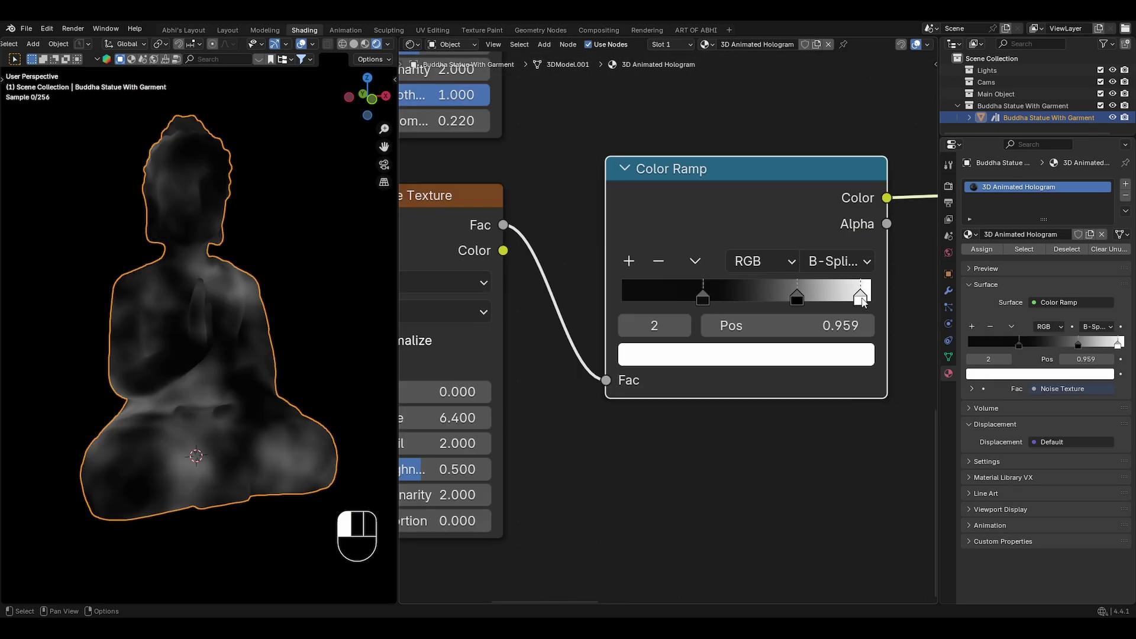
{"action": "mouse_move", "coordinate": [851, 297]}
{"action": "left_mouse_down"}
{"action": "mouse_move", "coordinate": [826, 298]}
{"action": "mouse_move", "coordinate": [840, 300]}
{"action": "left_mouse_up"}
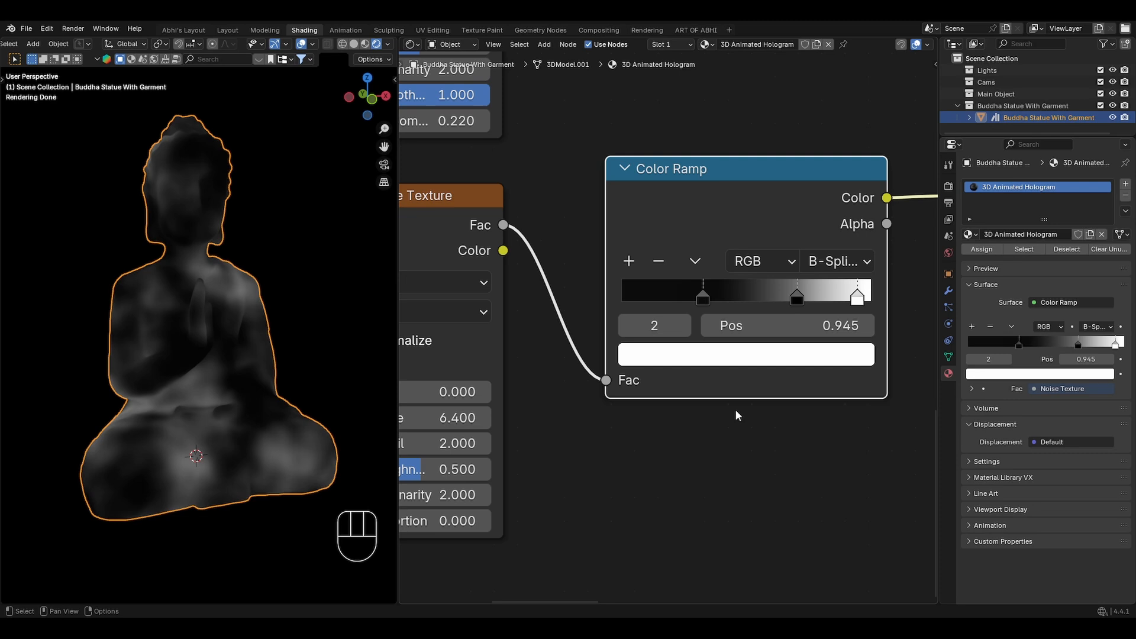
{"action": "scroll", "coordinate": [730, 413], "scroll_direction": "down", "scroll_amount": 3}
- Multiply the Voronoi and noise ramps together into the right Add node and reconnect the output
{"action": "left_click", "coordinate": [748, 216]}
{"action": "key", "text": "shift+d"}
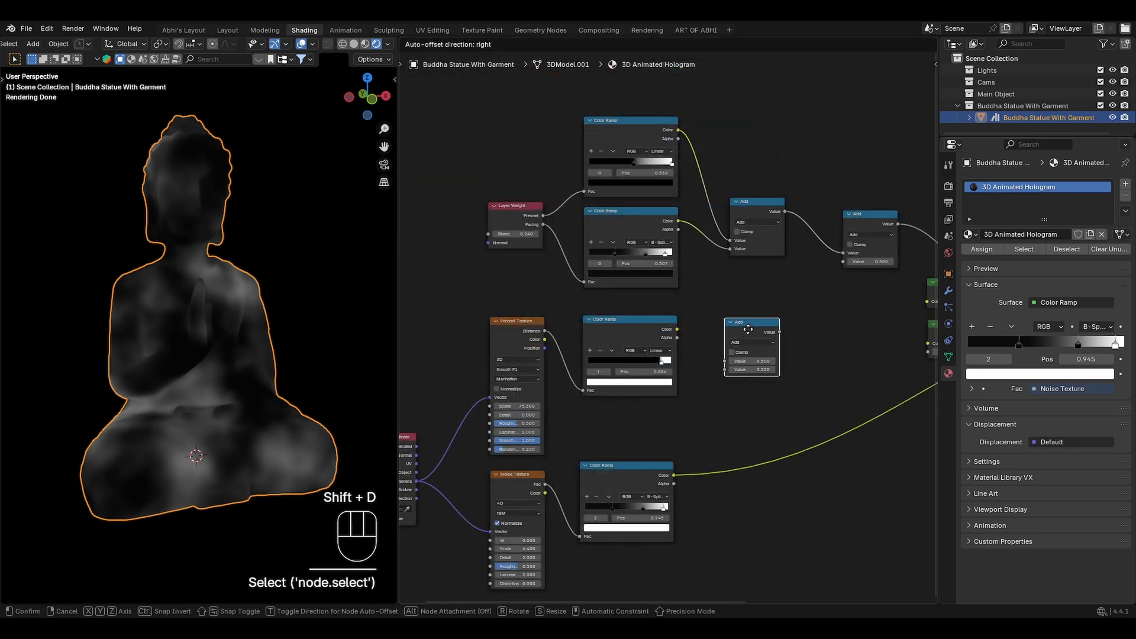
{"action": "left_click", "coordinate": [749, 331]}
{"action": "left_click", "coordinate": [791, 380]}
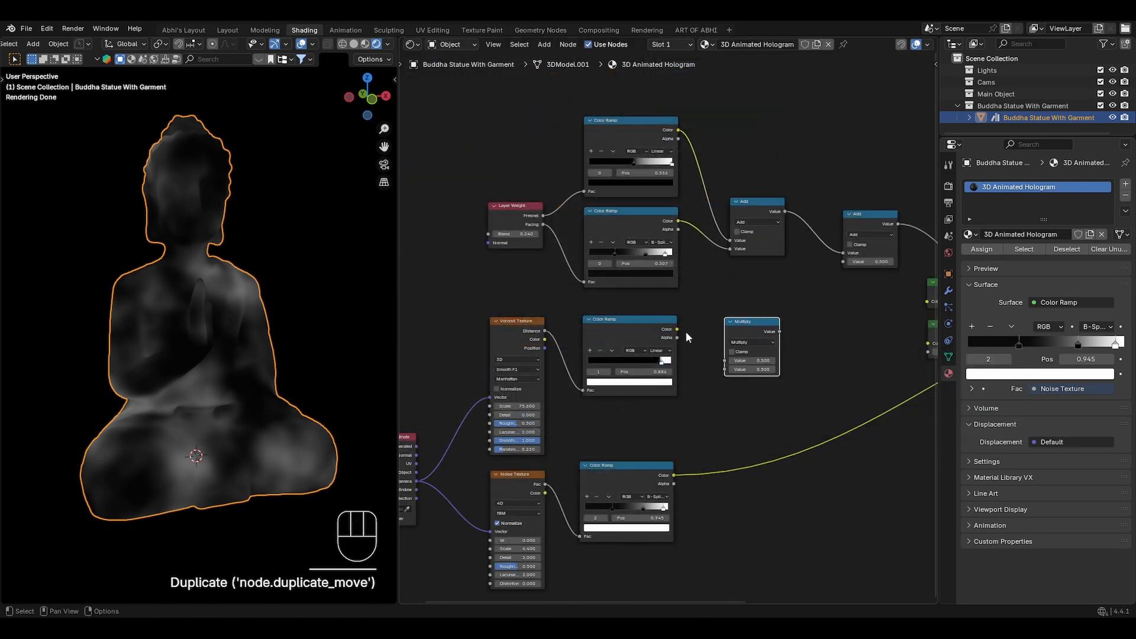
{"action": "left_click_drag", "start_coordinate": [797, 305], "coordinate": [843, 261]}
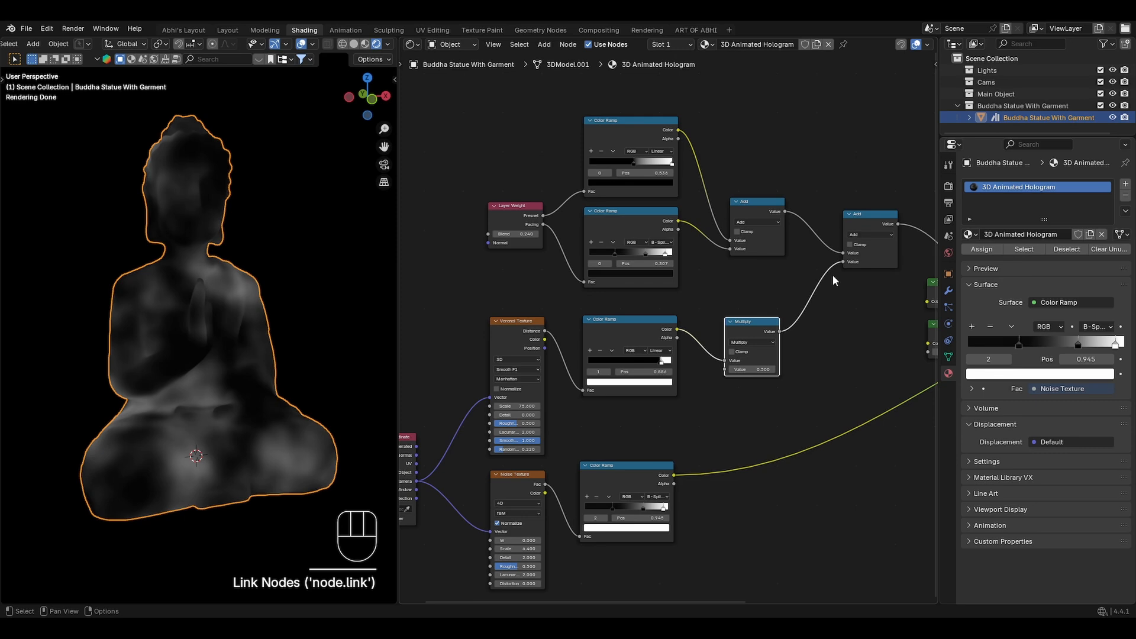
{"action": "middle_click_drag", "start_coordinate": [800, 338], "coordinate": [782, 287]}
{"action": "left_click_drag", "start_coordinate": [650, 438], "coordinate": [707, 320]}
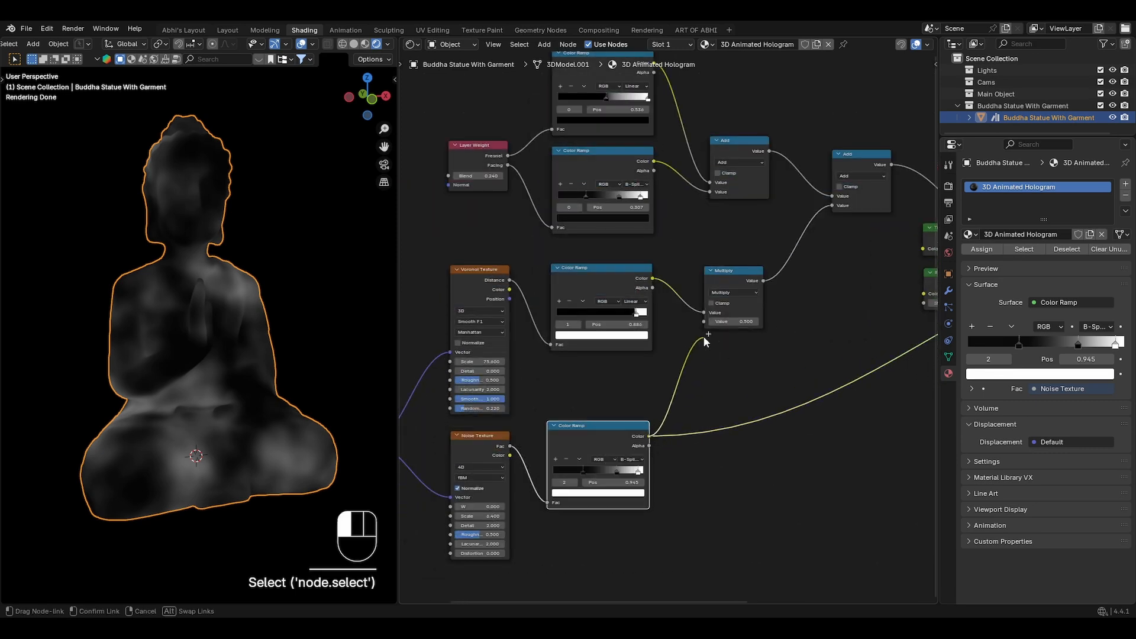
{"action": "right_click_drag", "start_coordinate": [738, 384], "coordinate": [754, 448], "text": "ctrl"}
{"action": "scroll", "coordinate": [755, 449], "scroll_direction": "down", "scroll_amount": 3}
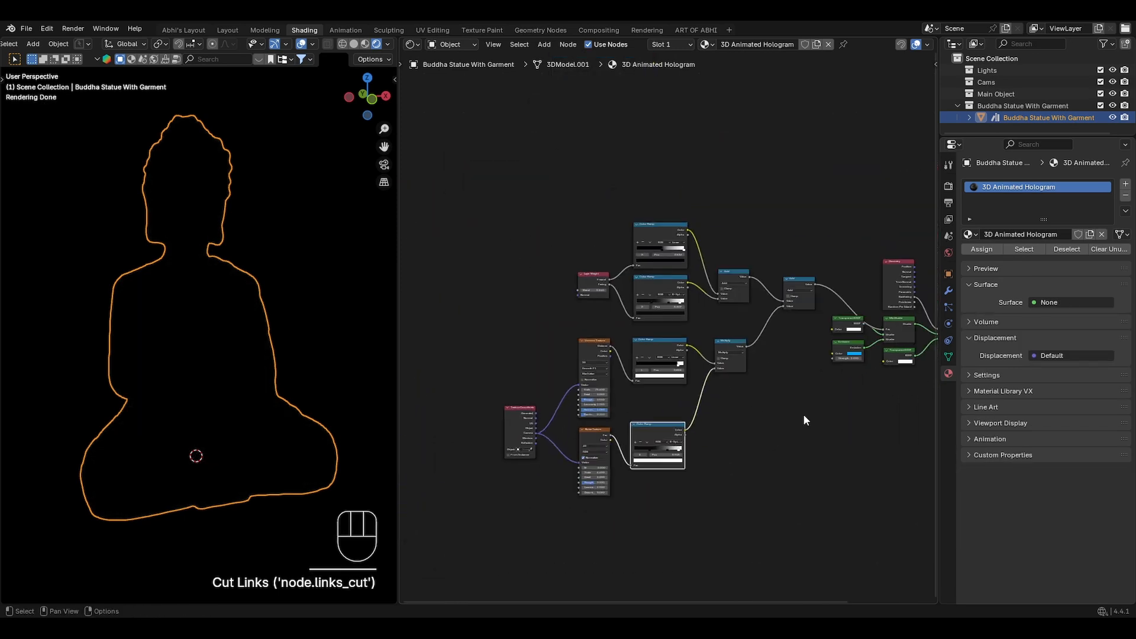
{"action": "middle_click_drag", "start_coordinate": [804, 415], "coordinate": [758, 343]}
{"action": "left_click_drag", "start_coordinate": [788, 307], "coordinate": [817, 310]}
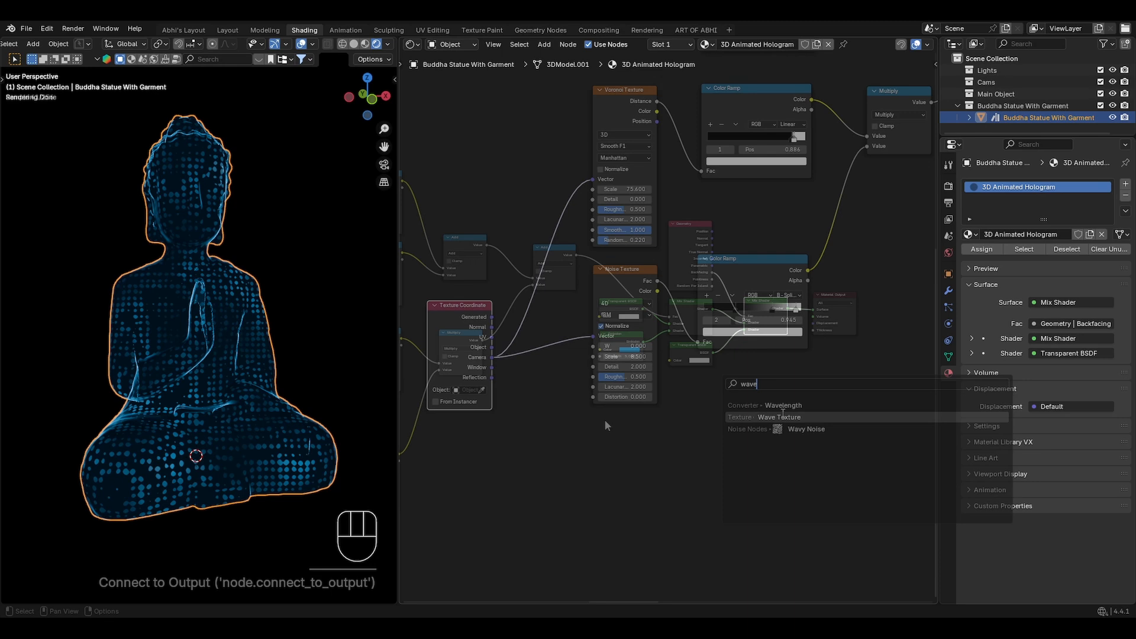
- Add a camera-mapped Wave Texture with bands running along the Y axis
{"action": "key", "text": "shift+a"}
{"action": "left_click", "coordinate": [622, 427]}
{"action": "left_click", "coordinate": [649, 449]}
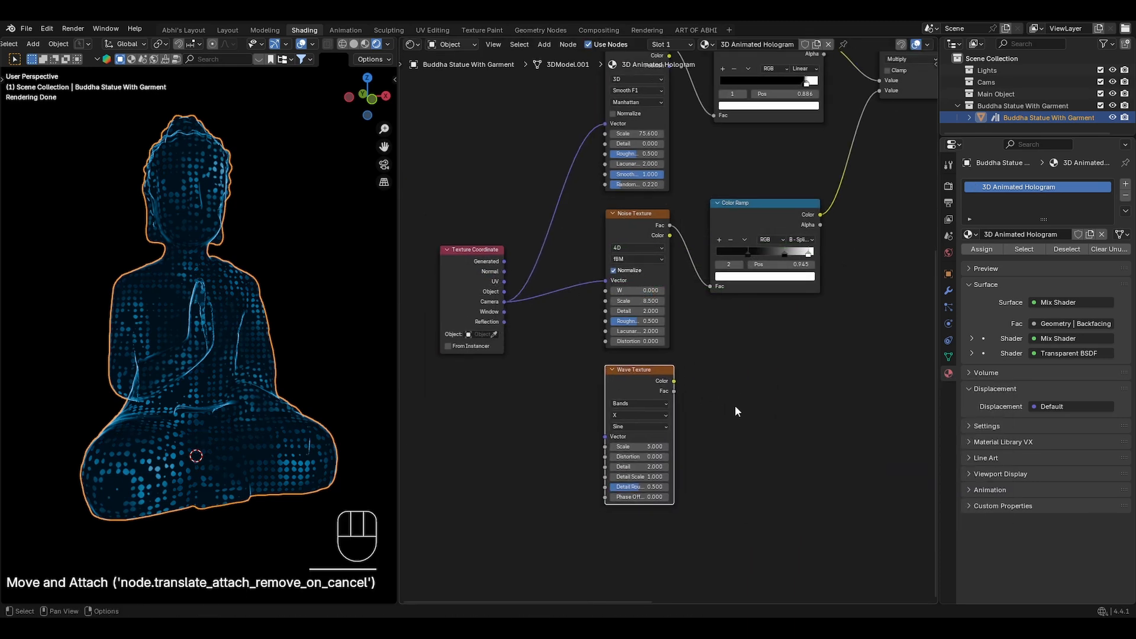
{"action": "scroll", "coordinate": [736, 405], "scroll_direction": "up", "scroll_amount": 2}
{"action": "mouse_move", "coordinate": [468, 283]}
{"action": "left_mouse_down"}
{"action": "mouse_move", "coordinate": [583, 461]}
{"action": "mouse_move", "coordinate": [584, 442]}
{"action": "left_mouse_up"}
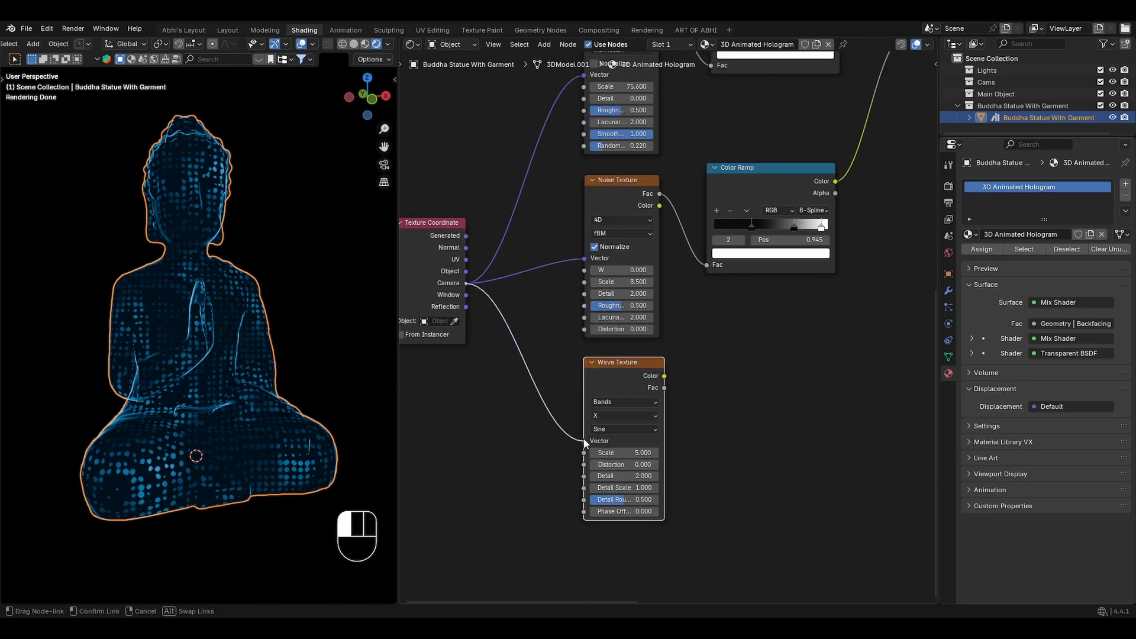
{"action": "left_click", "coordinate": [622, 428], "text": "ctrl+shift"}
{"action": "left_click", "coordinate": [624, 429]}
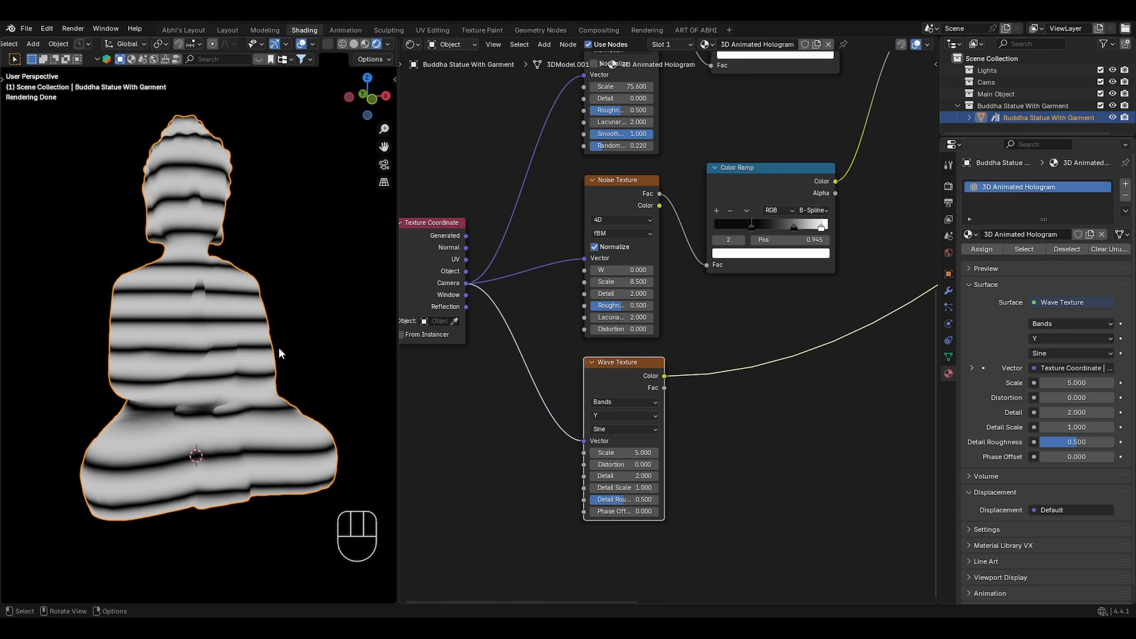
- Shape the wave stripes with a duplicated Color Ramp and blend them in through another Multiply node
{"action": "left_click", "coordinate": [786, 182]}
{"action": "key", "text": "shift+d"}
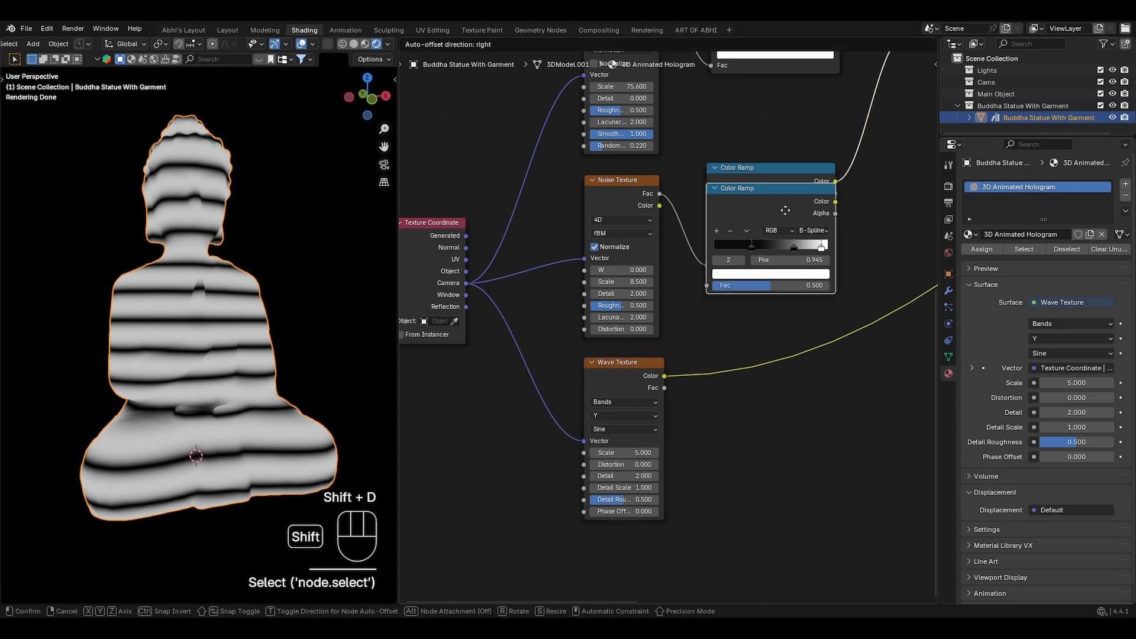
{"action": "left_click", "coordinate": [792, 344]}
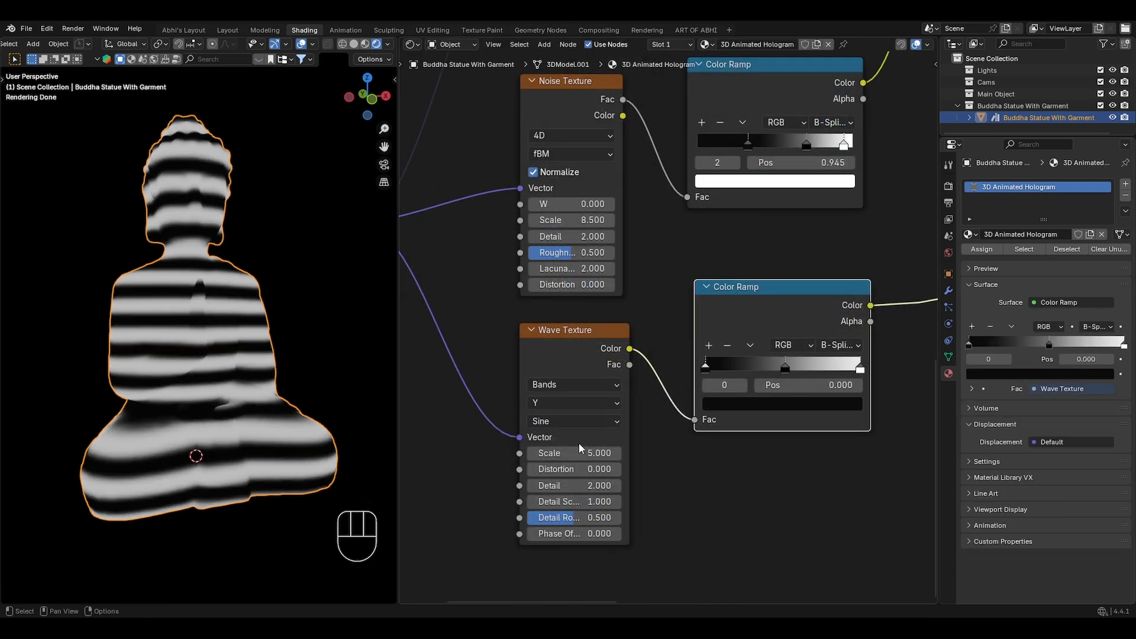
{"action": "left_click", "coordinate": [617, 206]}
{"action": "key", "text": "shift+d"}
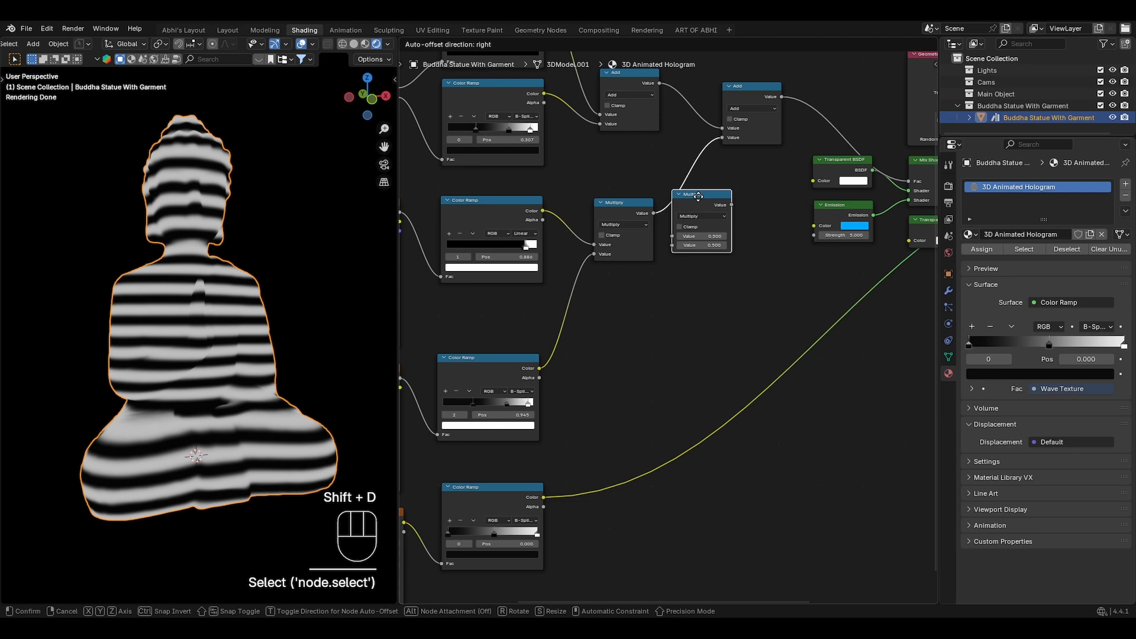
{"action": "left_click", "coordinate": [715, 261]}
{"action": "left_click_drag", "start_coordinate": [544, 498], "coordinate": [677, 255]}
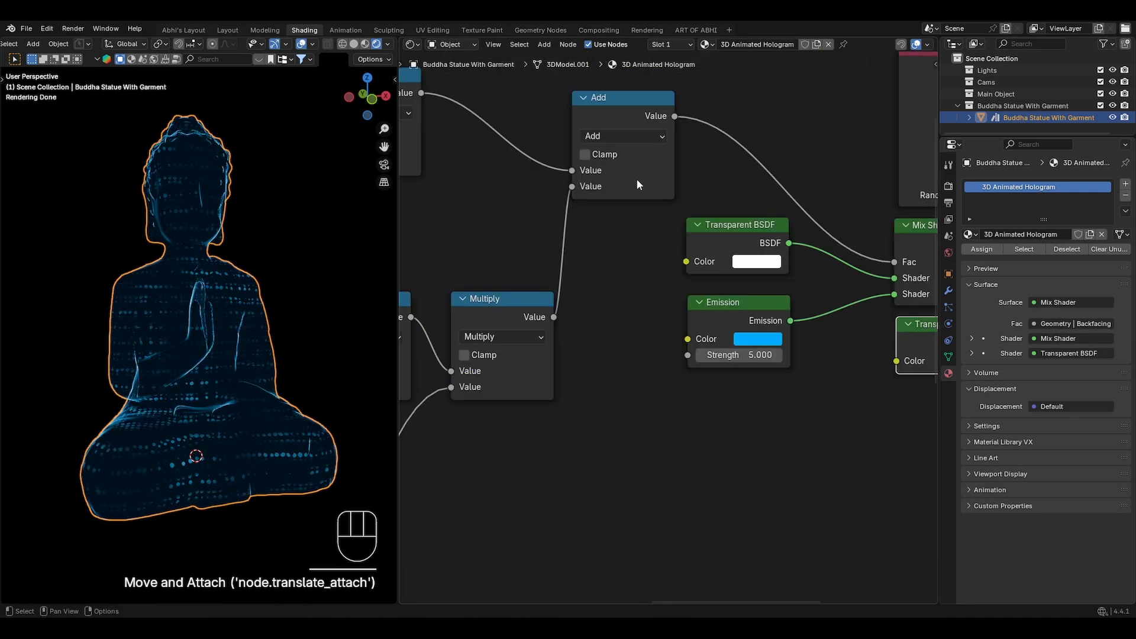
{"action": "left_click_drag", "start_coordinate": [636, 179], "coordinate": [674, 89]}
- Drive Emission Strength with a new Multiply node set to 1 and 26
{"action": "left_click", "coordinate": [550, 307]}
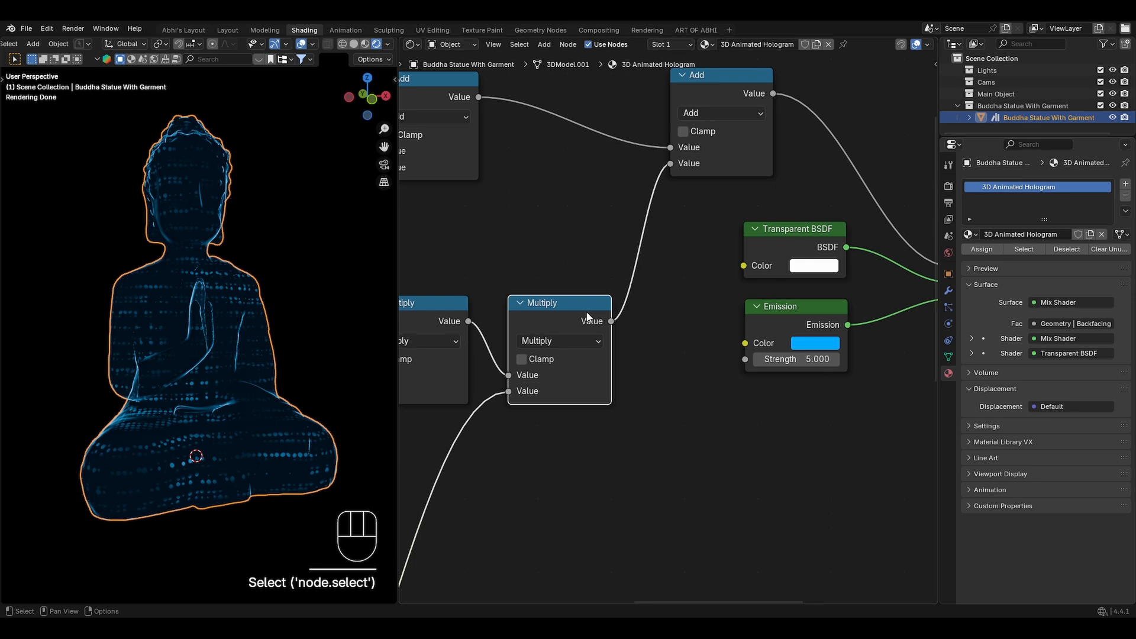
{"action": "key", "text": "shift+d"}
{"action": "left_click", "coordinate": [612, 355]}
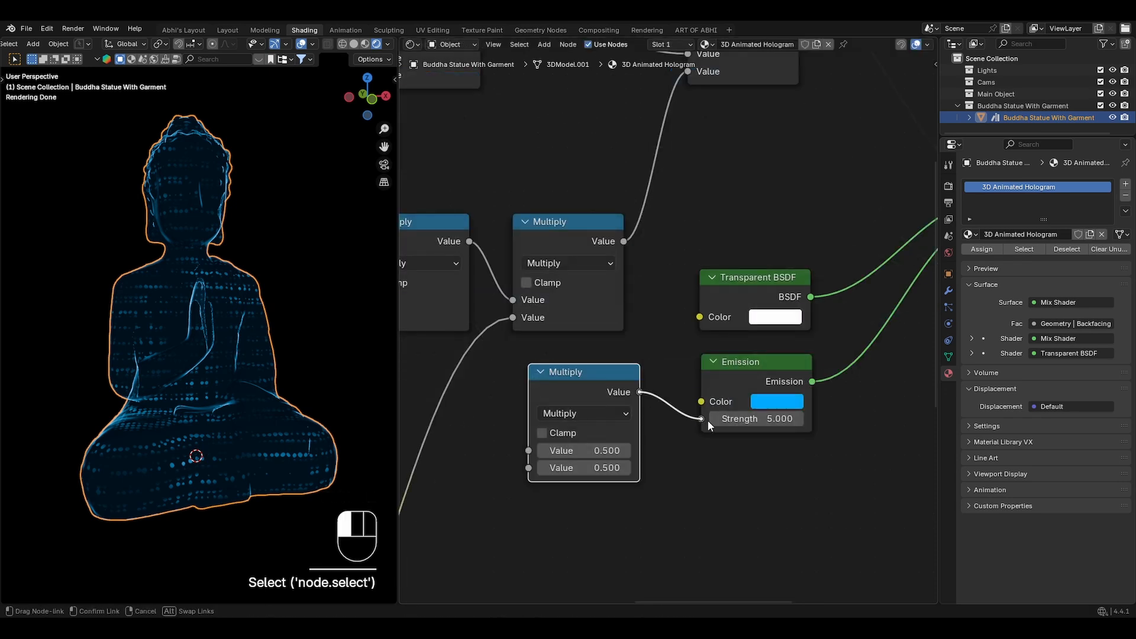
{"action": "left_click_drag", "start_coordinate": [639, 392], "coordinate": [702, 418]}
{"action": "double_click", "coordinate": [607, 445]}
{"action": "type", "text": "1"}
{"action": "key", "text": "Return"}
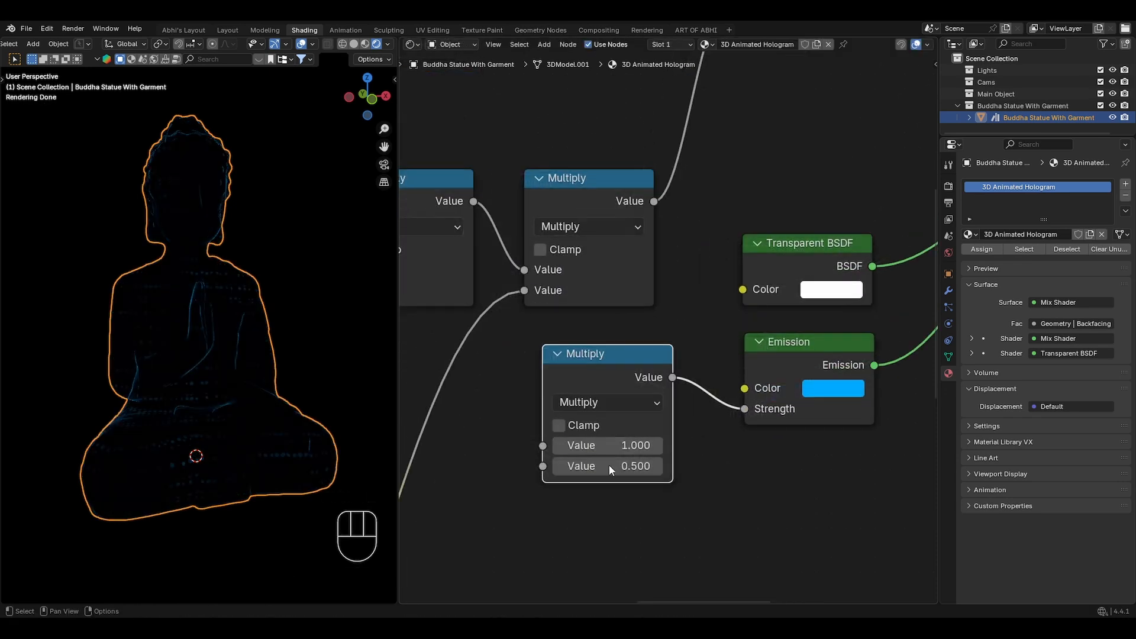
{"action": "type", "text": "26"}
{"action": "key", "text": "Return"}
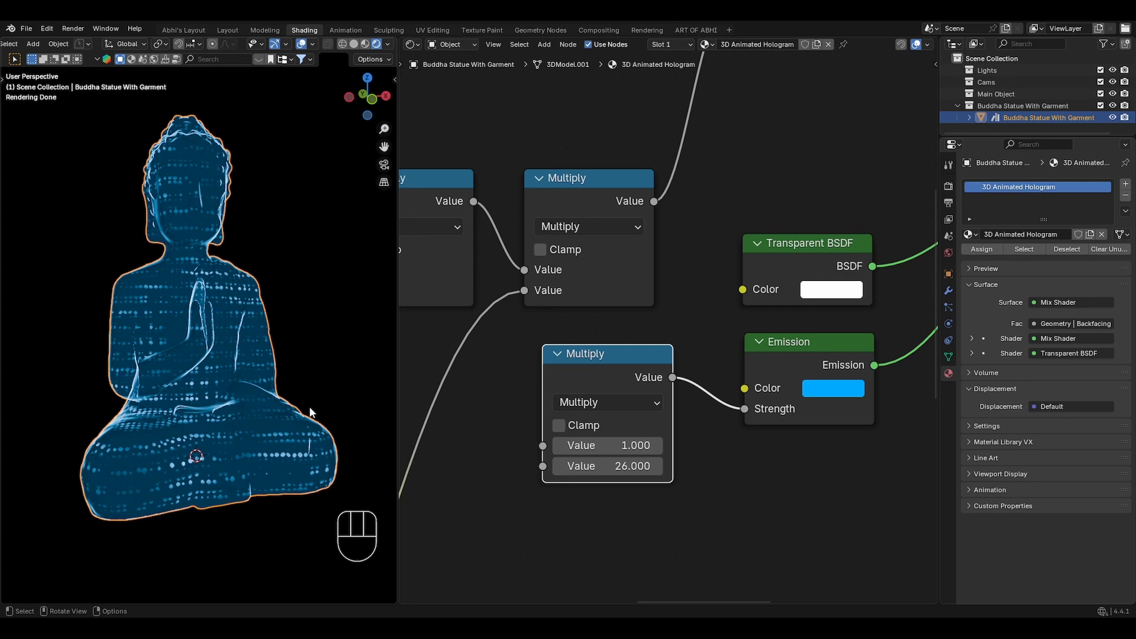
{"action": "mouse_move", "coordinate": [268, 359]}
{"action": "middle_mouse_down"}
{"action": "mouse_move", "coordinate": [8, 365]}
{"action": "mouse_move", "coordinate": [275, 364]}
{"action": "middle_mouse_up"}
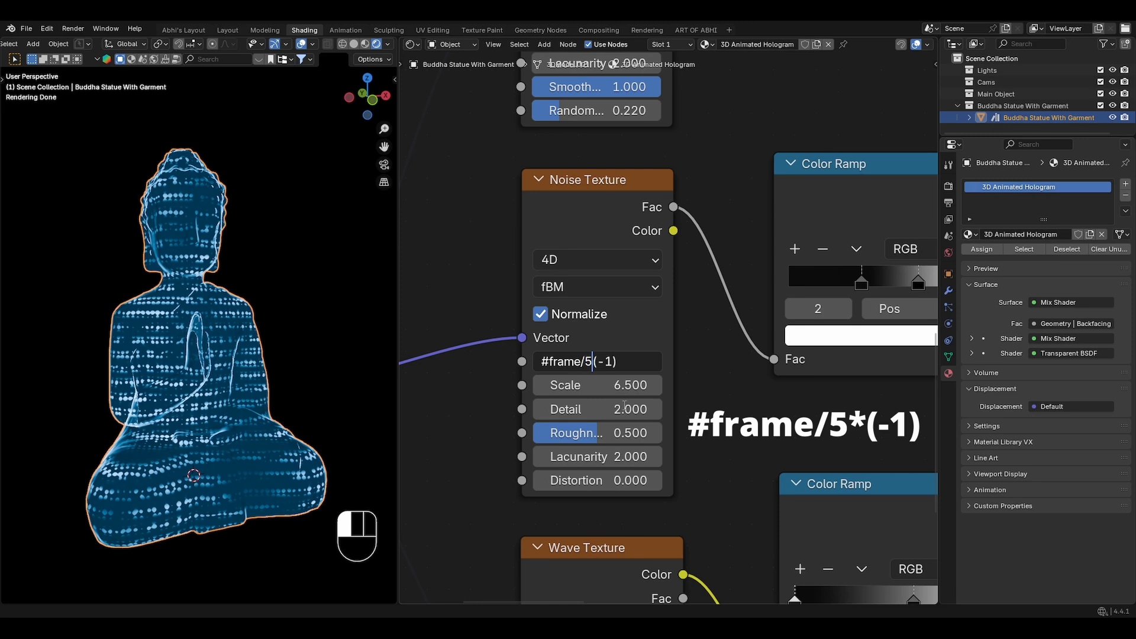
- Drive Noise W with #frame/5*(-1) and play the animation
{"action": "key", "text": "Return"}
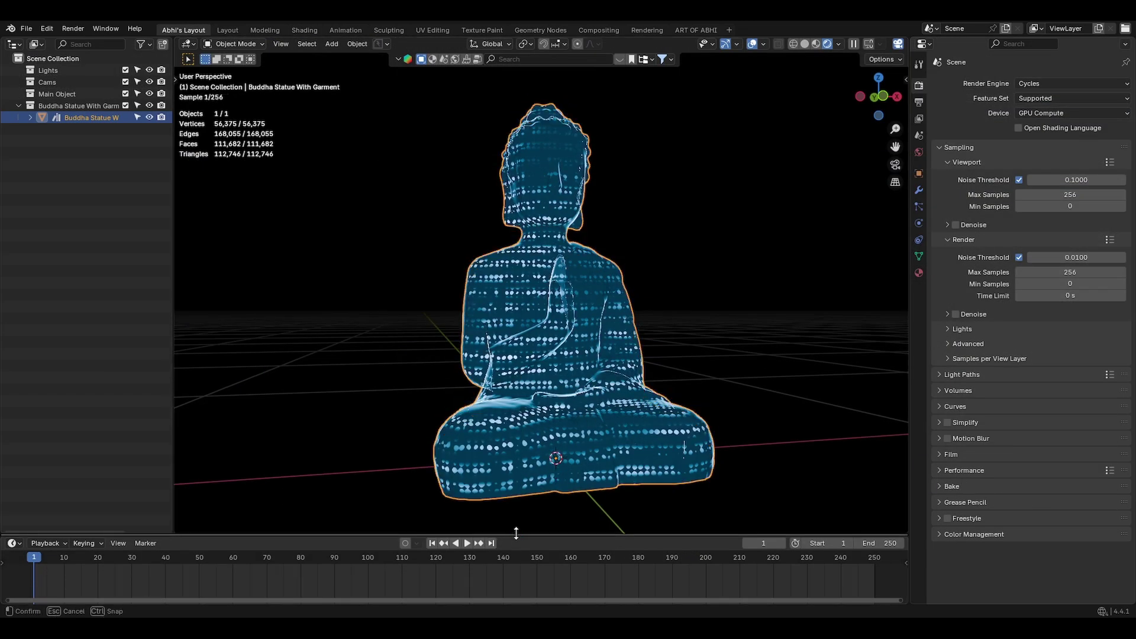
{"action": "left_click_drag", "start_coordinate": [519, 562], "coordinate": [437, 536]}
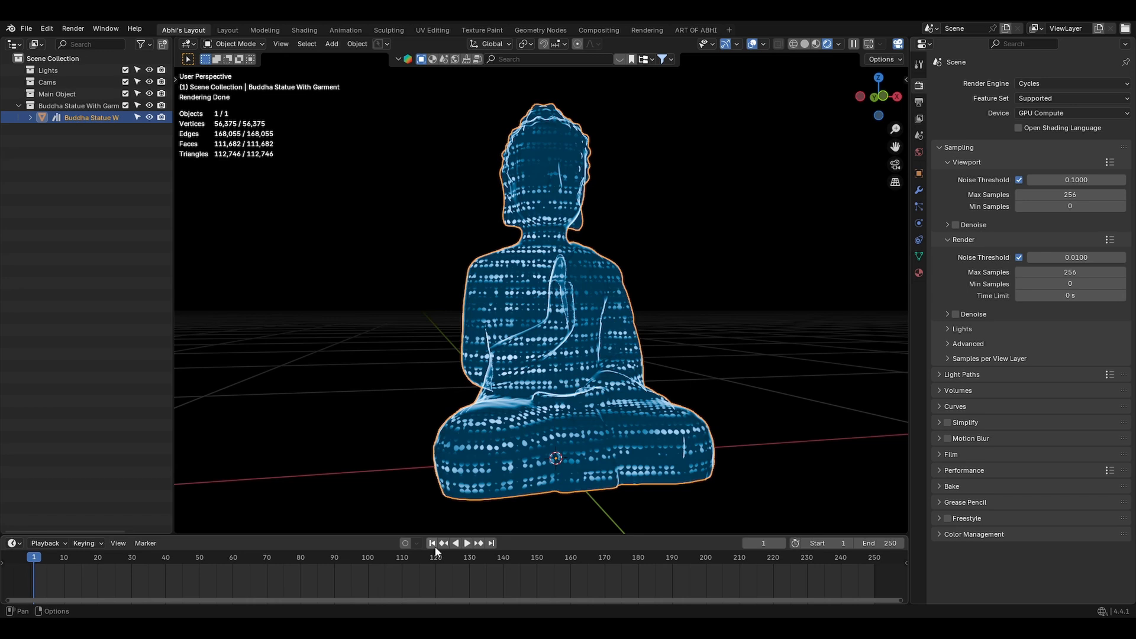
{"action": "left_click", "coordinate": [467, 543]}
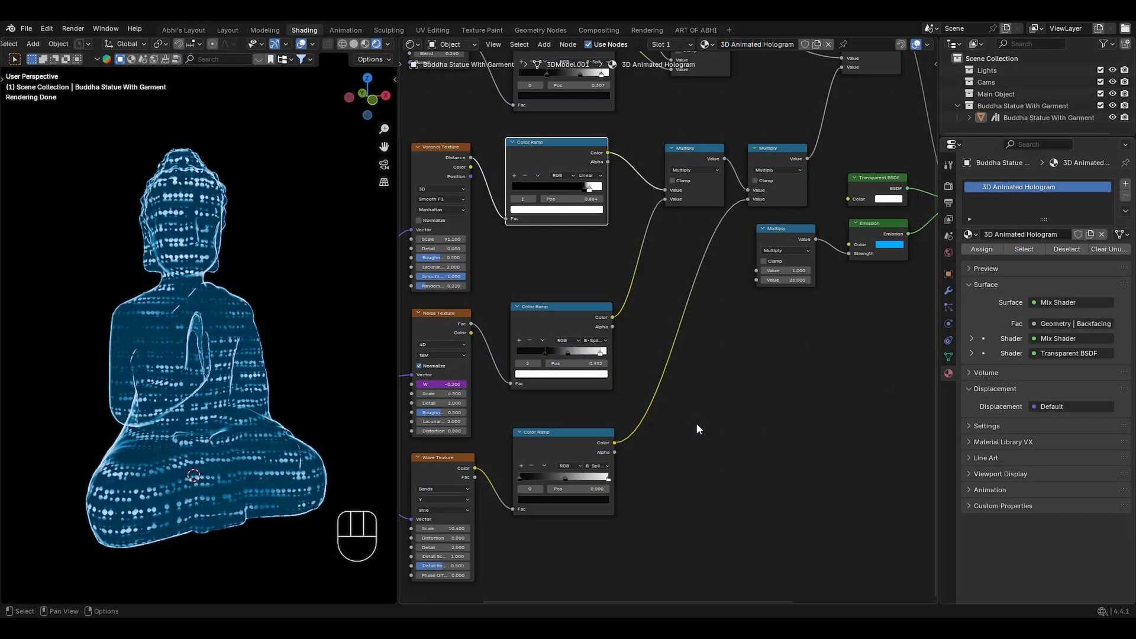
- Drive the Wave phase offset with frame*0.1 and play to watch the stripes move
{"action": "mouse_move", "coordinate": [696, 423]}
{"action": "middle_mouse_down"}
{"action": "mouse_move", "coordinate": [697, 463]}
{"action": "mouse_move", "coordinate": [743, 496]}
{"action": "middle_mouse_up"}
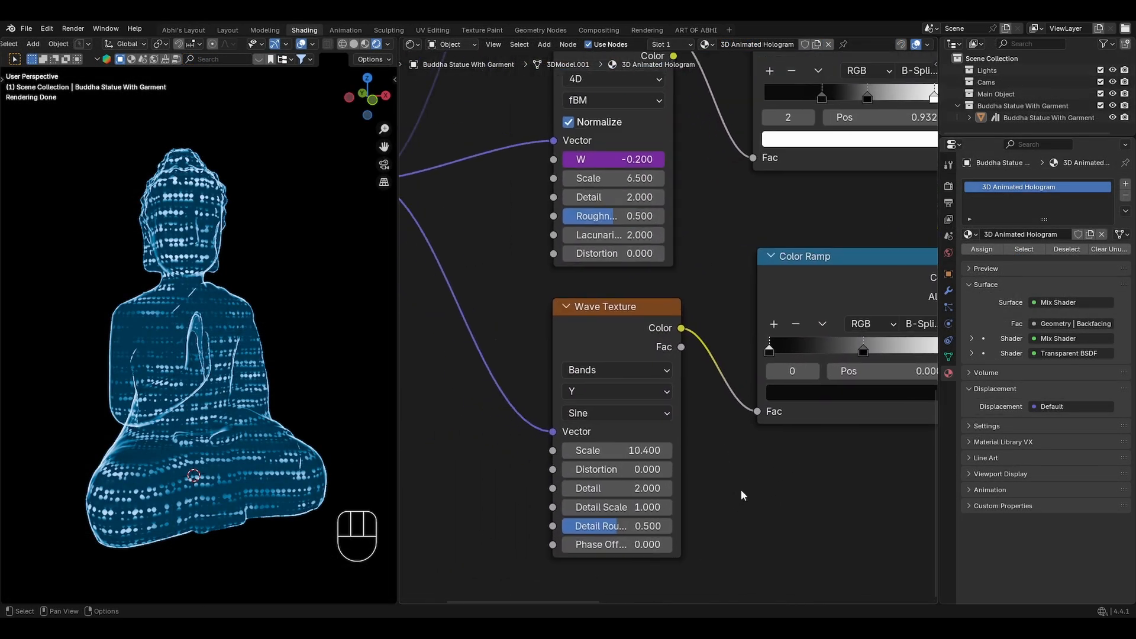
{"action": "left_click", "coordinate": [626, 450]}
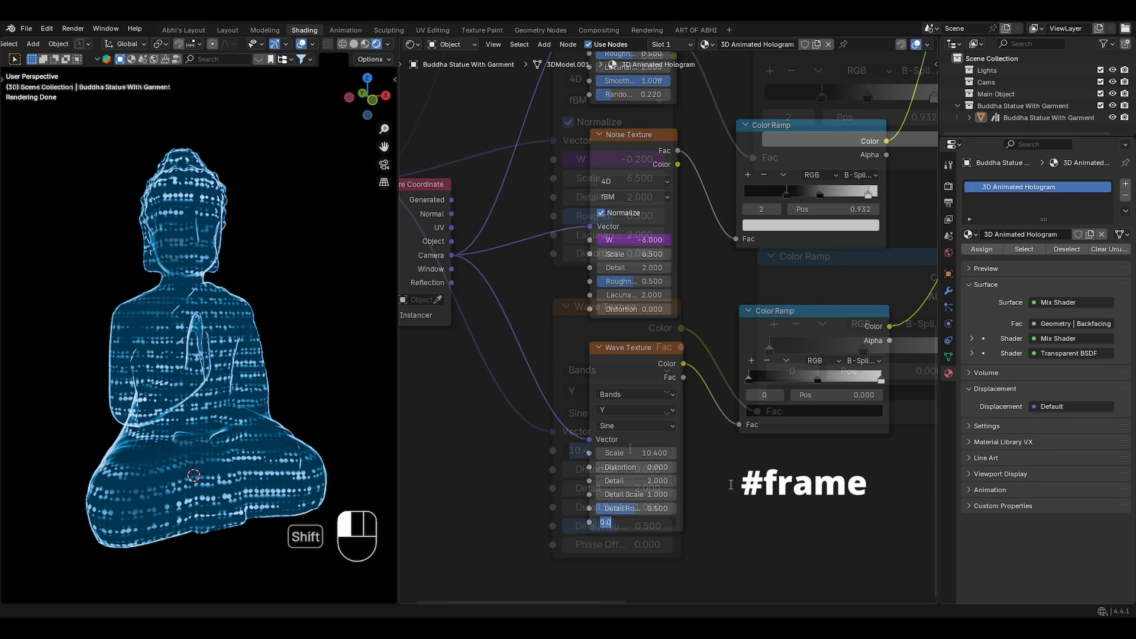
{"action": "type", "text": "*0.1"}
{"action": "key", "text": "Return"}
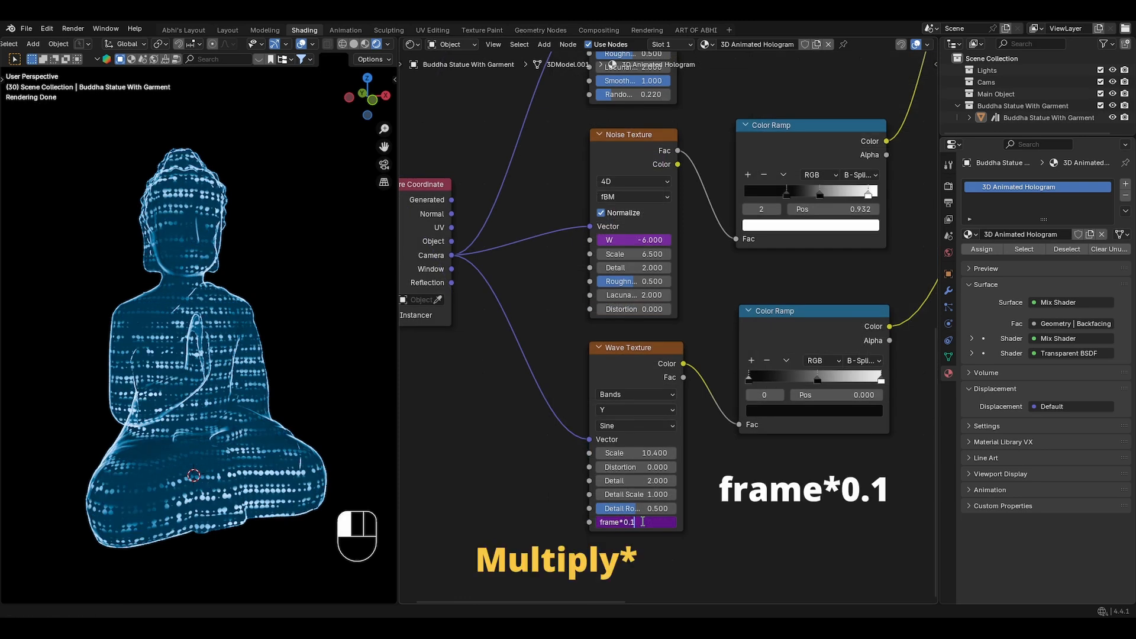
{"action": "key", "text": "Return"}
{"action": "key", "text": "space"}
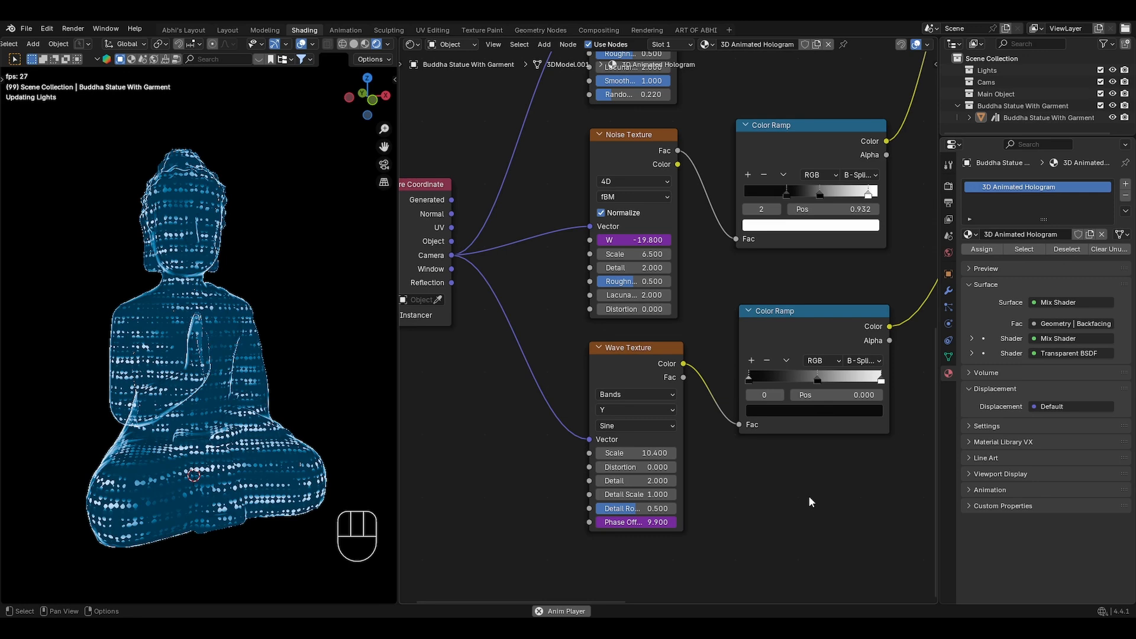
- Shift the glow hue, keyframe the Multiply value and show its curve in the Graph Editor
{"action": "left_click", "coordinate": [608, 434]}
{"action": "mouse_move", "coordinate": [622, 213]}
{"action": "left_mouse_down"}
{"action": "mouse_move", "coordinate": [590, 241]}
{"action": "mouse_move", "coordinate": [613, 206]}
{"action": "left_mouse_up"}
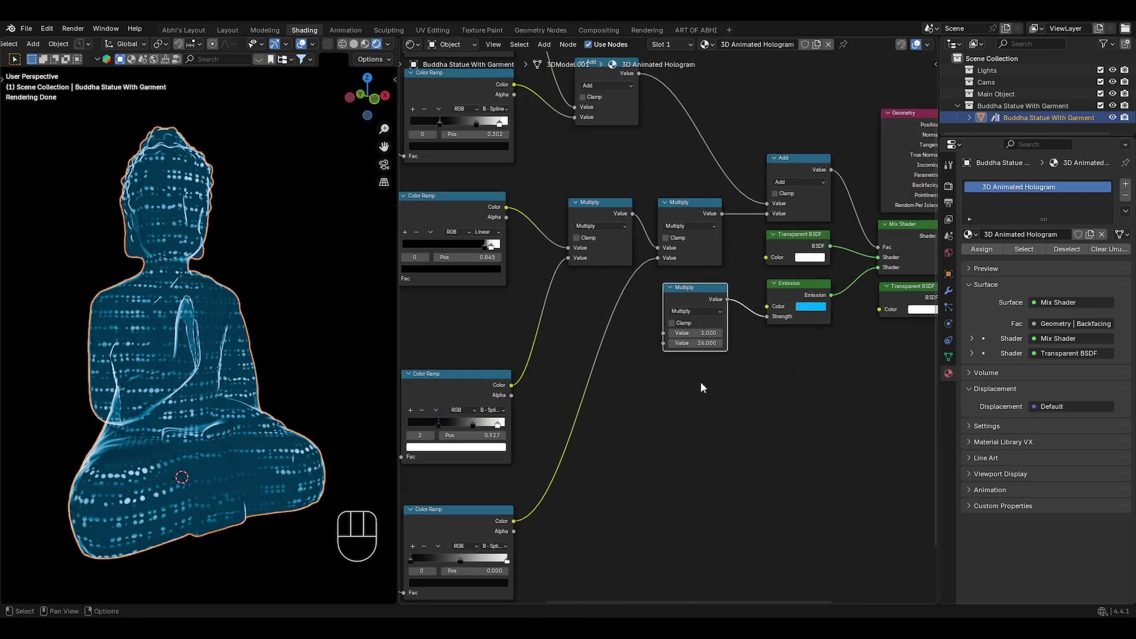
{"action": "scroll", "coordinate": [701, 380], "scroll_direction": "up", "scroll_amount": 4}
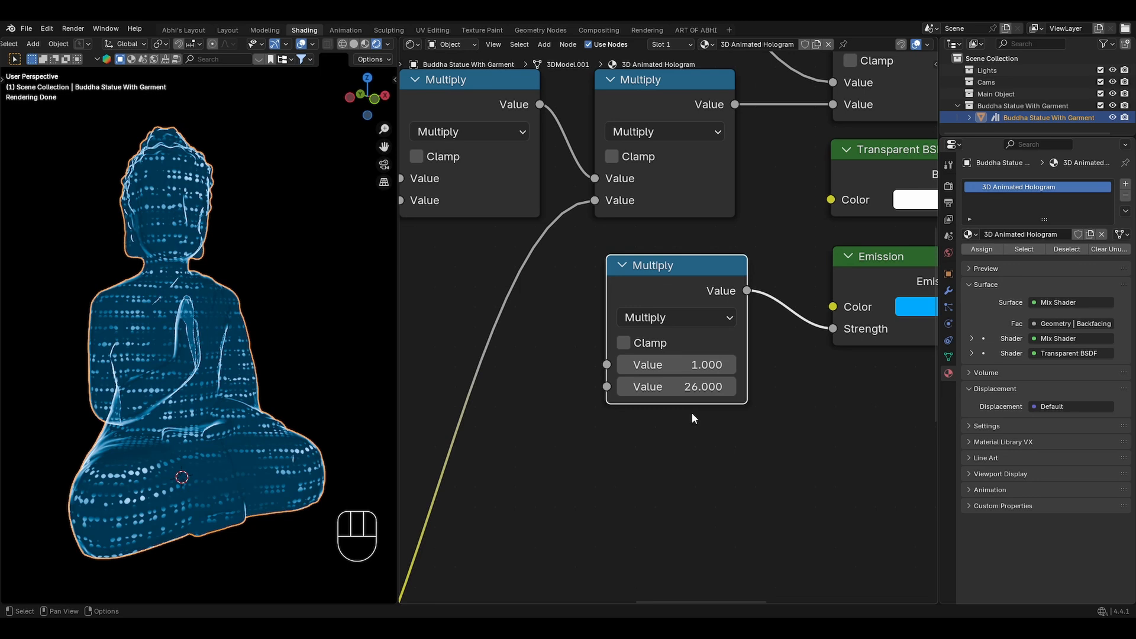
{"action": "key", "text": "i"}
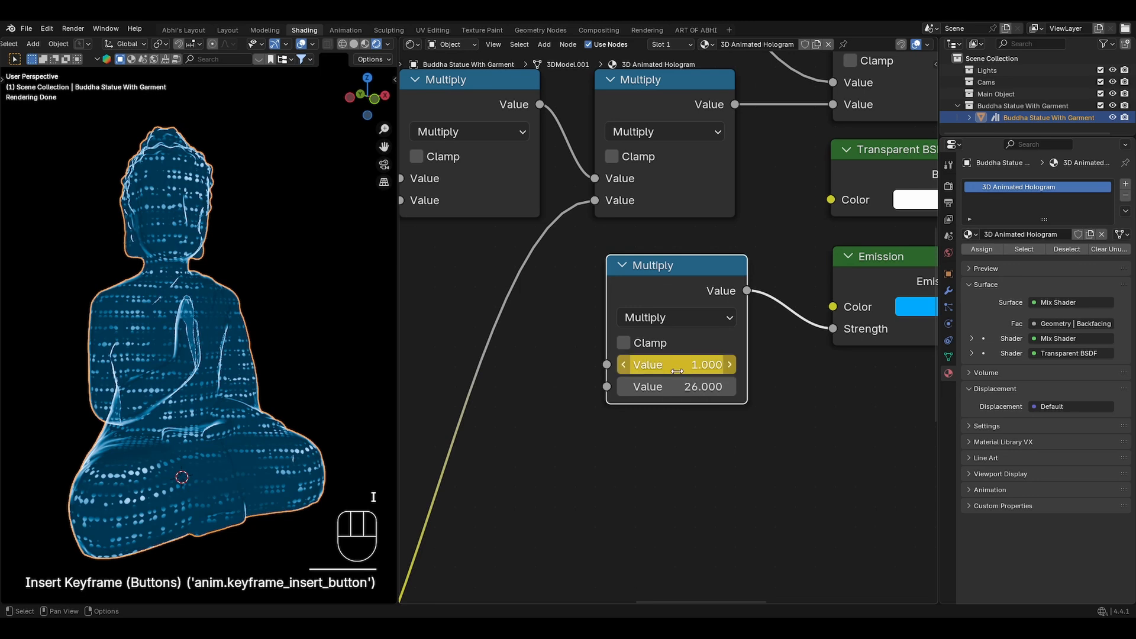
{"action": "left_click", "coordinate": [346, 30]}
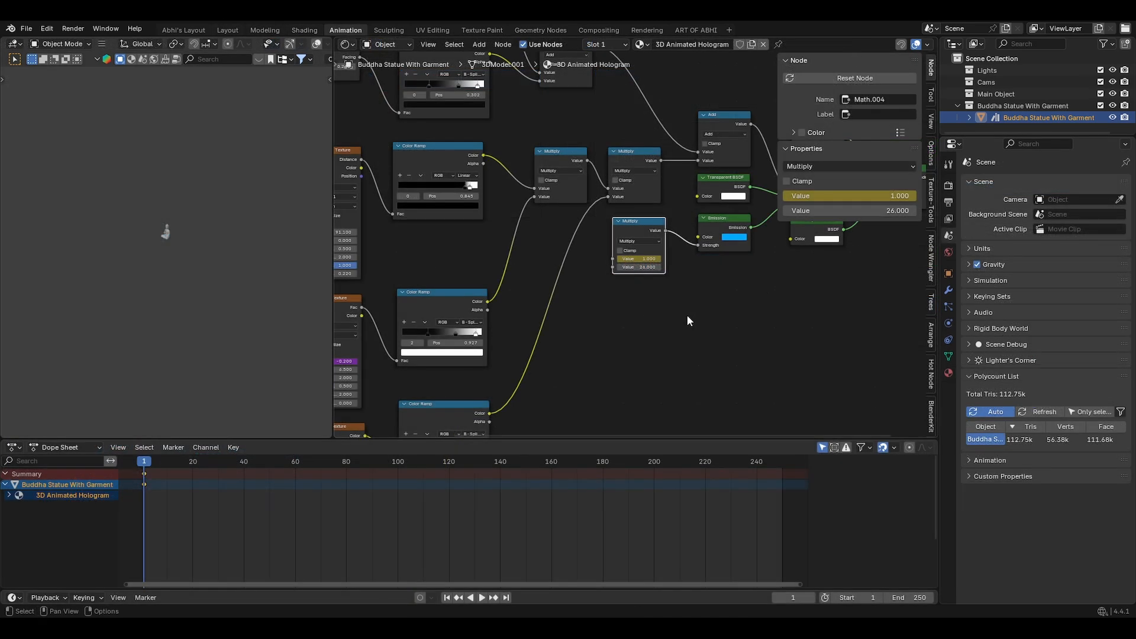
{"action": "scroll", "coordinate": [688, 316], "scroll_direction": "down", "scroll_amount": 4}
{"action": "left_click", "coordinate": [349, 45]}
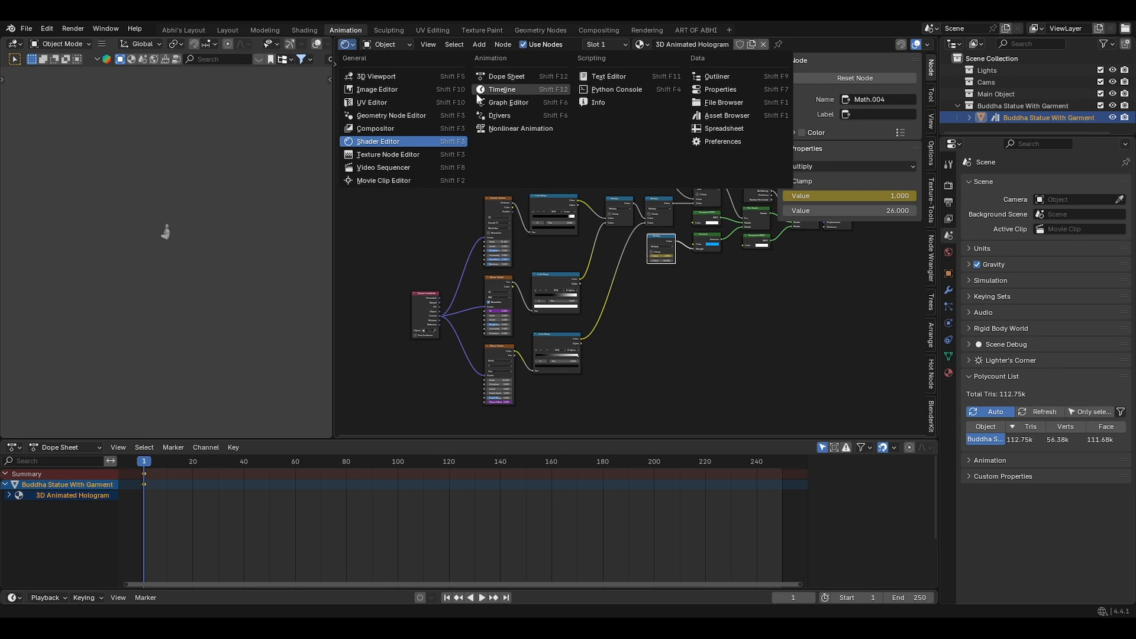
{"action": "left_click", "coordinate": [521, 100]}
{"action": "left_click", "coordinate": [347, 92]}
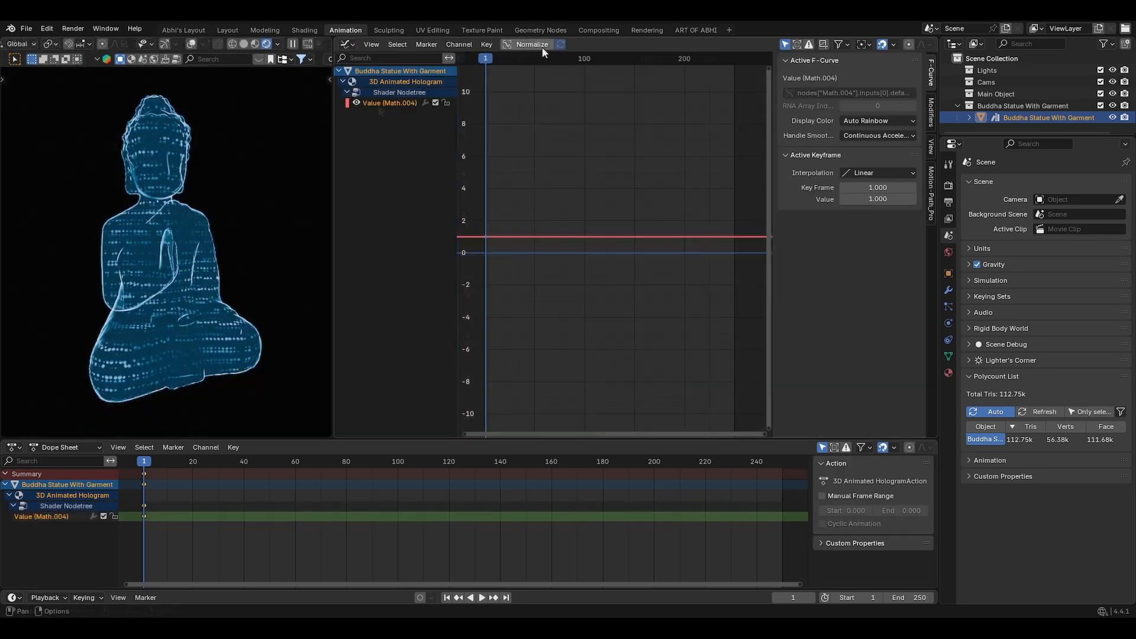
- Add Sine and Noise curve modifiers with Noise blend Add and Sine amplitude 0.4
{"action": "left_click", "coordinate": [931, 114]}
{"action": "left_click", "coordinate": [835, 61]}
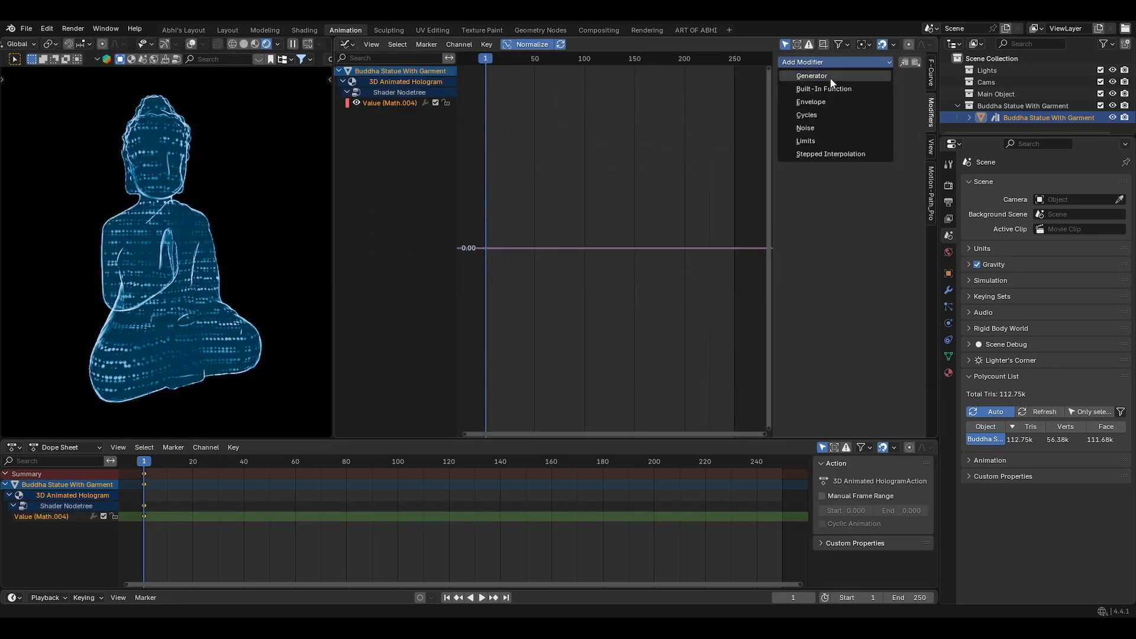
{"action": "left_click", "coordinate": [833, 90]}
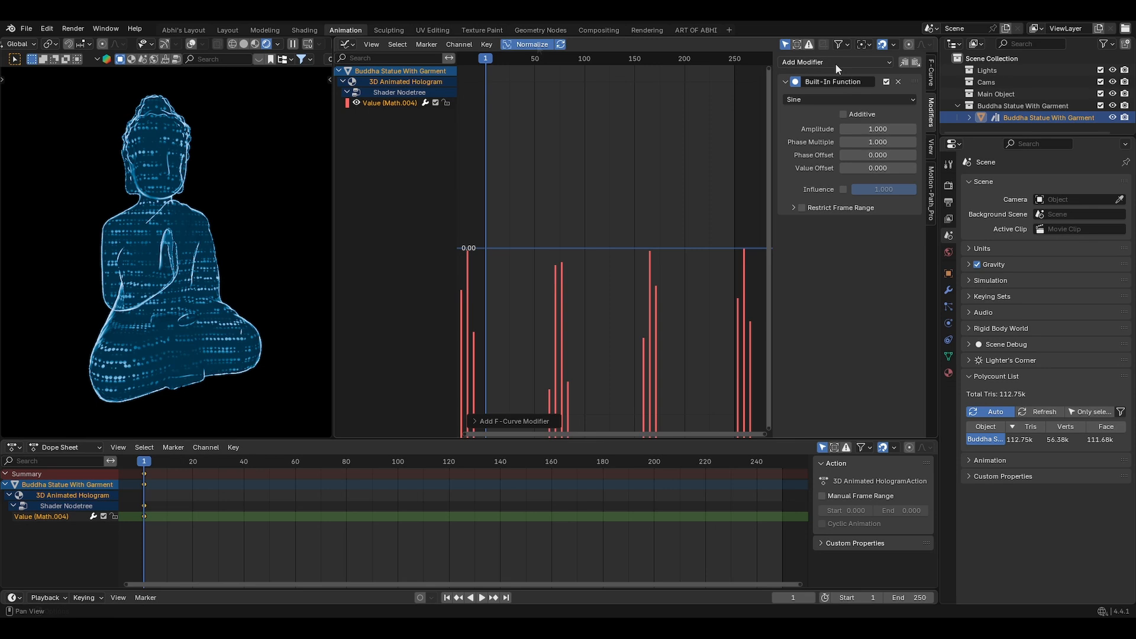
{"action": "left_click", "coordinate": [836, 63]}
{"action": "left_click", "coordinate": [829, 127]}
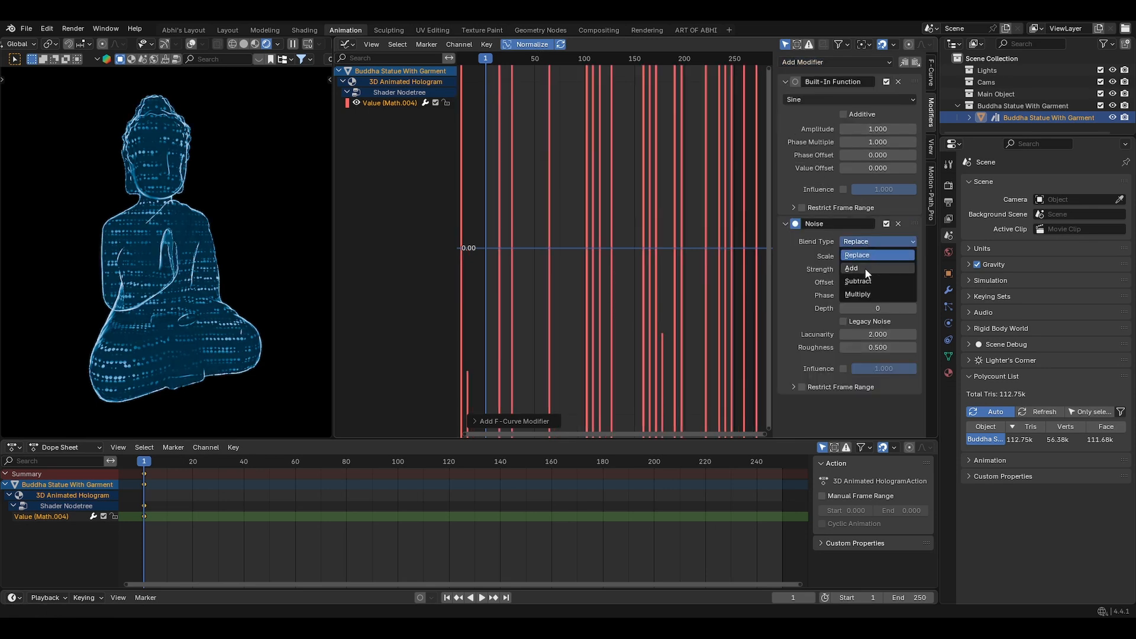
{"action": "left_click", "coordinate": [865, 268]}
{"action": "left_click_drag", "start_coordinate": [888, 129], "coordinate": [853, 129]}
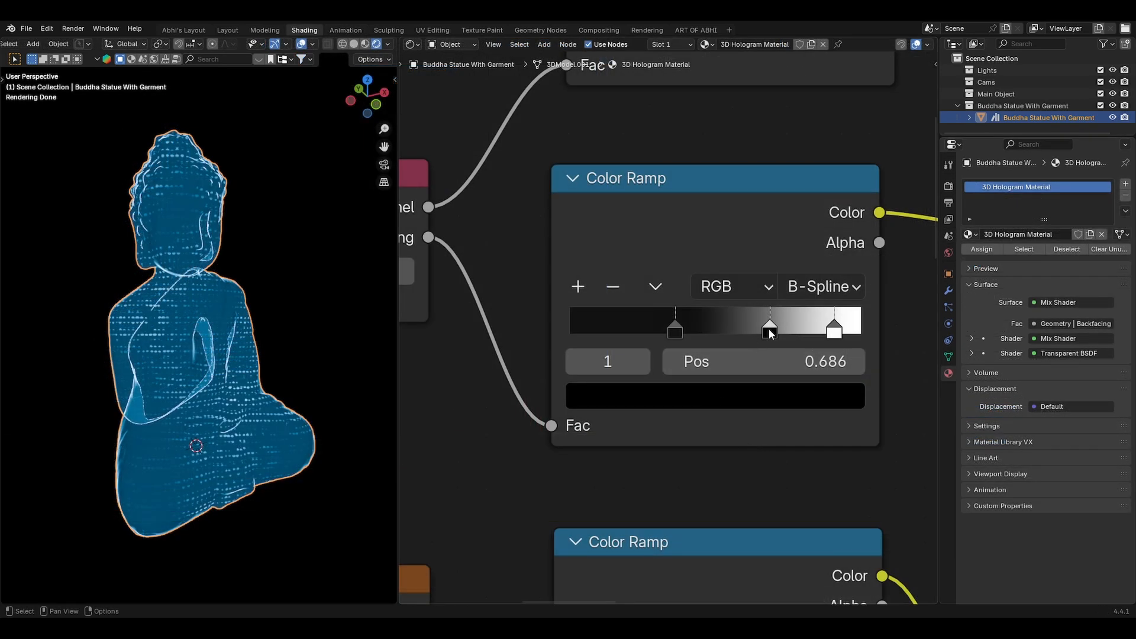
- Reposition the Color Ramp stops to sharpen the dotted pattern and review the statue
{"action": "left_click_drag", "start_coordinate": [673, 330], "coordinate": [771, 330]}
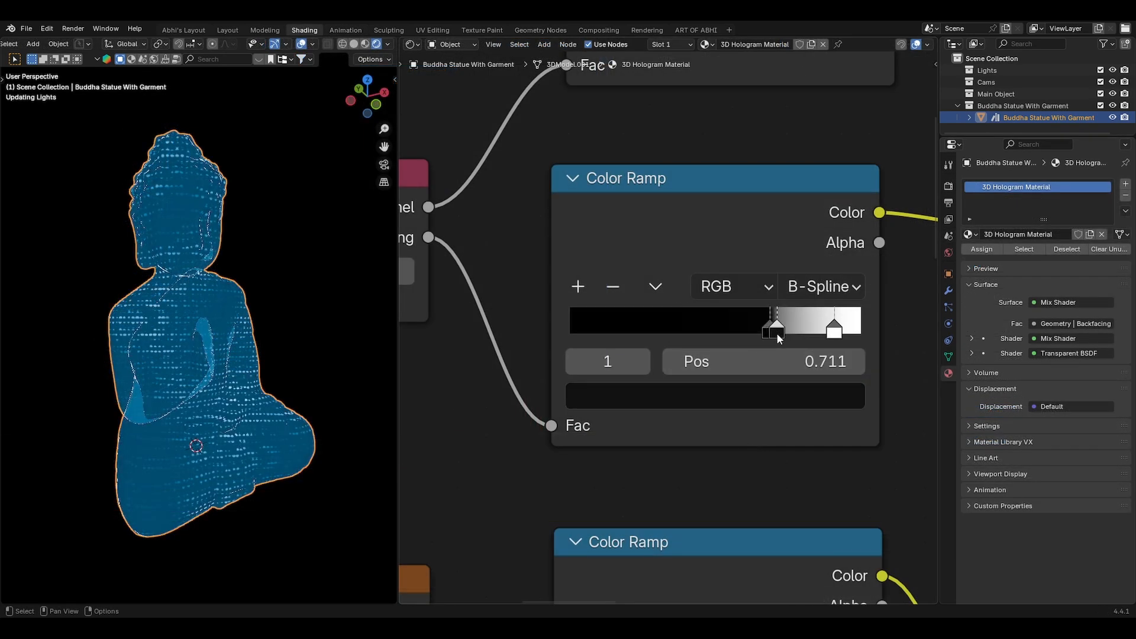
{"action": "left_click_drag", "start_coordinate": [700, 331], "coordinate": [657, 330]}
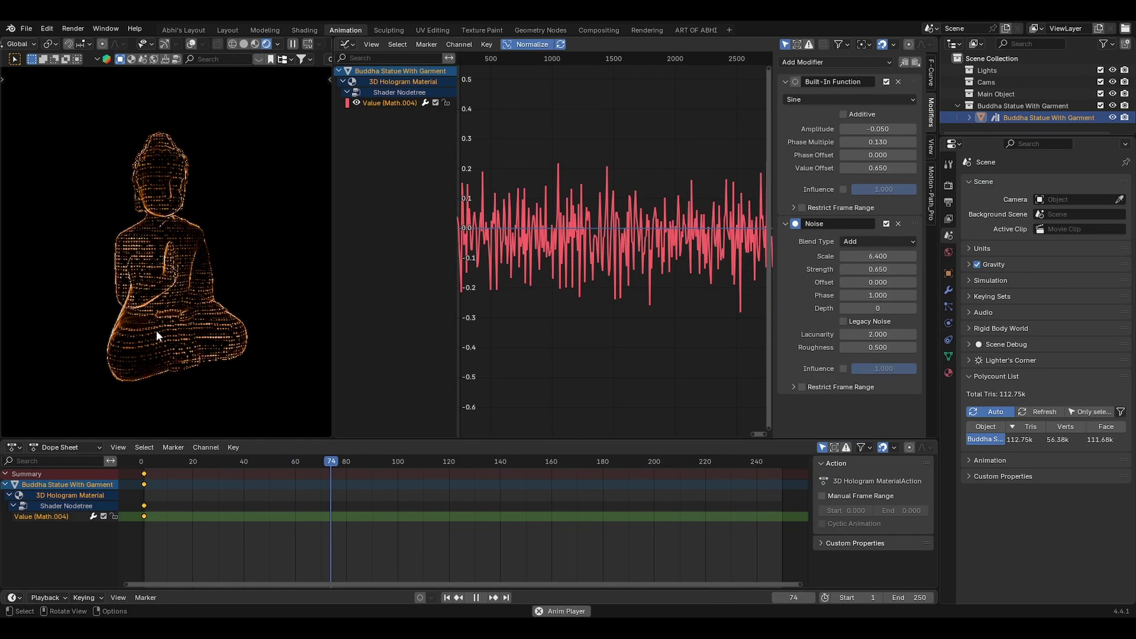
{"action": "mouse_move", "coordinate": [156, 331]}
{"action": "middle_mouse_down"}
{"action": "mouse_move", "coordinate": [116, 336]}
{"action": "mouse_move", "coordinate": [194, 337]}
{"action": "middle_mouse_up"}
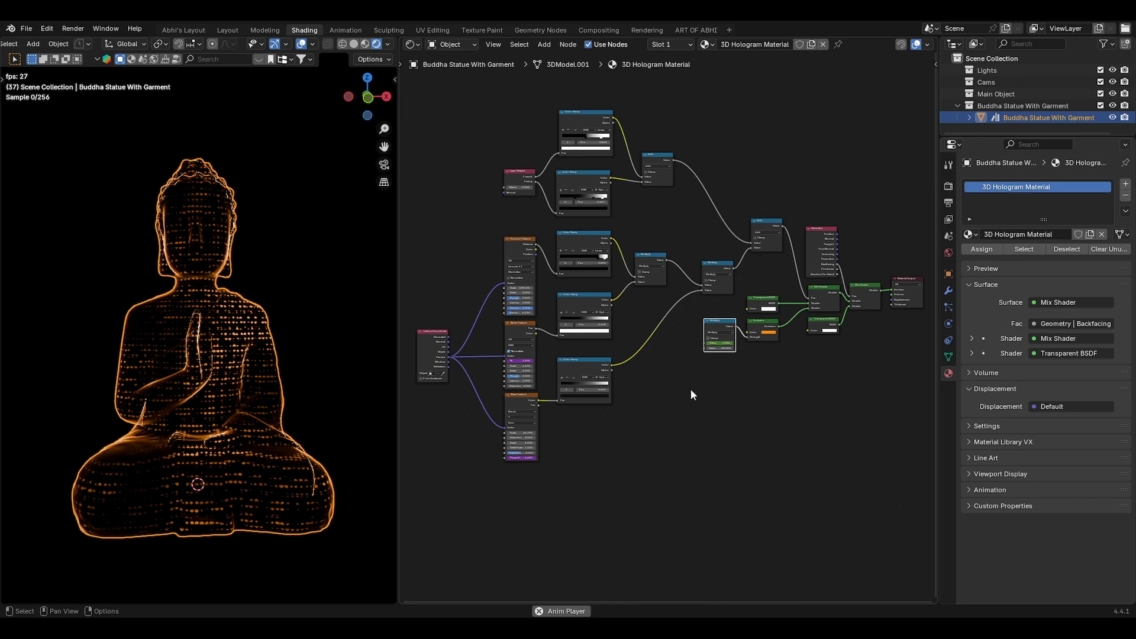
{"action": "middle_click_drag", "start_coordinate": [690, 388], "coordinate": [675, 401]}
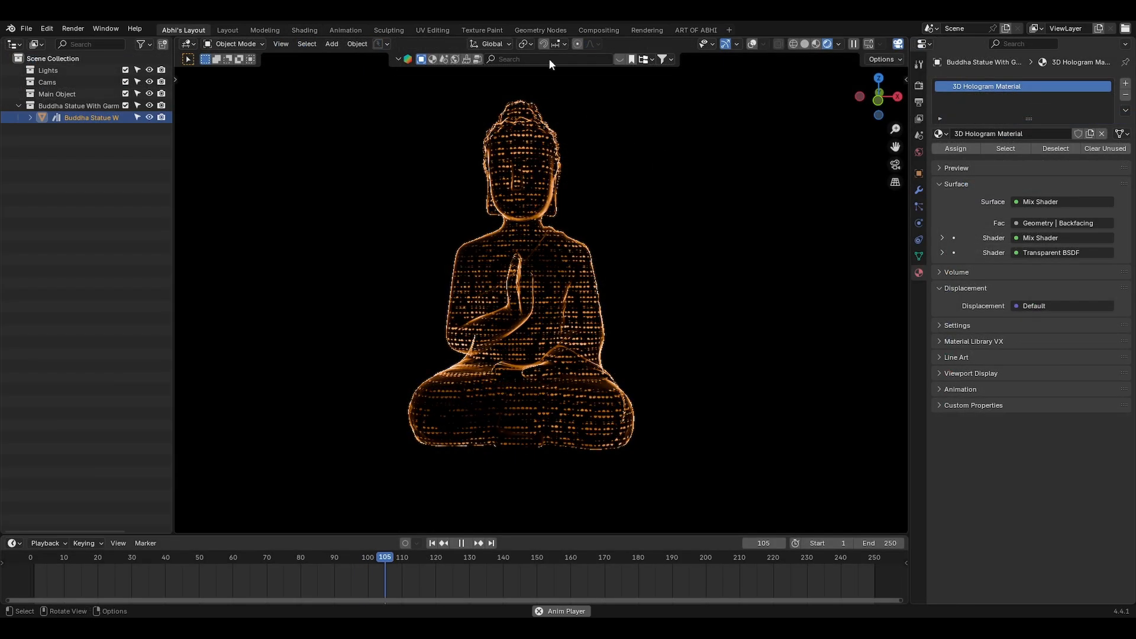
- Insert the Glare node between Denoise and Composite, then return to Abhi's Layout
{"action": "left_click", "coordinate": [599, 30]}
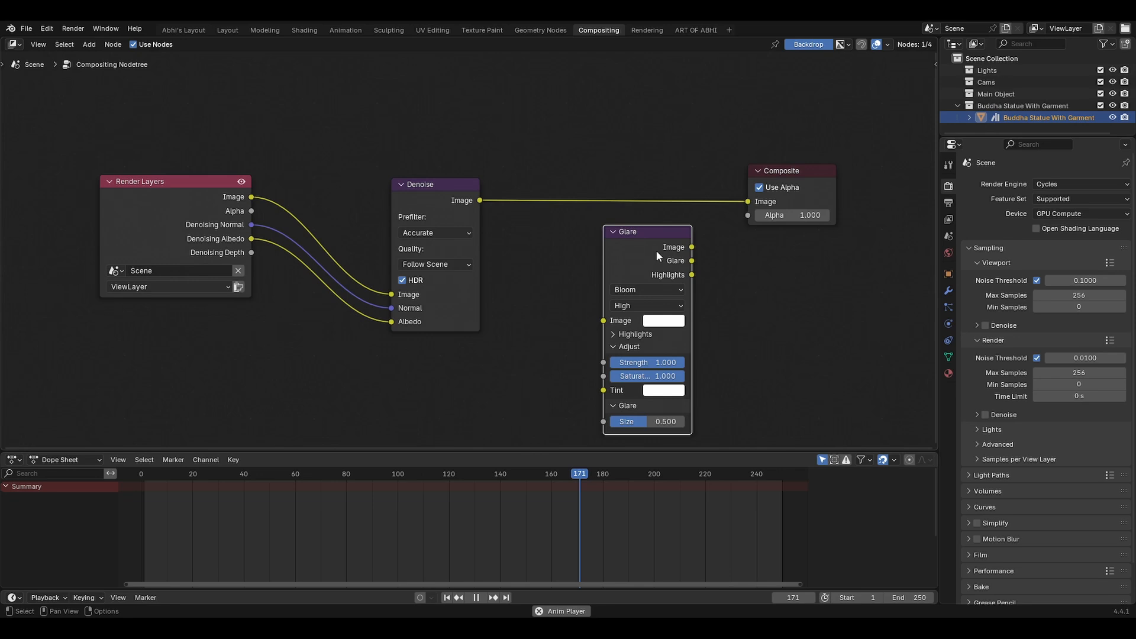
{"action": "left_click_drag", "start_coordinate": [664, 259], "coordinate": [657, 192]}
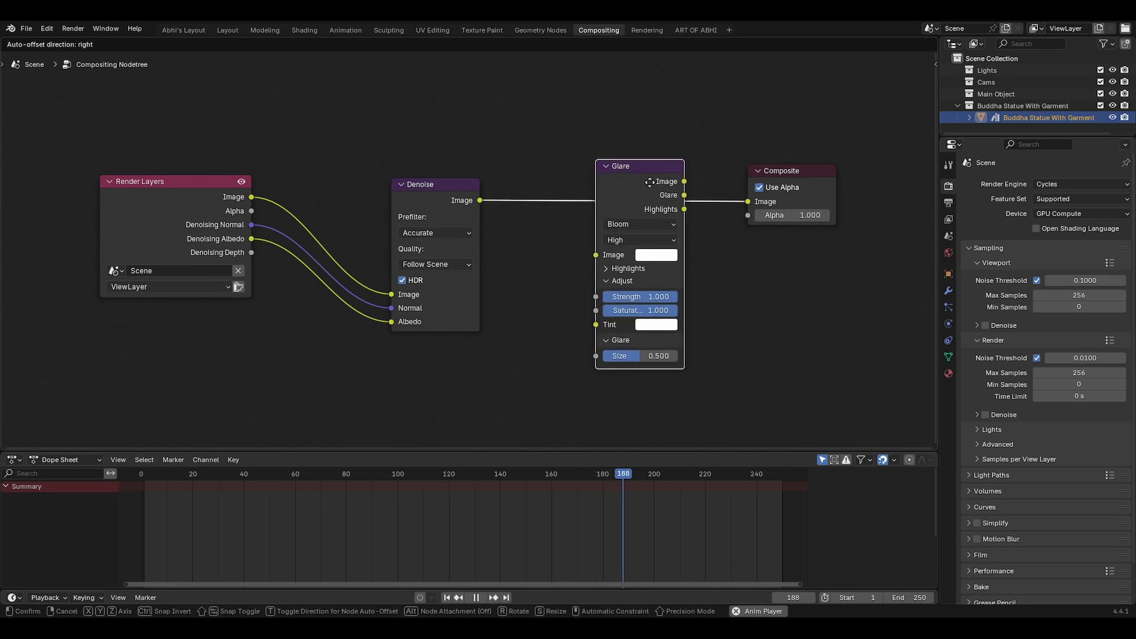
{"action": "left_click", "coordinate": [183, 29]}
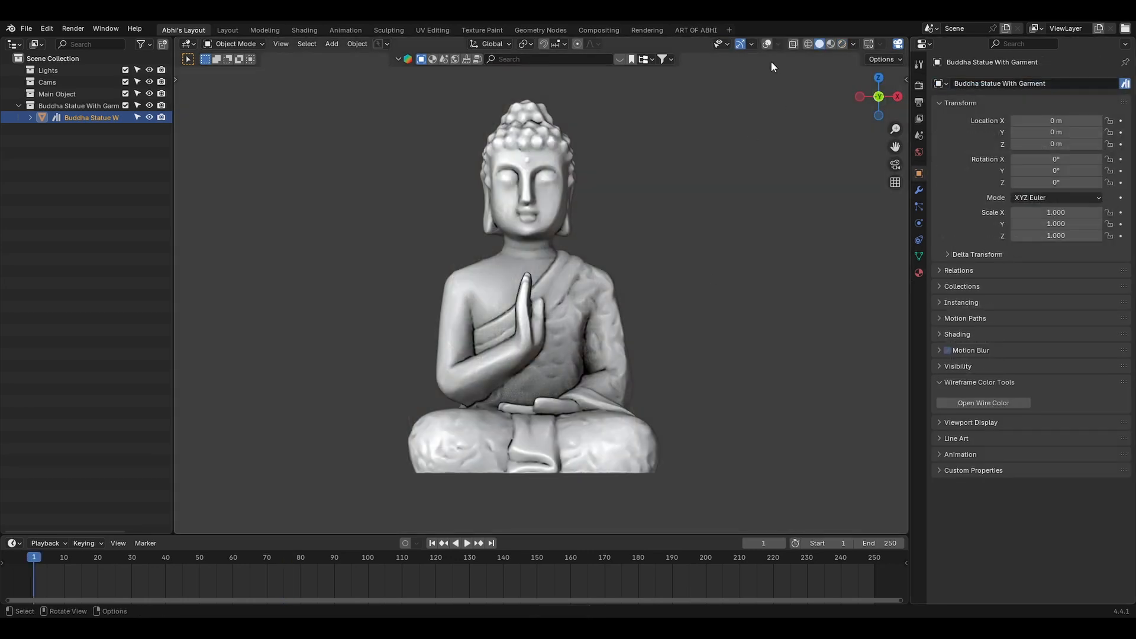
{"action": "scroll", "coordinate": [532, 451], "scroll_direction": "up", "scroll_amount": 5}
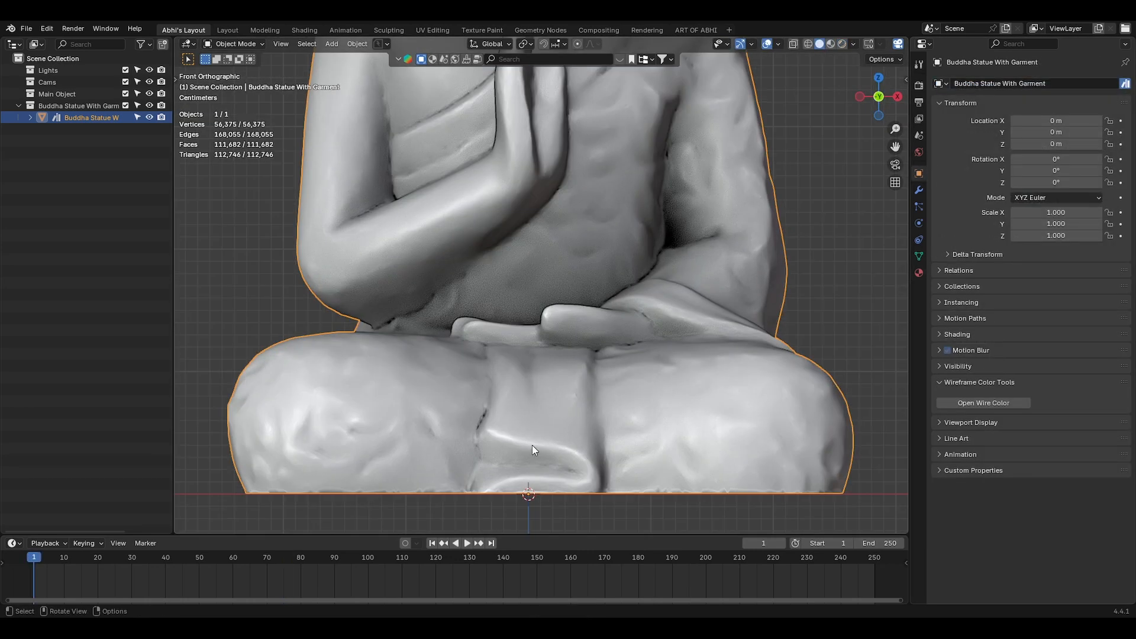
{"action": "scroll", "coordinate": [529, 500], "scroll_direction": "down", "scroll_amount": 5}
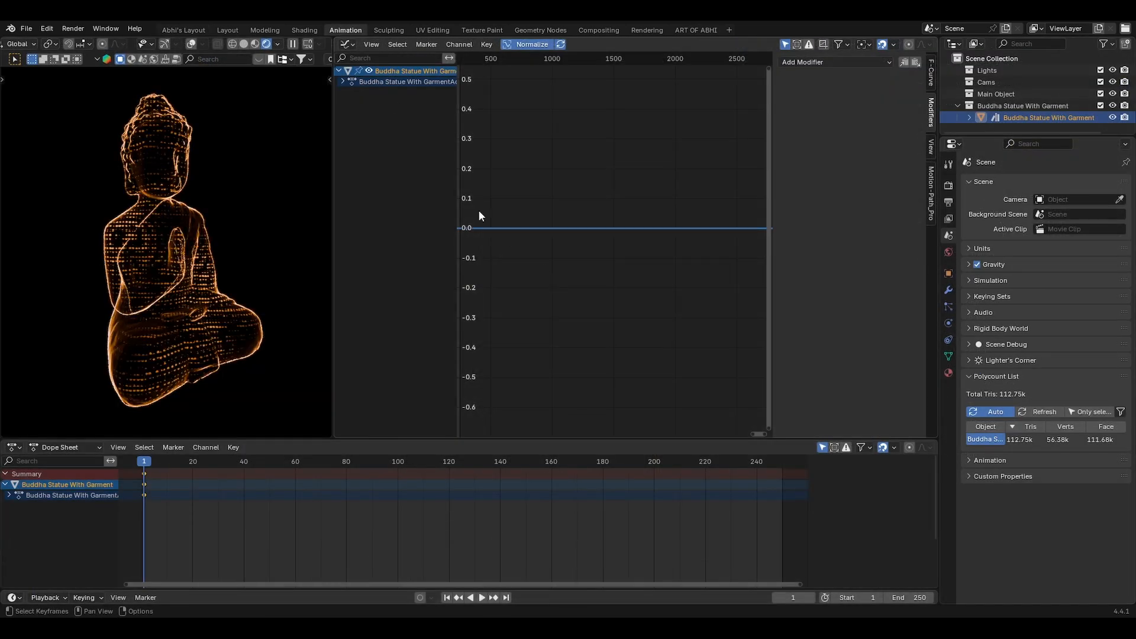
- Add a Sine modifier to the statue's Z Location curve with amplitude and phase multiple 0.05
{"action": "left_click", "coordinate": [343, 81]}
{"action": "left_click", "coordinate": [834, 63]}
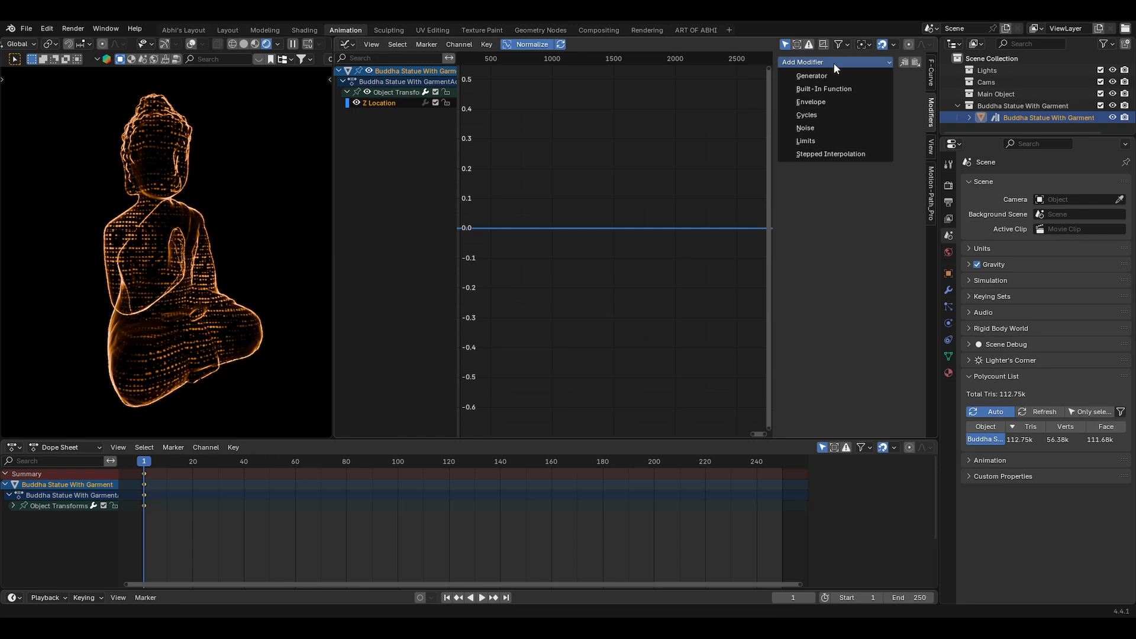
{"action": "left_click", "coordinate": [835, 89]}
{"action": "double_click", "coordinate": [878, 129]}
{"action": "type", "text": "0.10"}
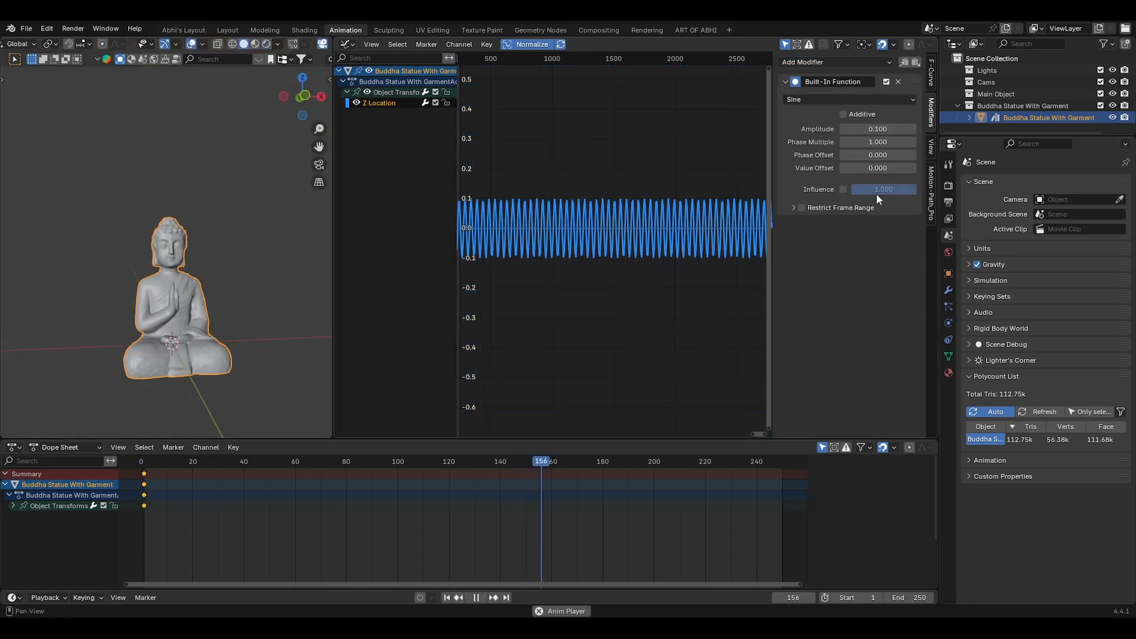
{"action": "type", "text": "0.1"}
{"action": "key", "text": "Return"}
{"action": "left_click", "coordinate": [879, 142]}
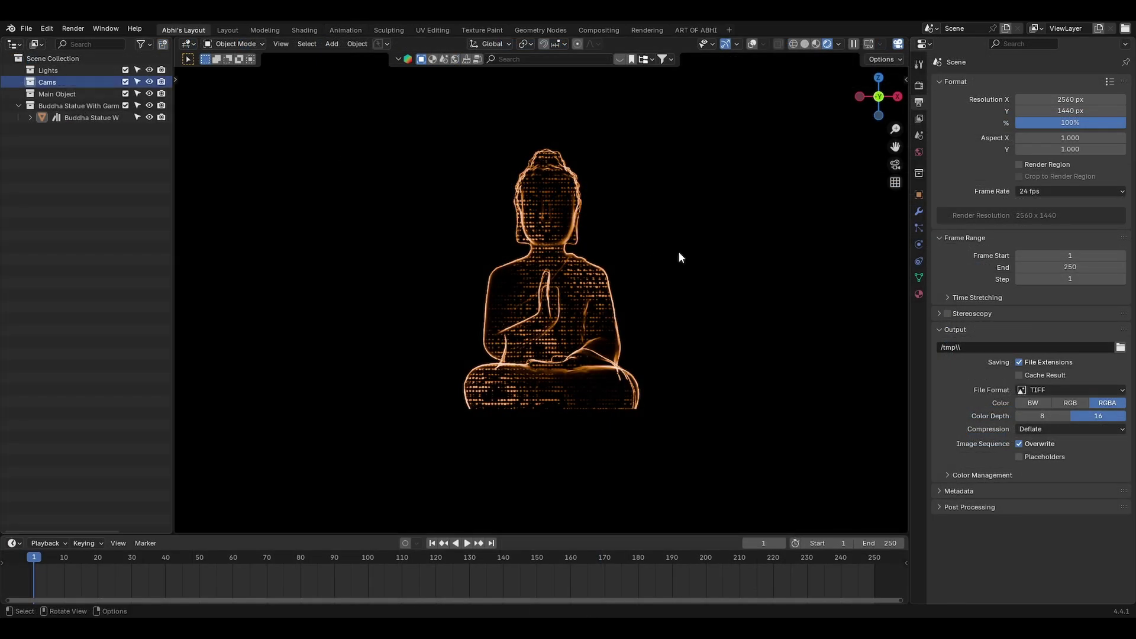
- Add a camera, select it and show its lens settings in Camera Data properties
{"action": "key", "text": "shift+a"}
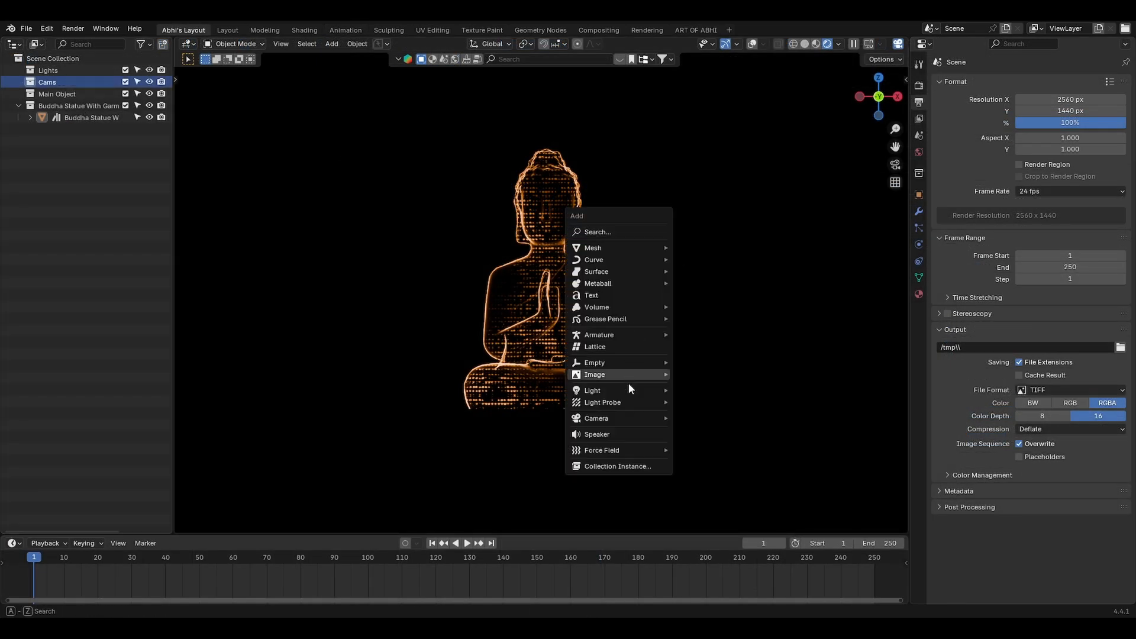
{"action": "left_click", "coordinate": [702, 417]}
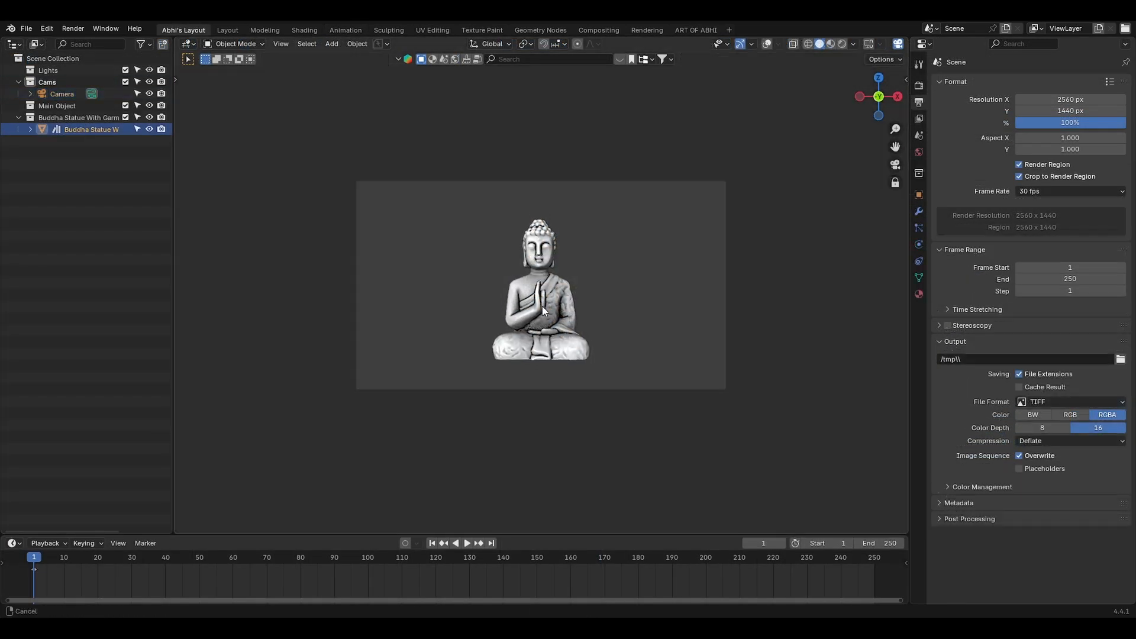
{"action": "left_click", "coordinate": [449, 185]}
{"action": "left_click", "coordinate": [919, 244]}
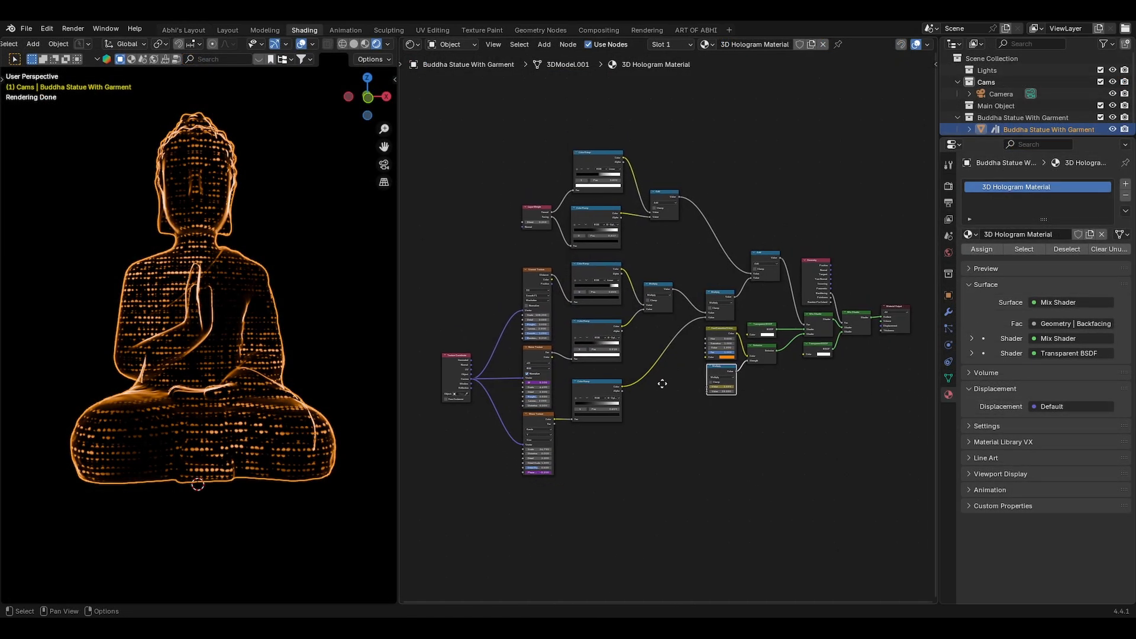
- Select all hologram material nodes and group them with Ctrl+G
{"action": "left_click_drag", "start_coordinate": [510, 445], "coordinate": [440, 106]}
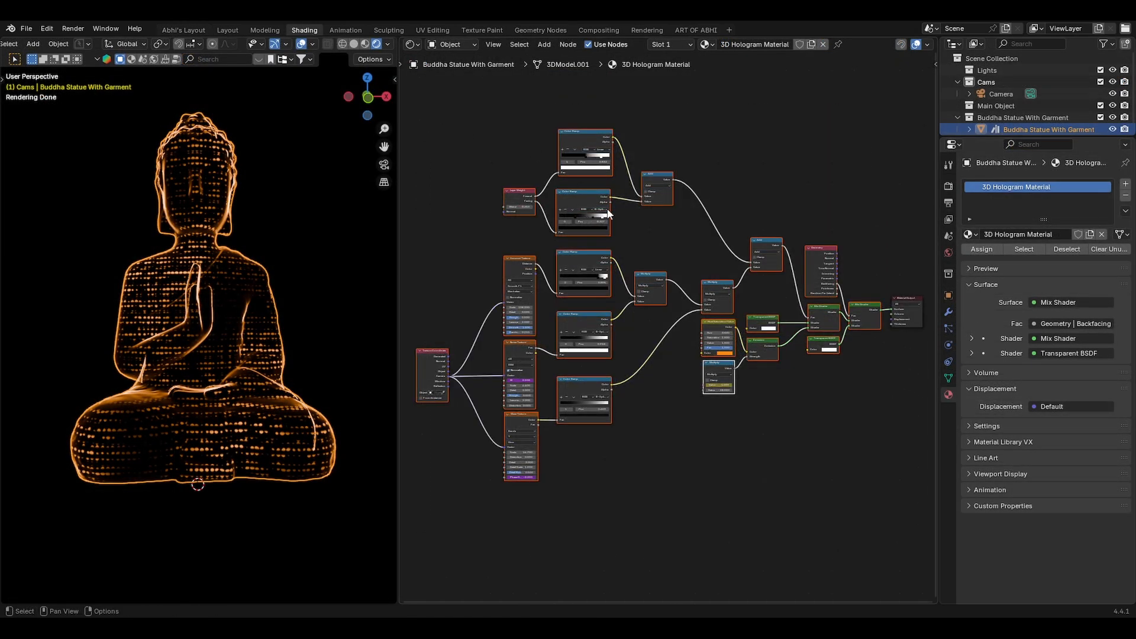
{"action": "key", "text": "ctrl+g"}
{"action": "scroll", "coordinate": [510, 340], "scroll_direction": "up", "scroll_amount": 3}
{"action": "mouse_move", "coordinate": [510, 339]}
{"action": "middle_mouse_down"}
{"action": "mouse_move", "coordinate": [478, 271]}
{"action": "mouse_move", "coordinate": [495, 262]}
{"action": "middle_mouse_up"}
{"action": "scroll", "coordinate": [478, 267], "scroll_direction": "up", "scroll_amount": 1}
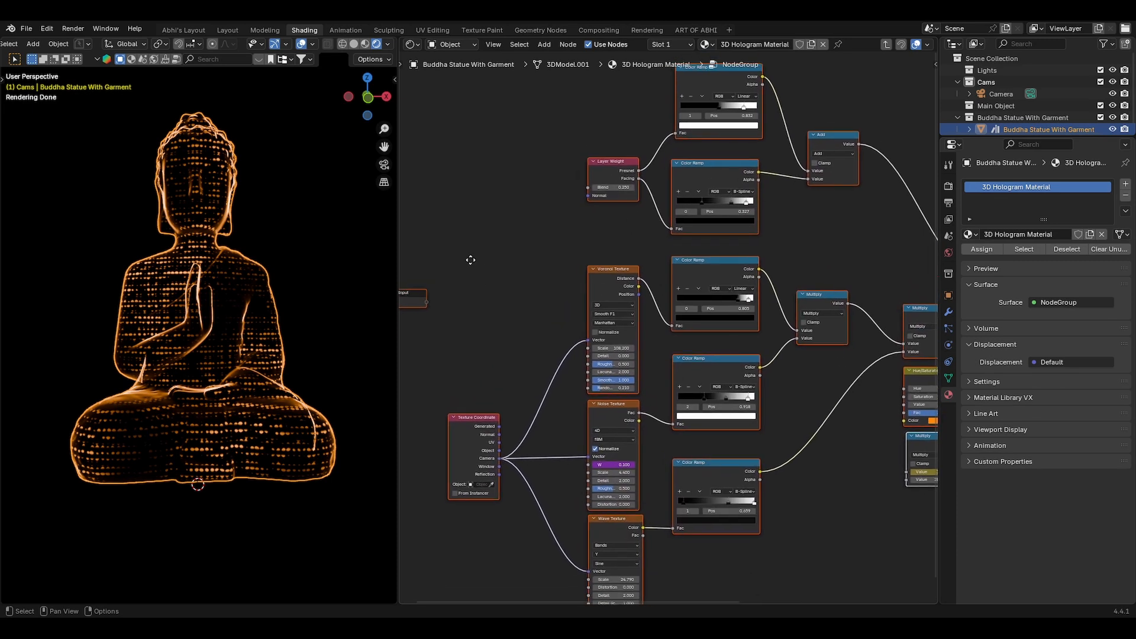
- Expose blend, colour, Voronoi, Noise and Wave scales and hue as group inputs
{"action": "left_click_drag", "start_coordinate": [426, 302], "coordinate": [575, 197]}
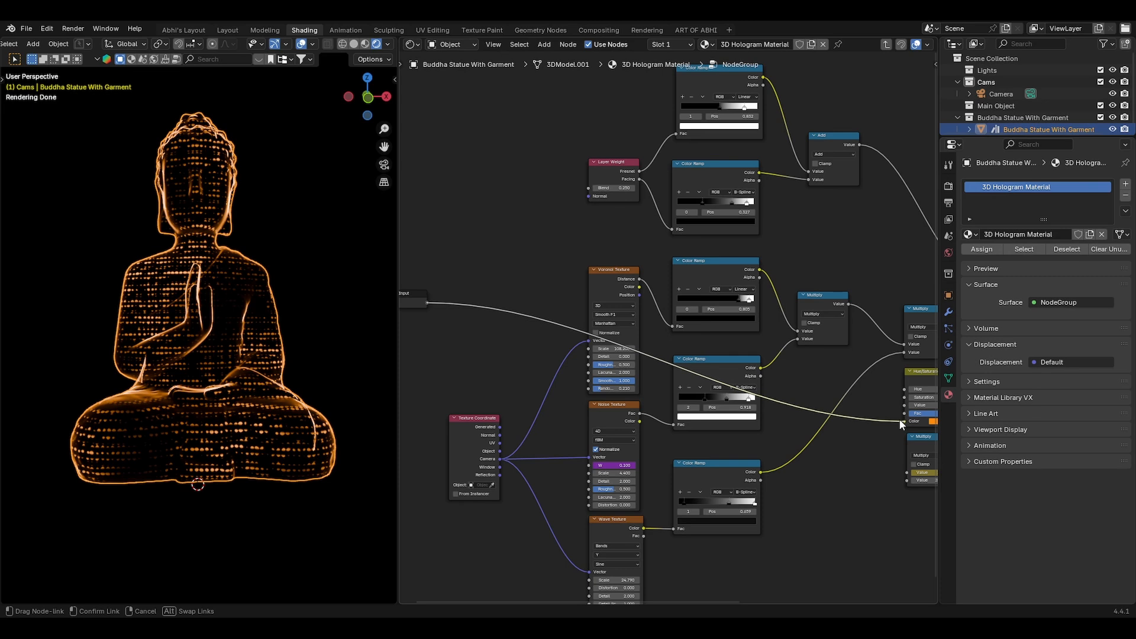
{"action": "left_click_drag", "start_coordinate": [902, 425], "coordinate": [908, 422]}
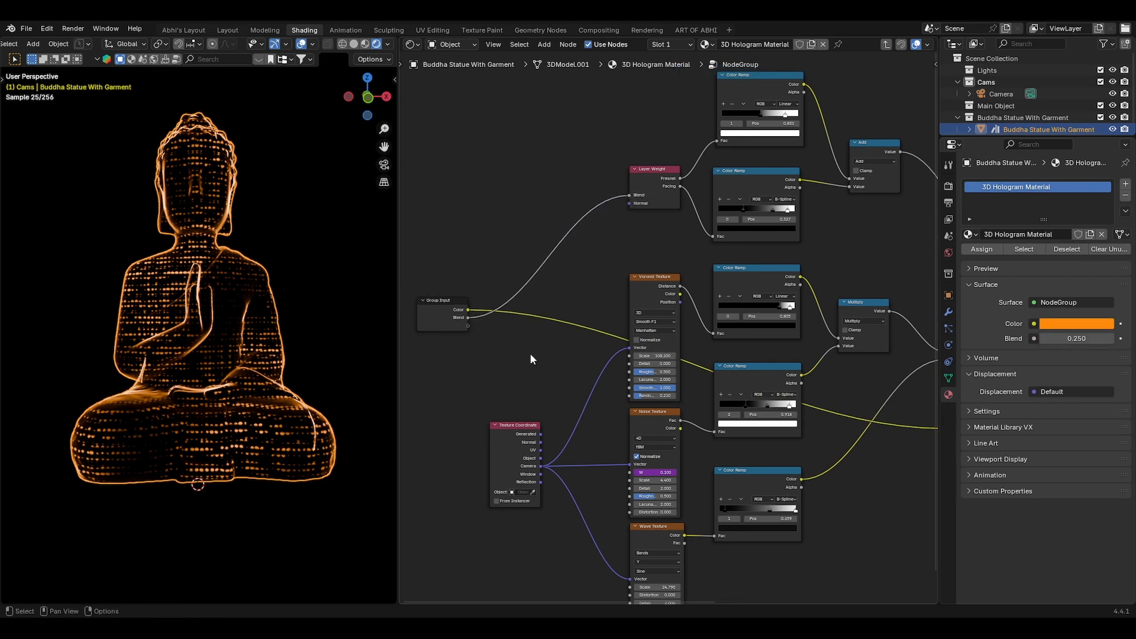
{"action": "scroll", "coordinate": [523, 267], "scroll_direction": "up", "scroll_amount": 3}
{"action": "left_click_drag", "start_coordinate": [684, 277], "coordinate": [689, 270]}
{"action": "scroll", "coordinate": [621, 311], "scroll_direction": "down", "scroll_amount": 2}
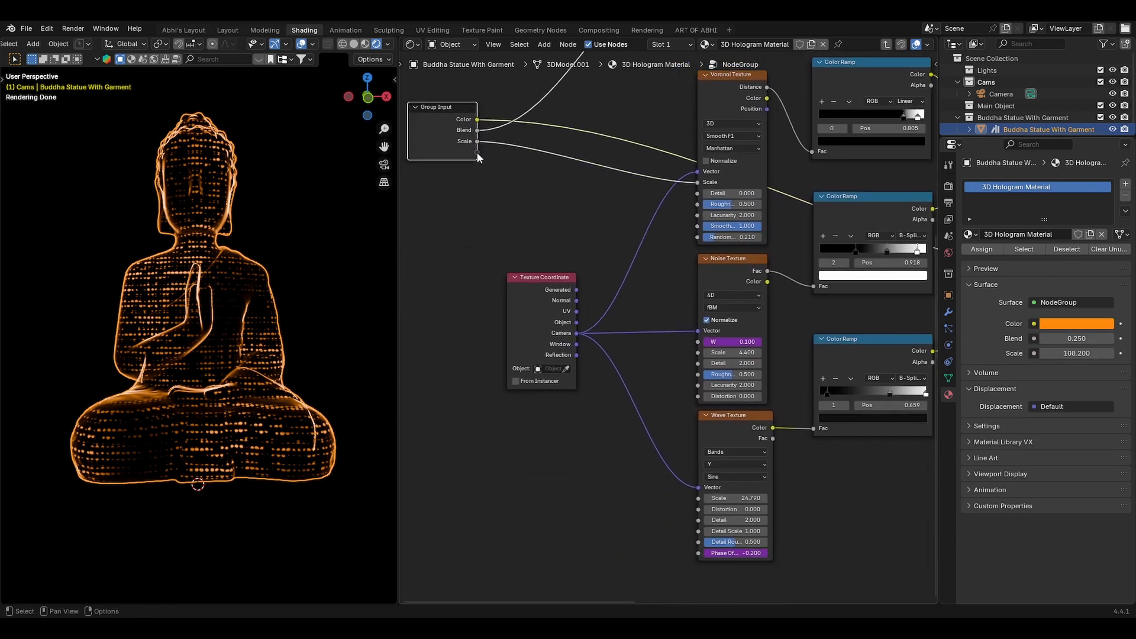
{"action": "left_click_drag", "start_coordinate": [478, 160], "coordinate": [697, 352]}
{"action": "scroll", "coordinate": [611, 388], "scroll_direction": "down", "scroll_amount": 4}
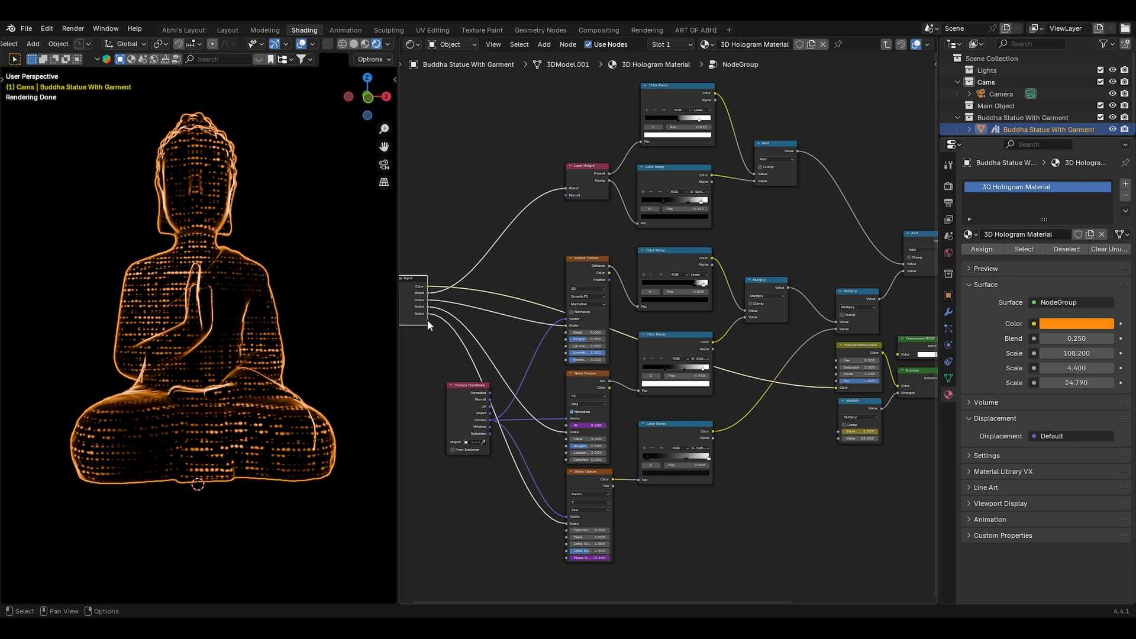
{"action": "left_click_drag", "start_coordinate": [427, 320], "coordinate": [839, 382]}
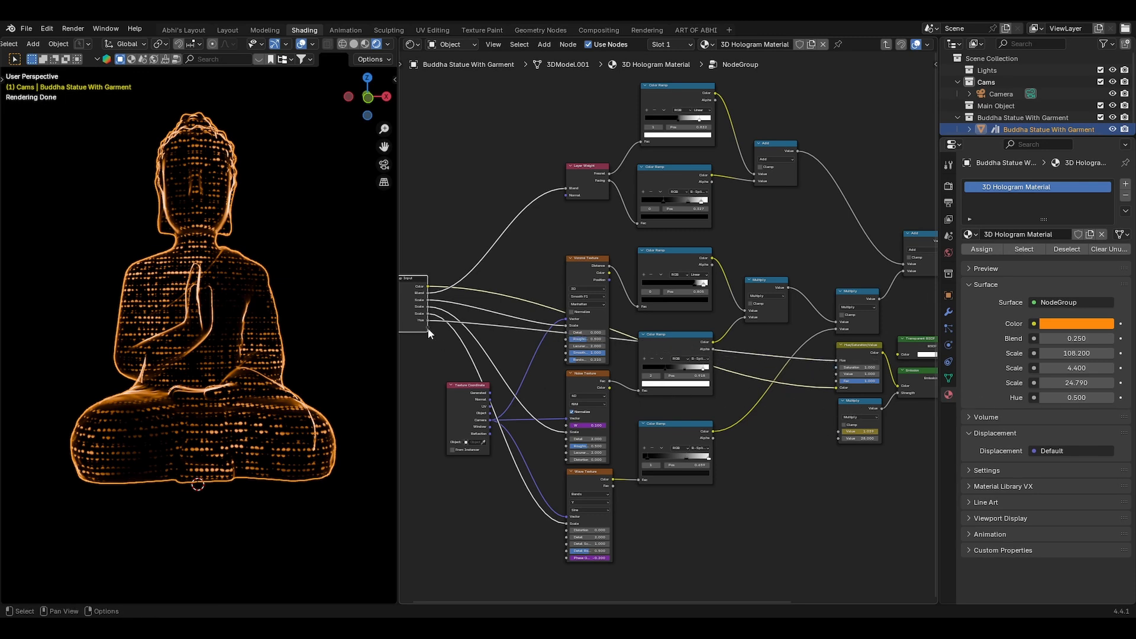
{"action": "scroll", "coordinate": [427, 327], "scroll_direction": "up", "scroll_amount": 5}
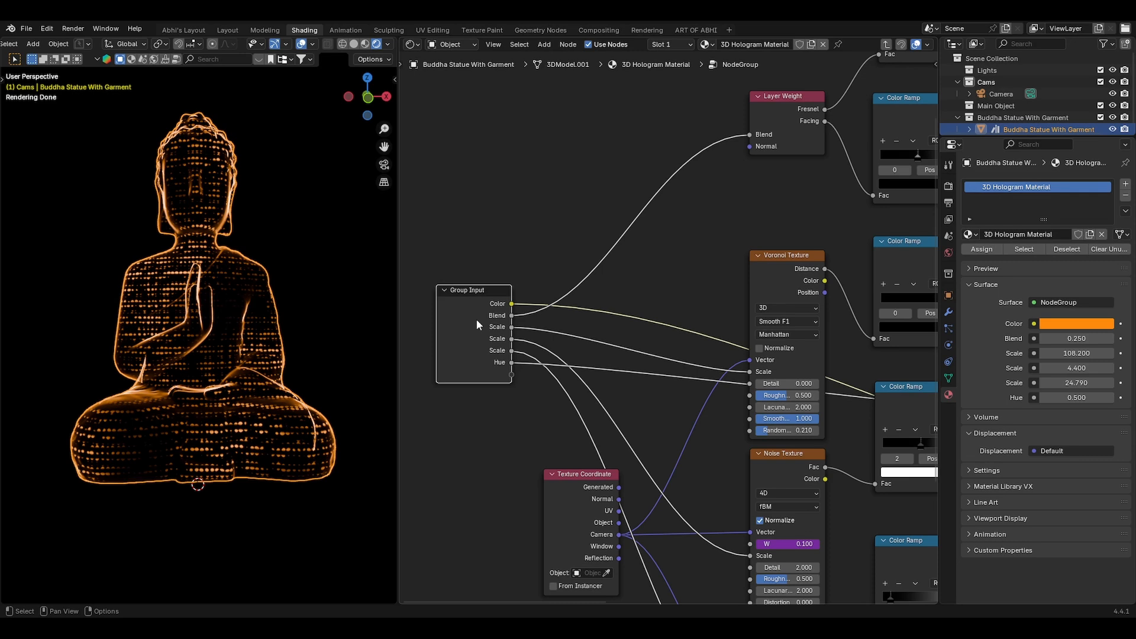
- Show the N side panel and select the group to rename its input sockets
{"action": "key", "text": "n"}
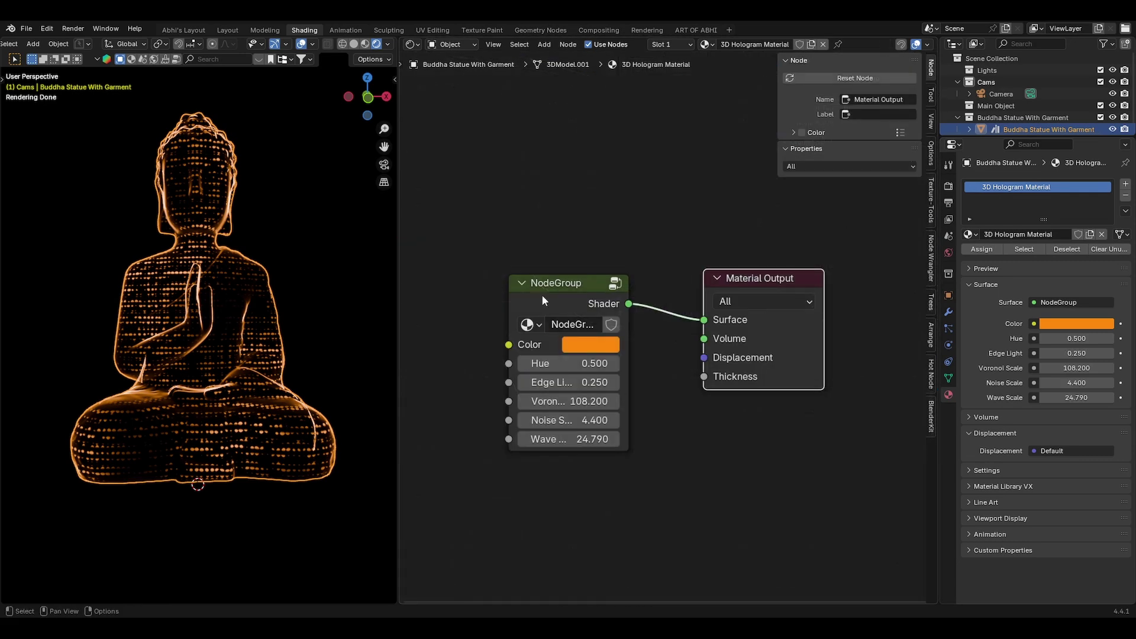
{"action": "left_click", "coordinate": [542, 294]}
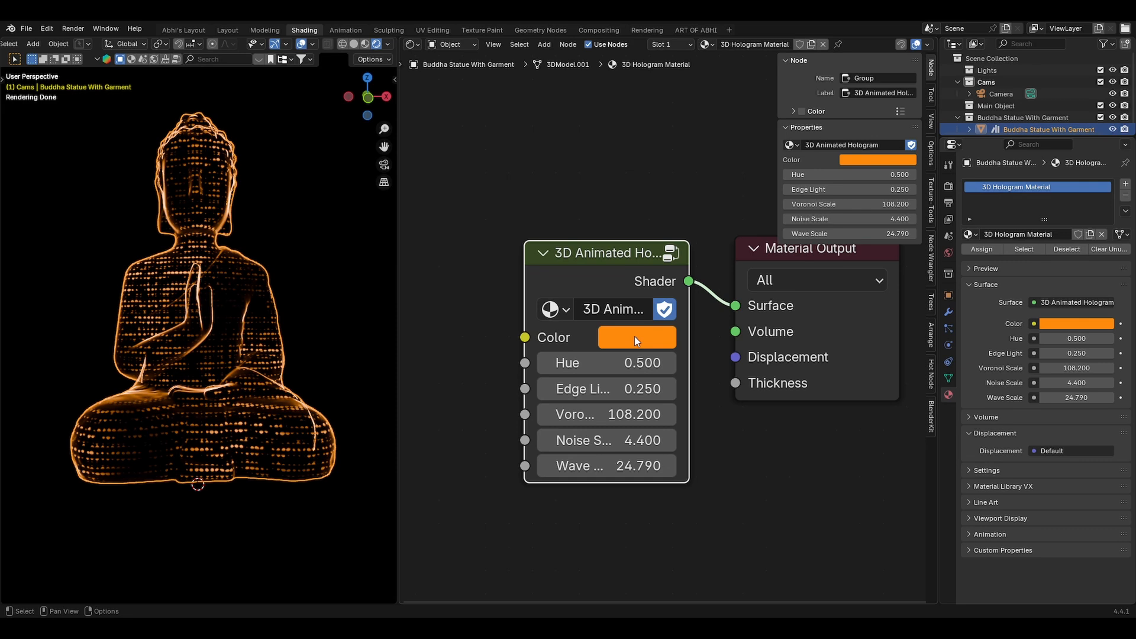
- Sweep the group's Color through blue-green-yellow, raise Hue, and vary Voronoi and Wave scales
{"action": "left_click", "coordinate": [635, 336]}
{"action": "left_click_drag", "start_coordinate": [733, 79], "coordinate": [639, 167]}
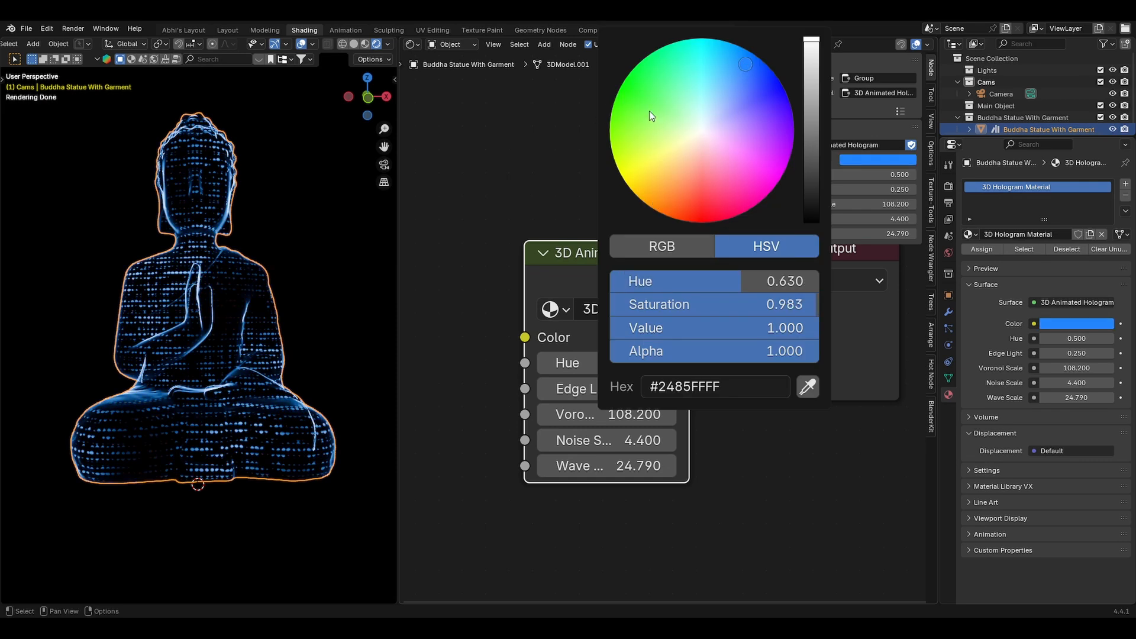
{"action": "left_click", "coordinate": [672, 363]}
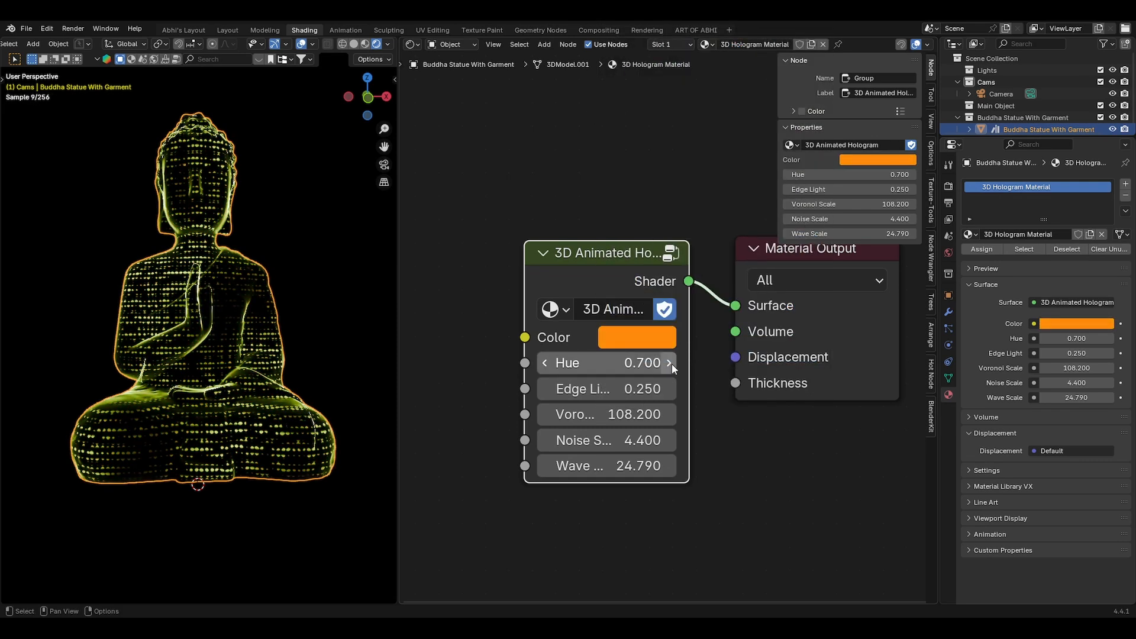
{"action": "left_click", "coordinate": [671, 362]}
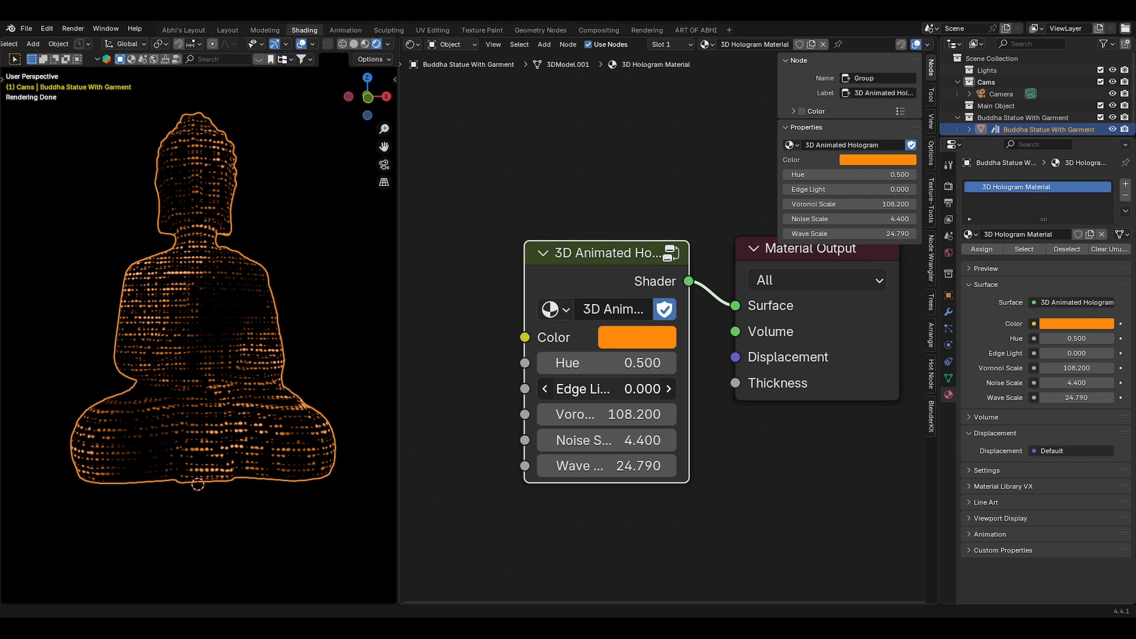
{"action": "left_click_drag", "start_coordinate": [635, 415], "coordinate": [586, 415]}
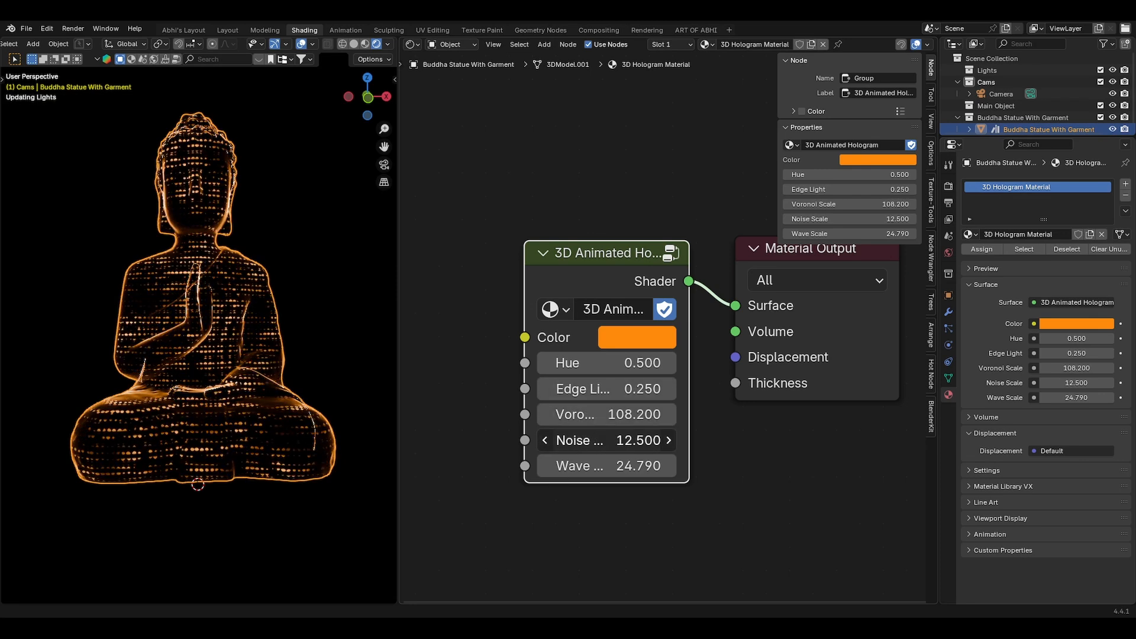
{"action": "left_click_drag", "start_coordinate": [604, 465], "coordinate": [586, 466]}
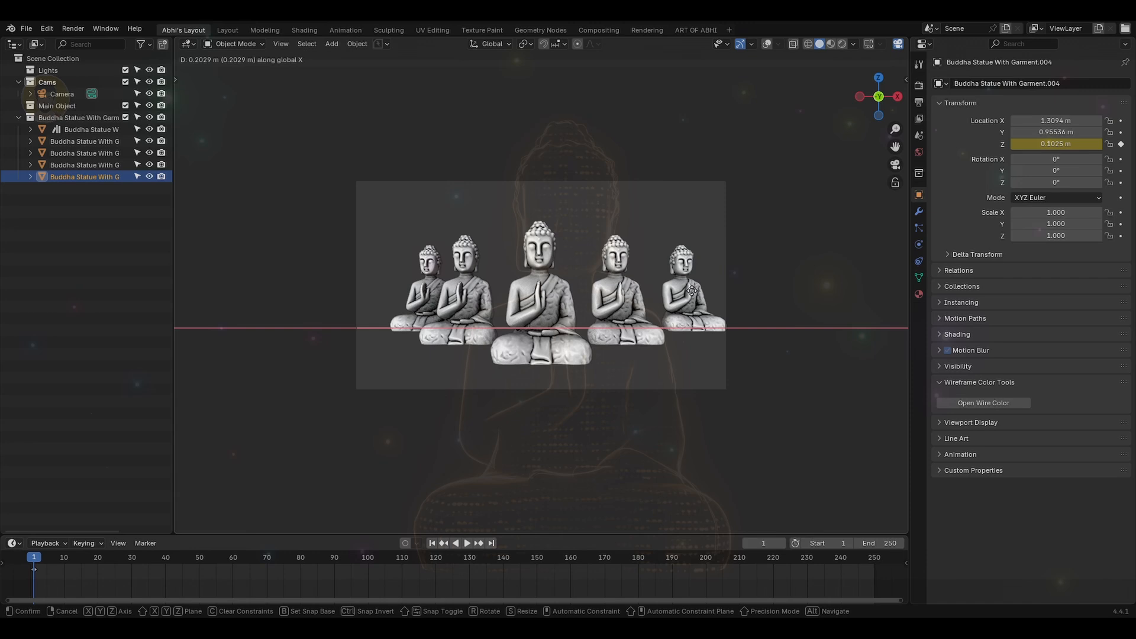
- Slide the rightmost statue along X and make the second statue's material single-user
{"action": "key", "text": "g"}
{"action": "key", "text": "x"}
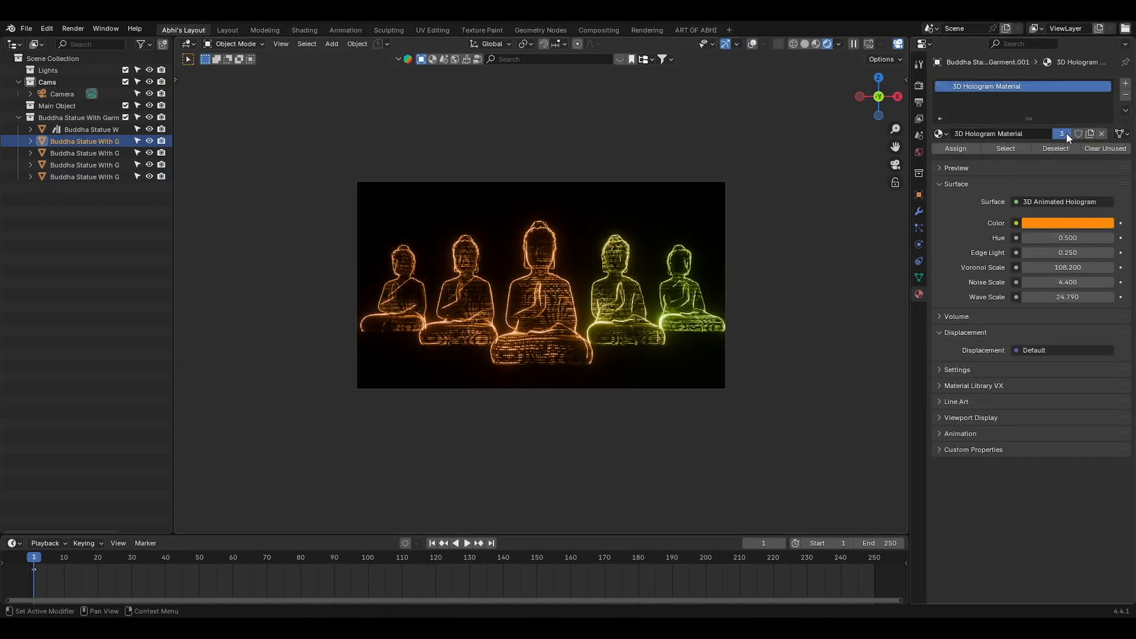
{"action": "left_click", "coordinate": [1025, 240]}
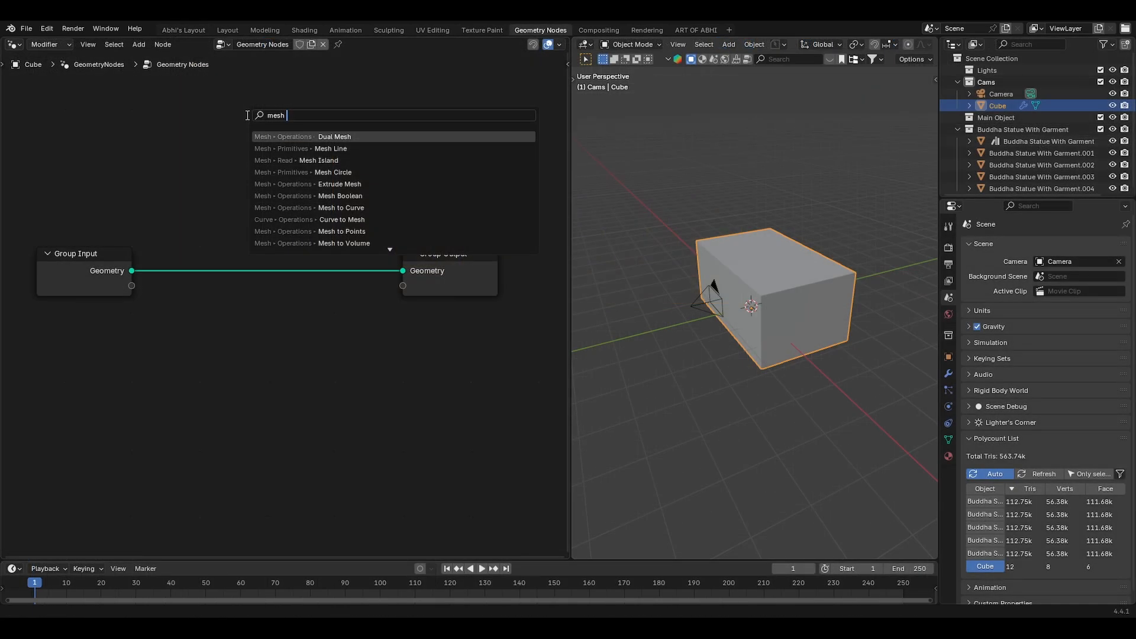
- Place a Mesh to Volume node on the cube's Group Input–Output link and move Group Output right
{"action": "key", "text": "Down"}
{"action": "key", "text": "Down"}
{"action": "key", "text": "Return"}
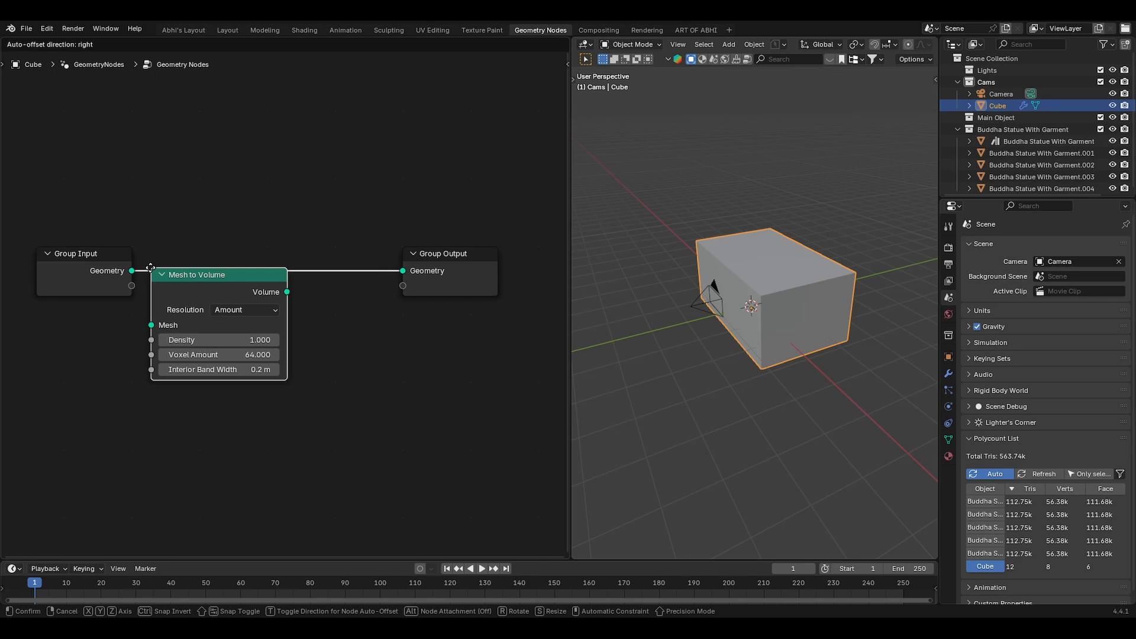
{"action": "left_click", "coordinate": [223, 275]}
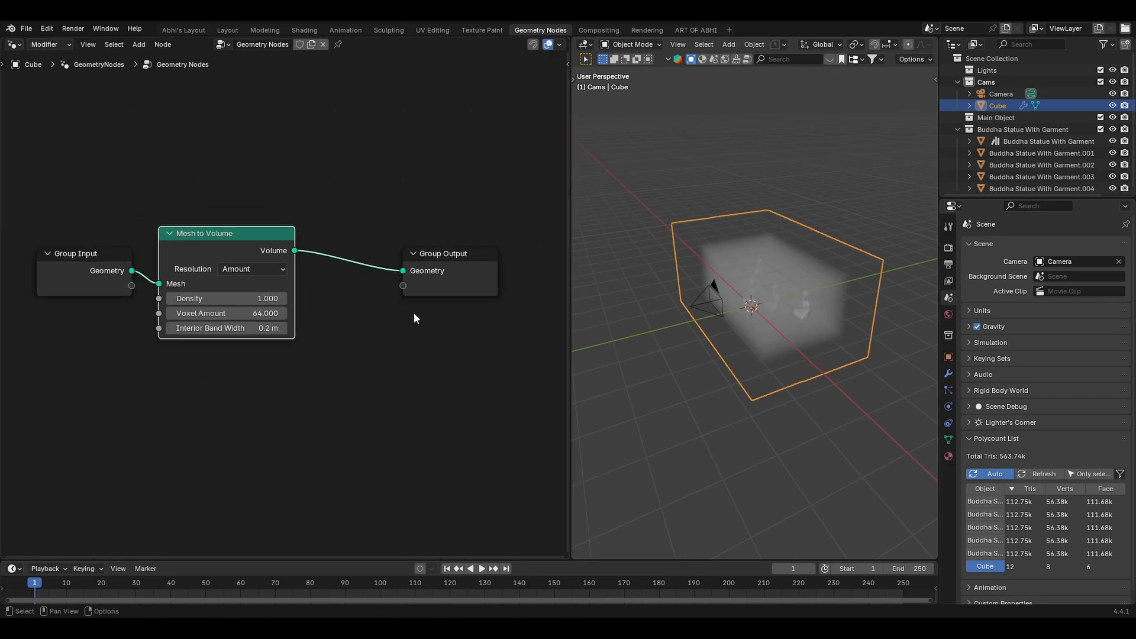
{"action": "left_click_drag", "start_coordinate": [435, 258], "coordinate": [502, 244]}
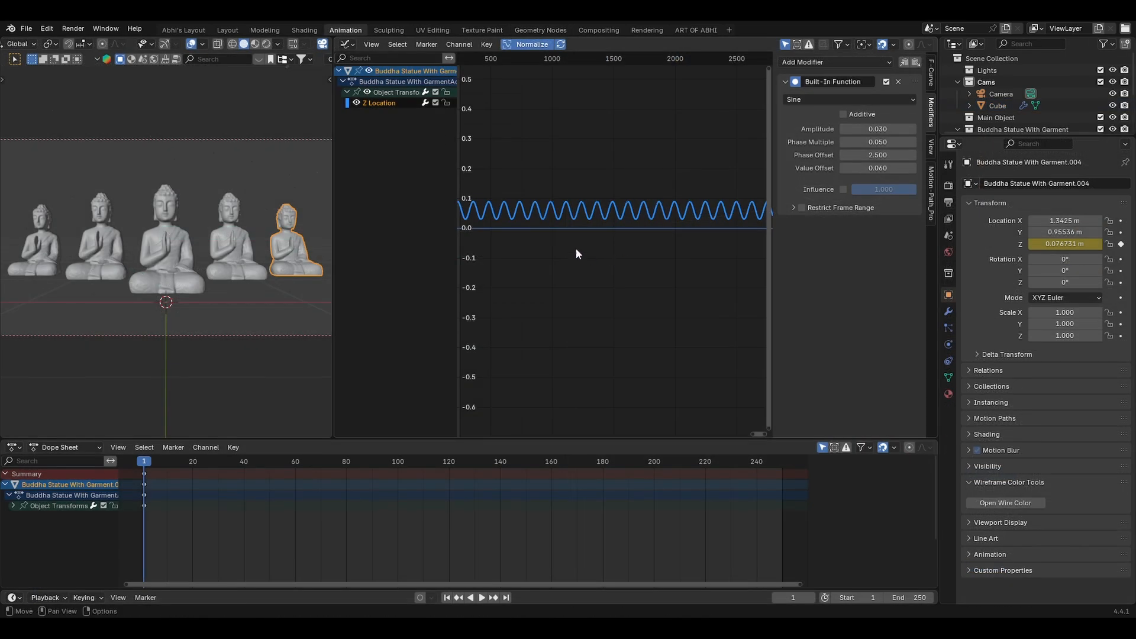
- Select the centre statue to check its float curve
{"action": "left_click", "coordinate": [177, 246]}
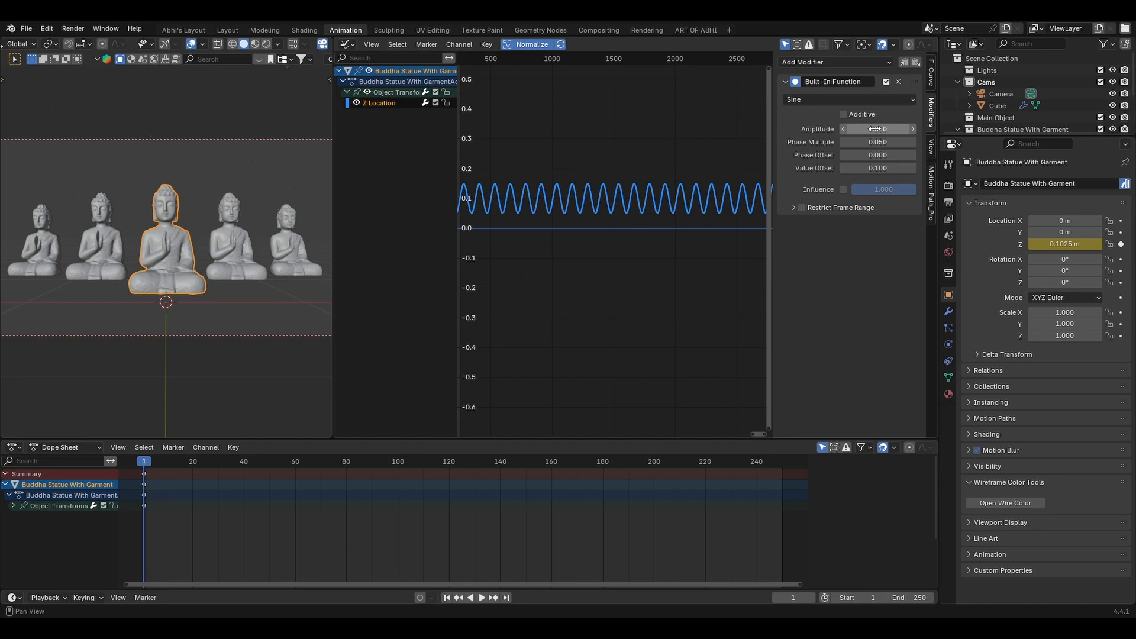